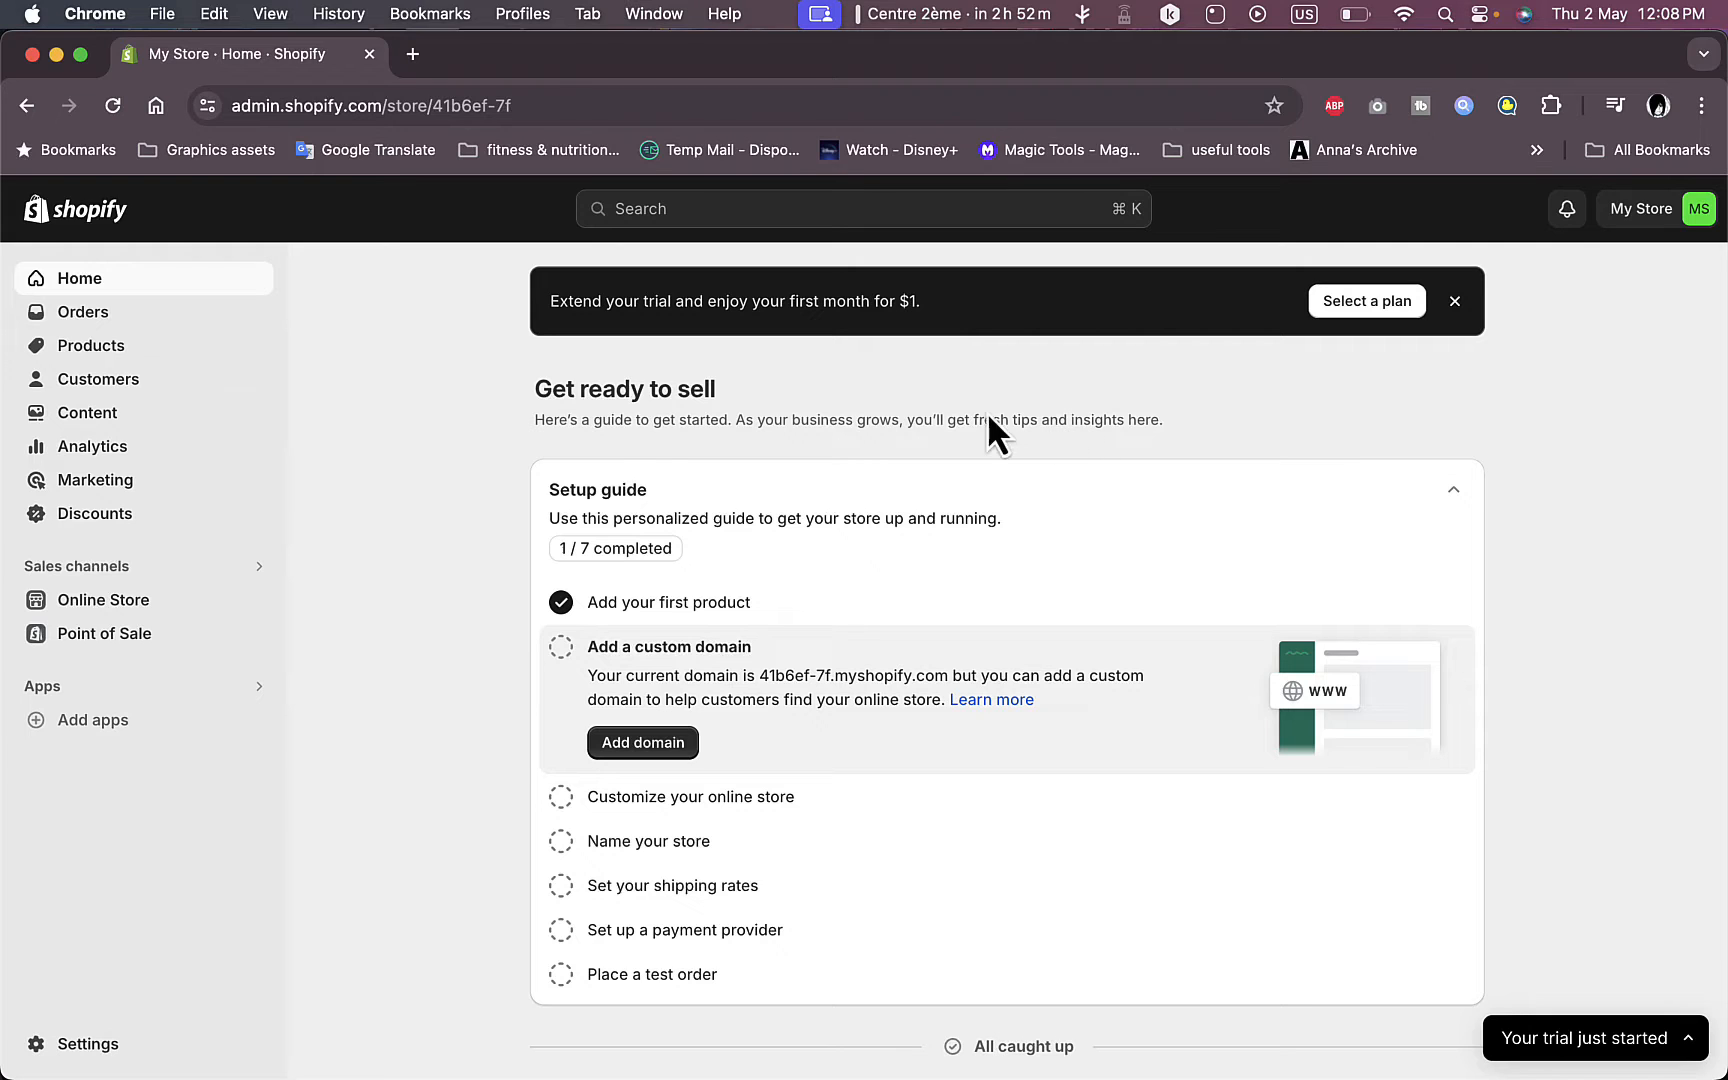
# Step: View the store's product list, then look through the suggested apps and open the Shopify App Store
pyautogui.click(91, 346)
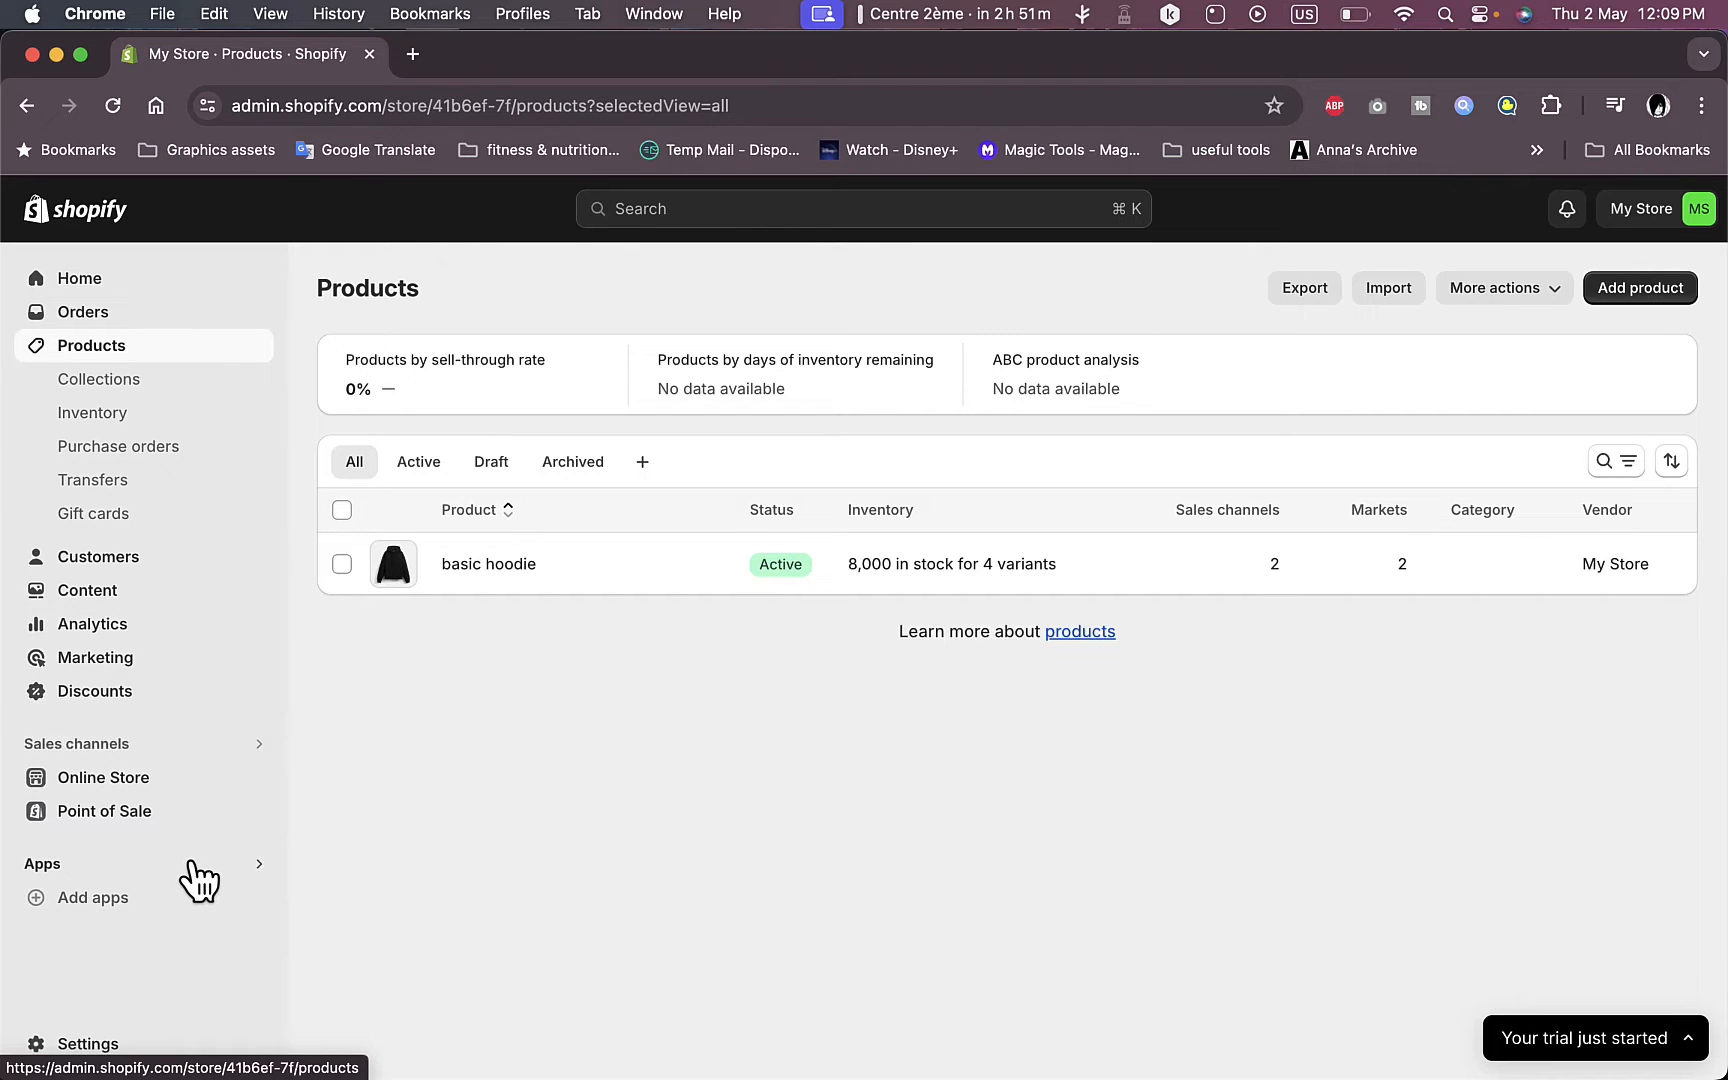
pyautogui.click(107, 900)
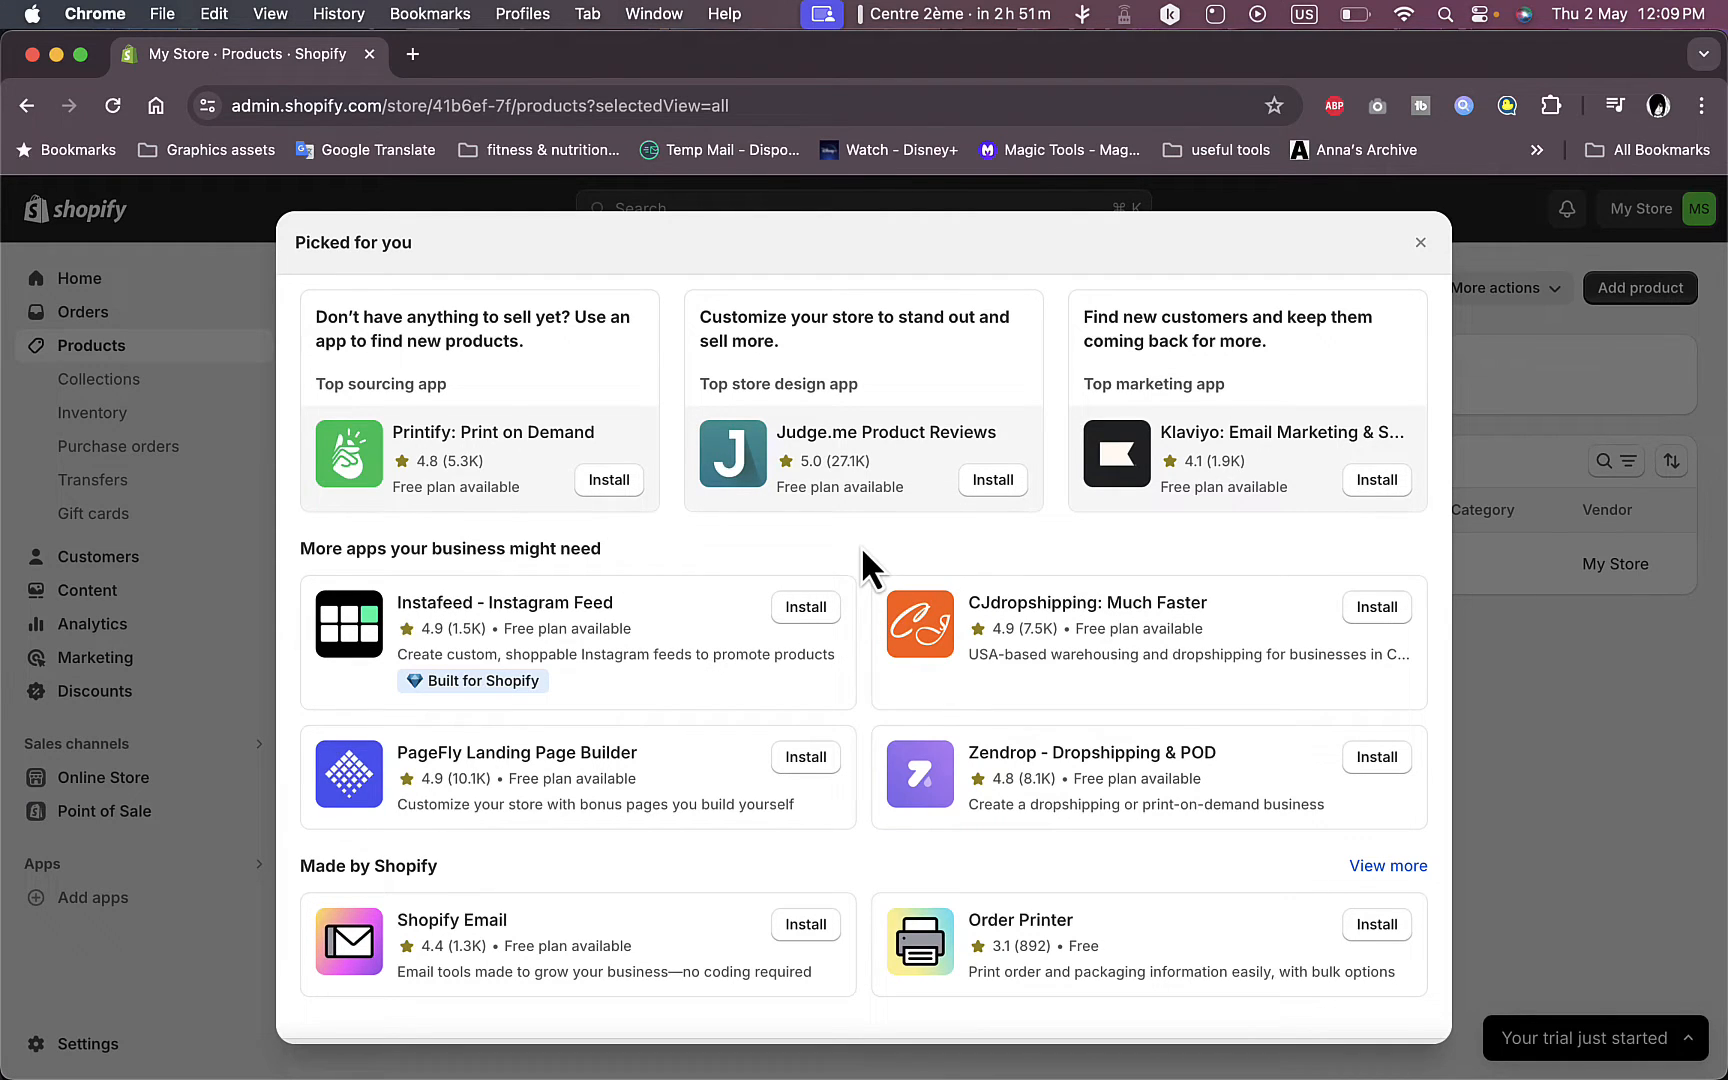
pyautogui.scroll(-1, 861, 545)
pyautogui.scroll(1, 870, 510)
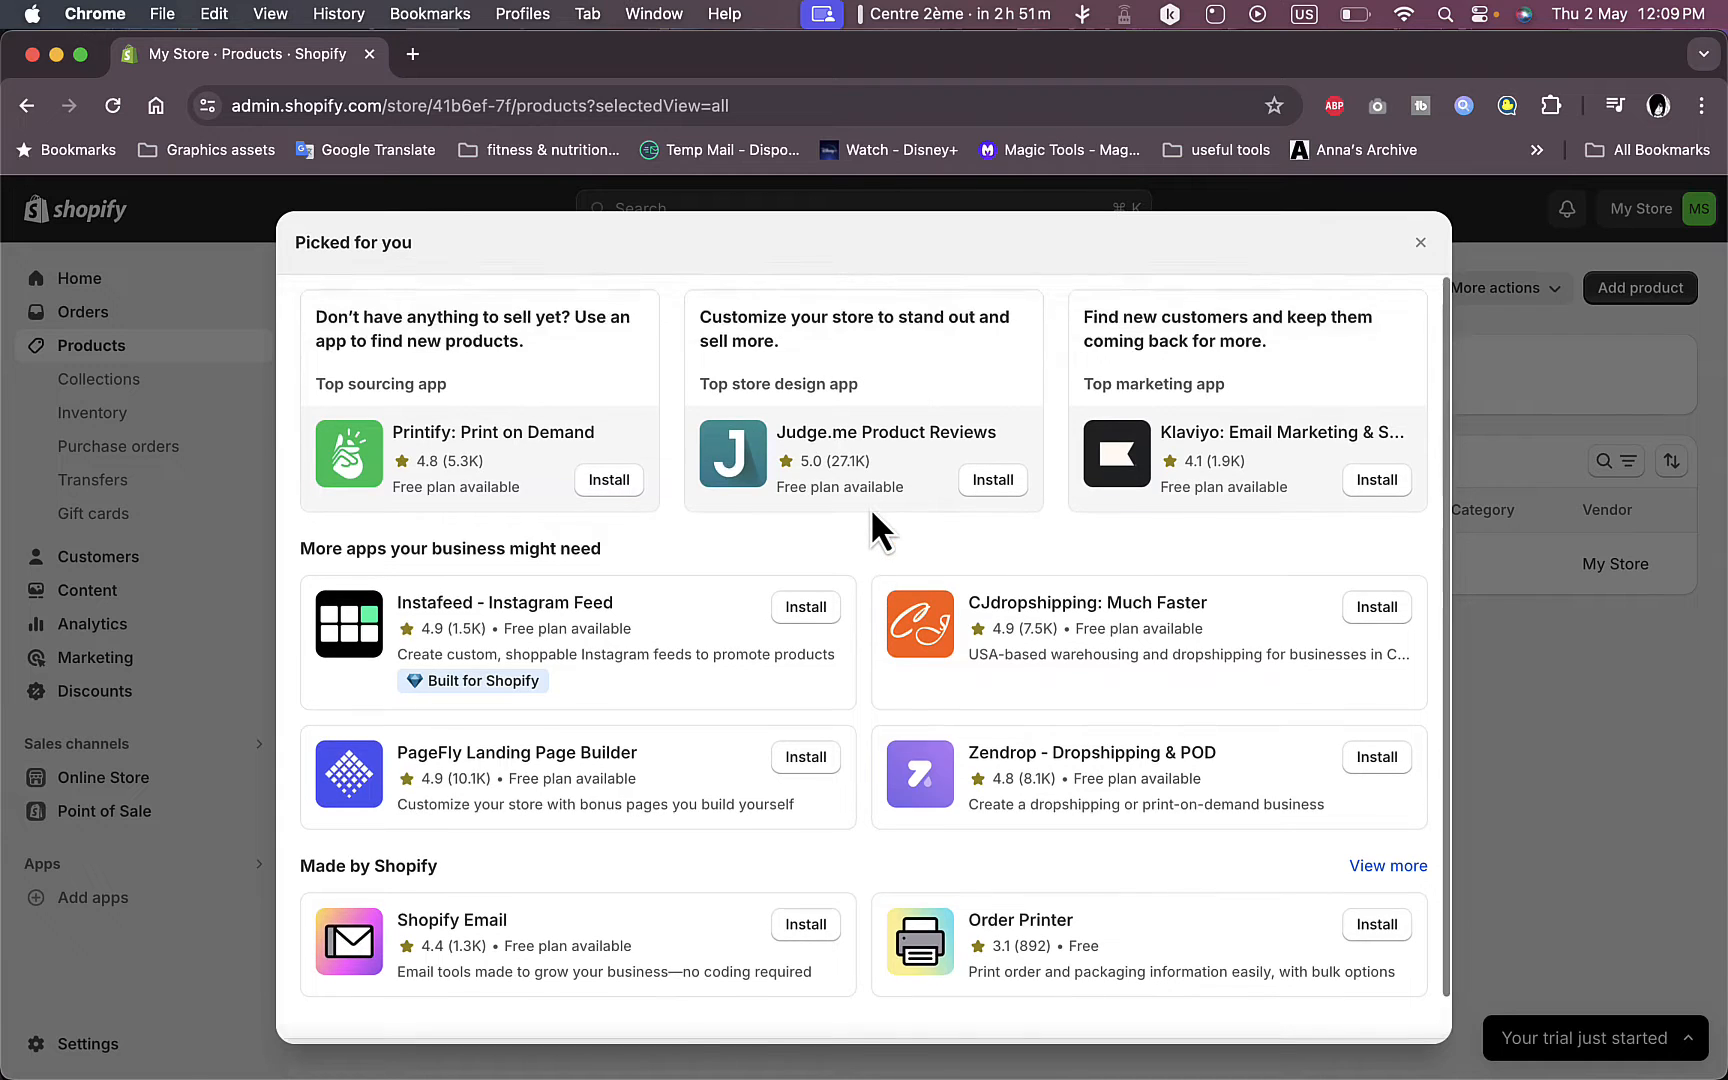
pyautogui.scroll(-1, 872, 520)
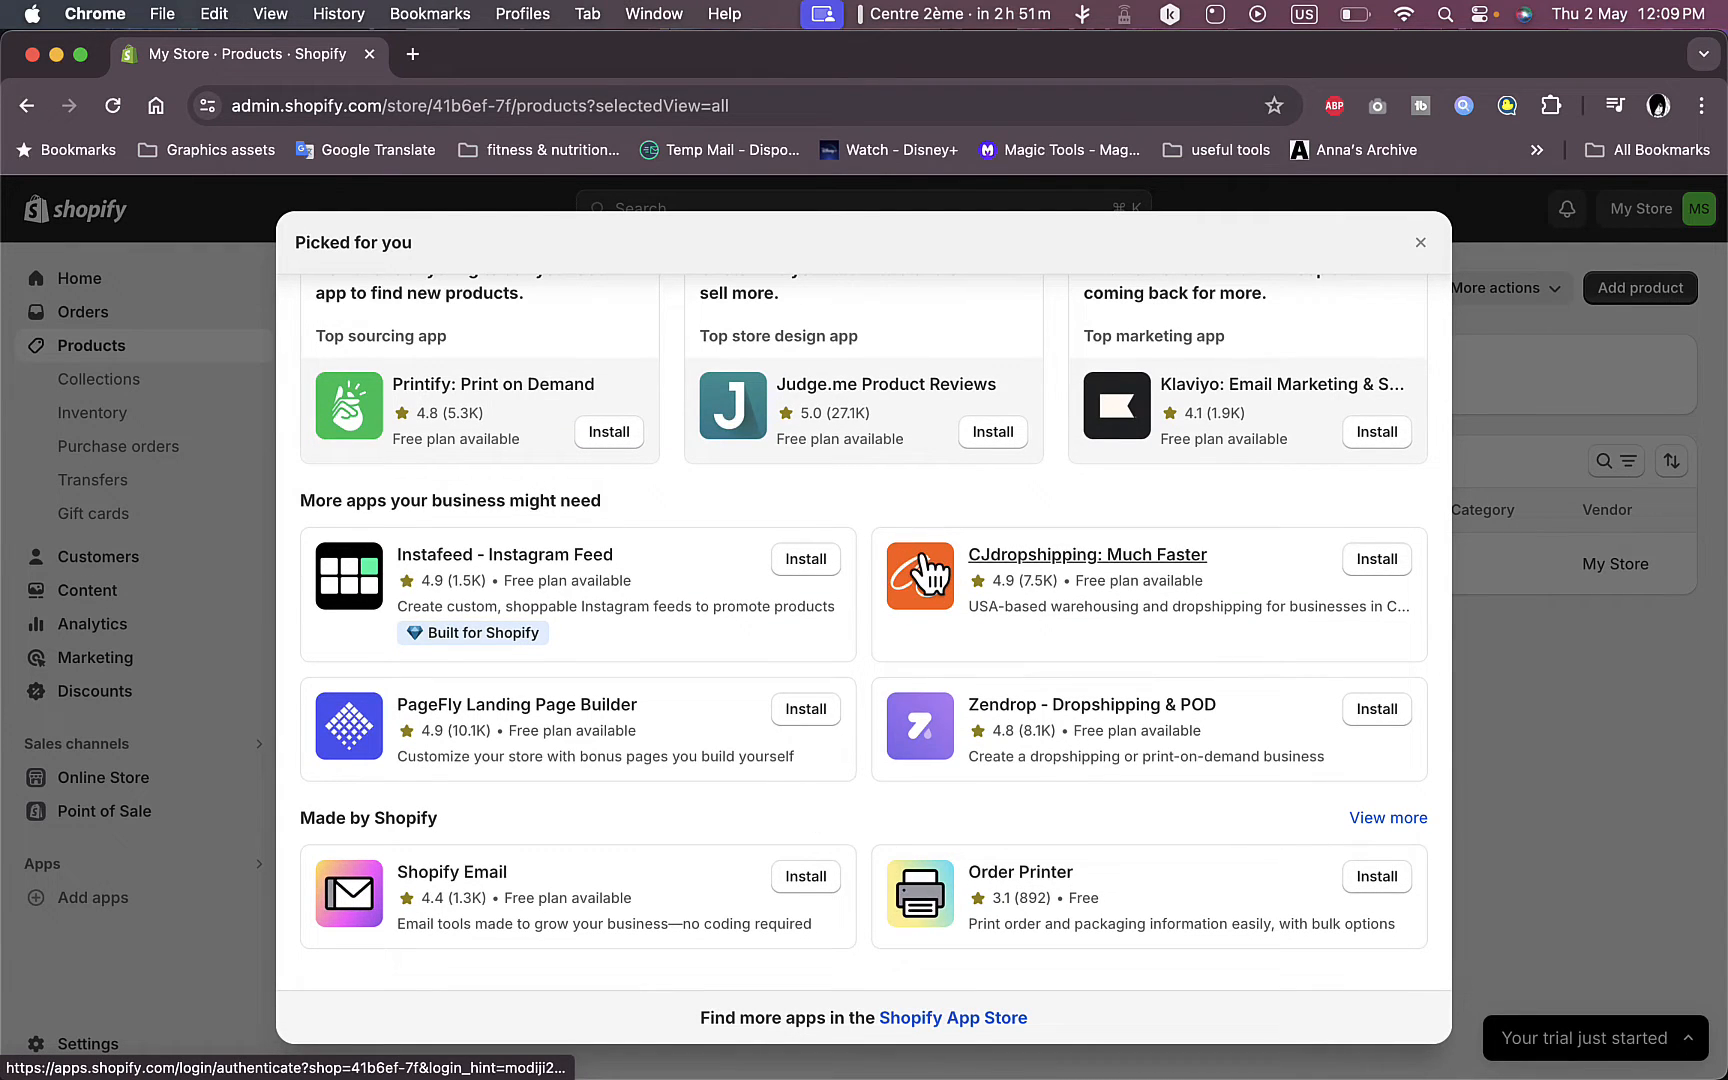
pyautogui.scroll(1, 856, 481)
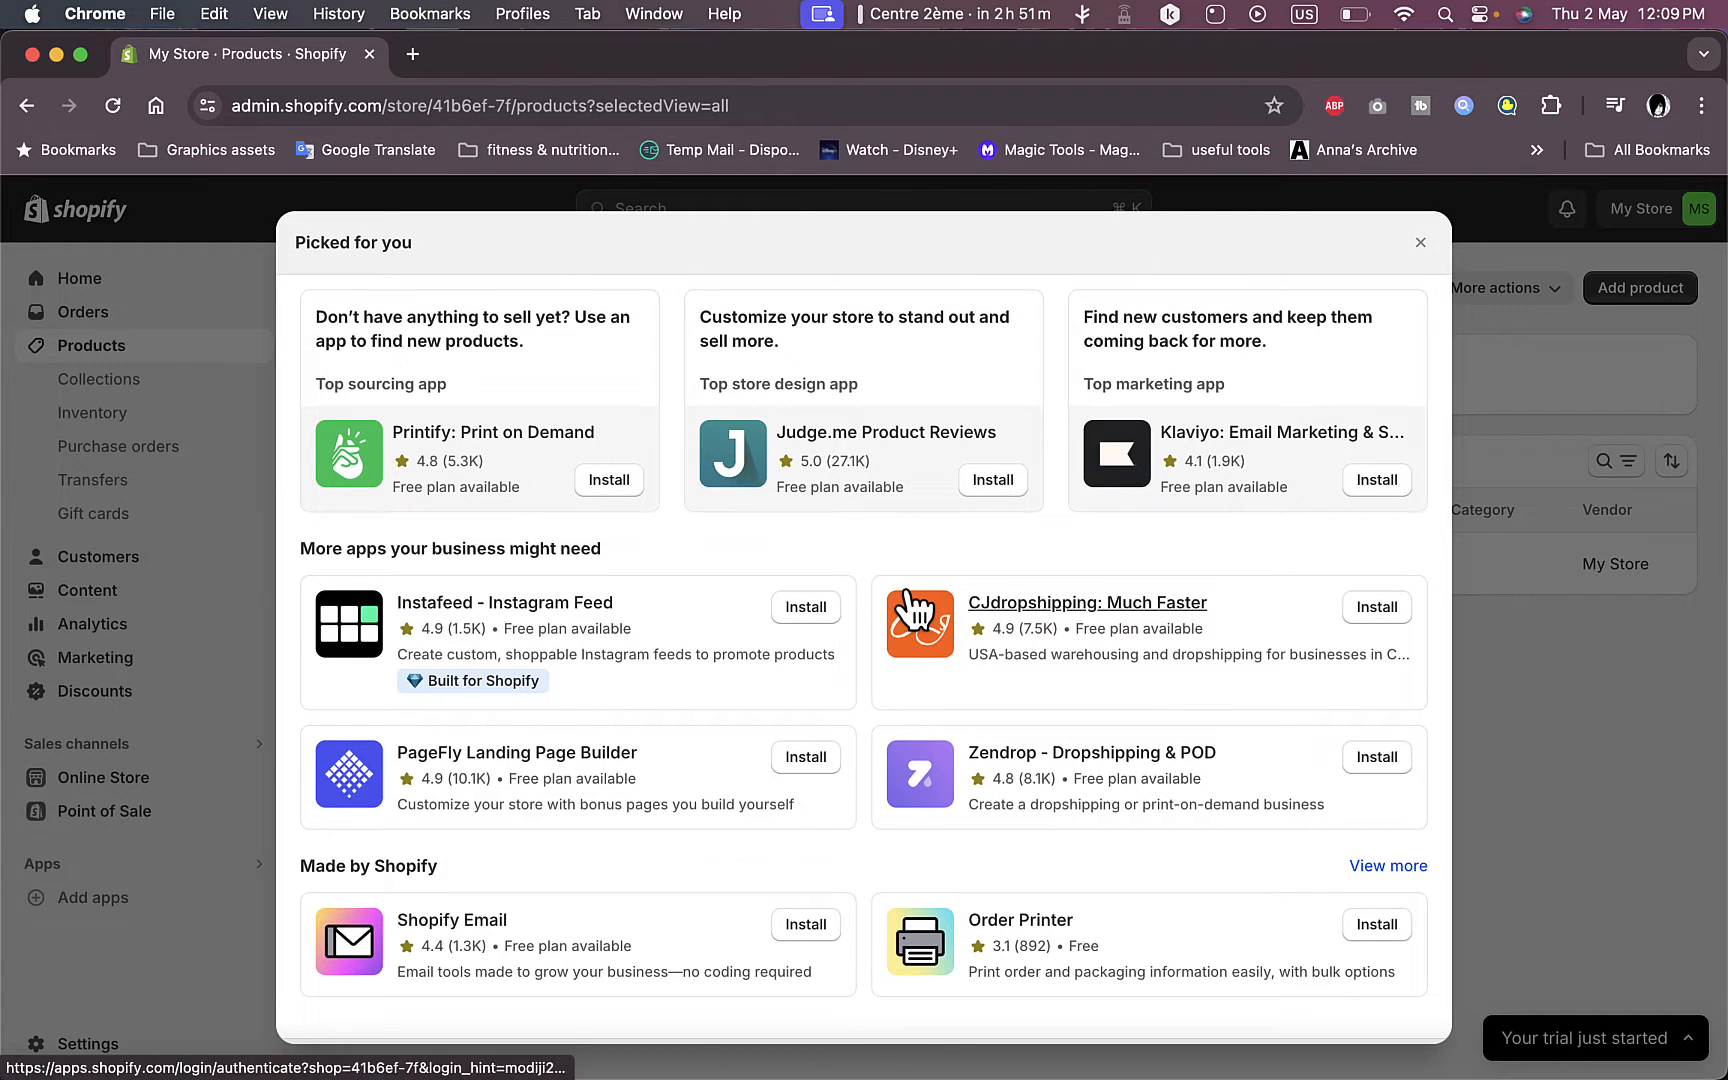
pyautogui.scroll(-1, 912, 612)
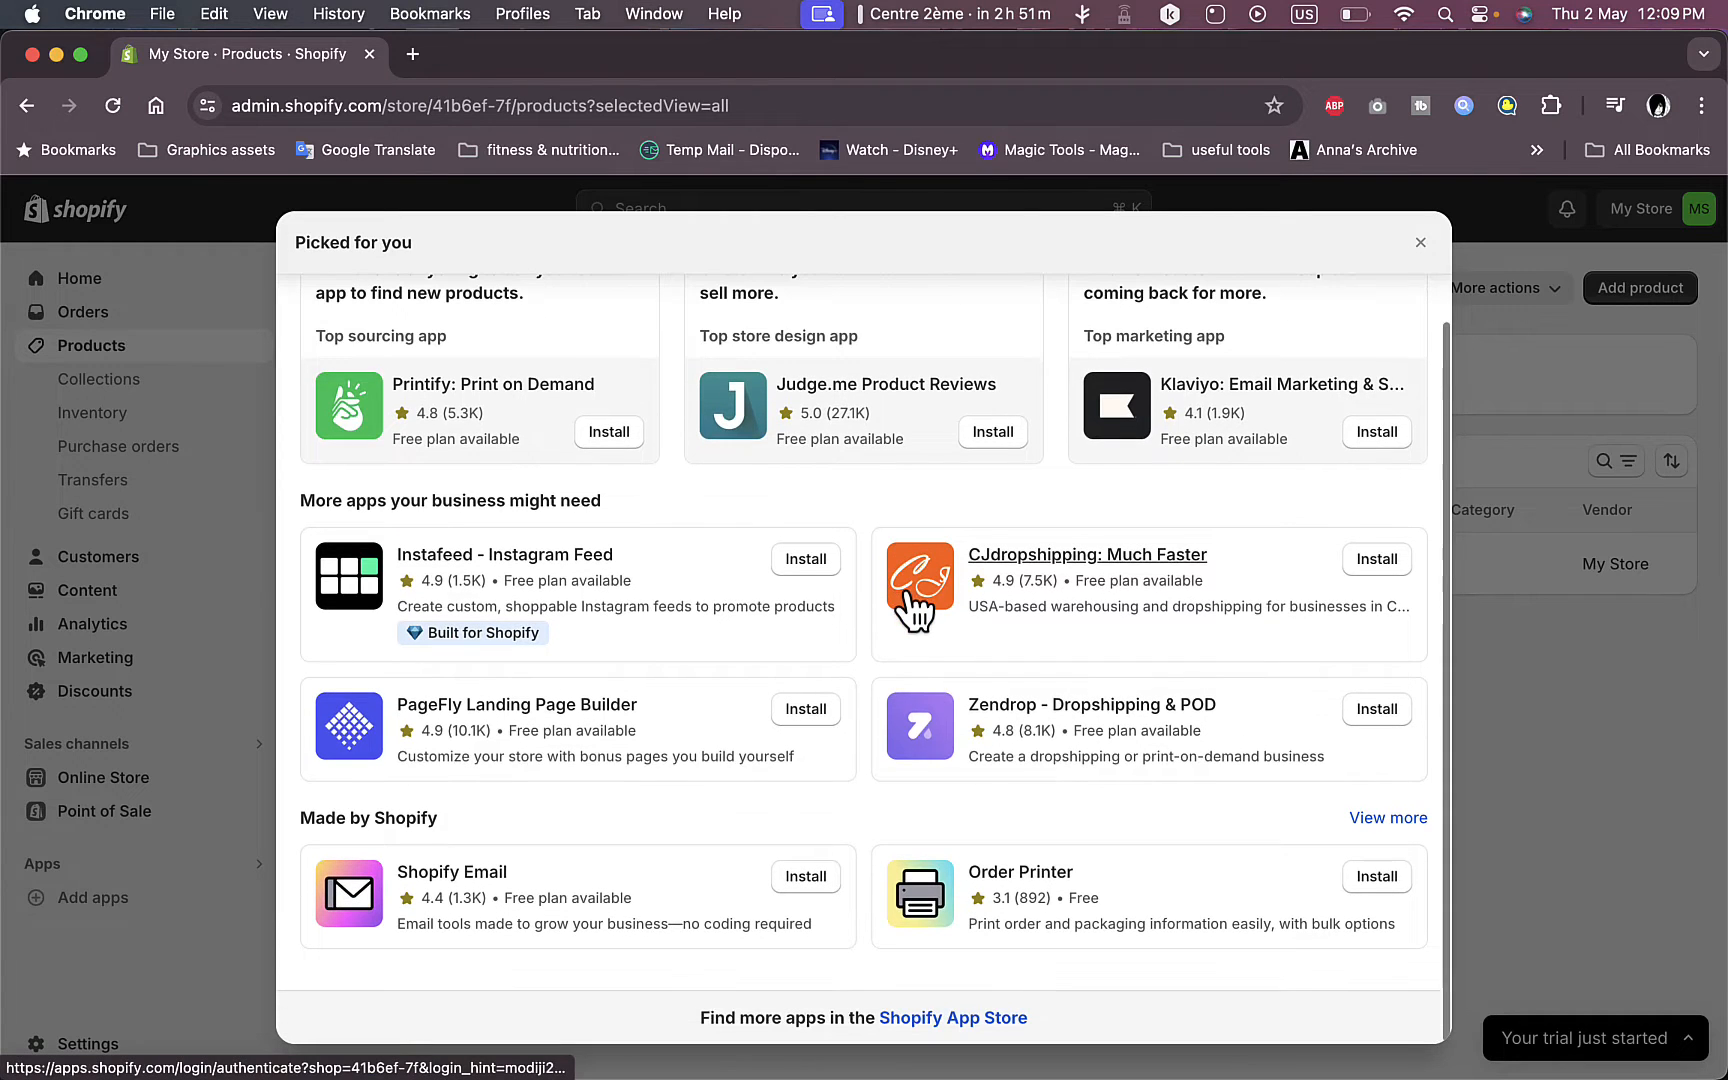
pyautogui.click(951, 1018)
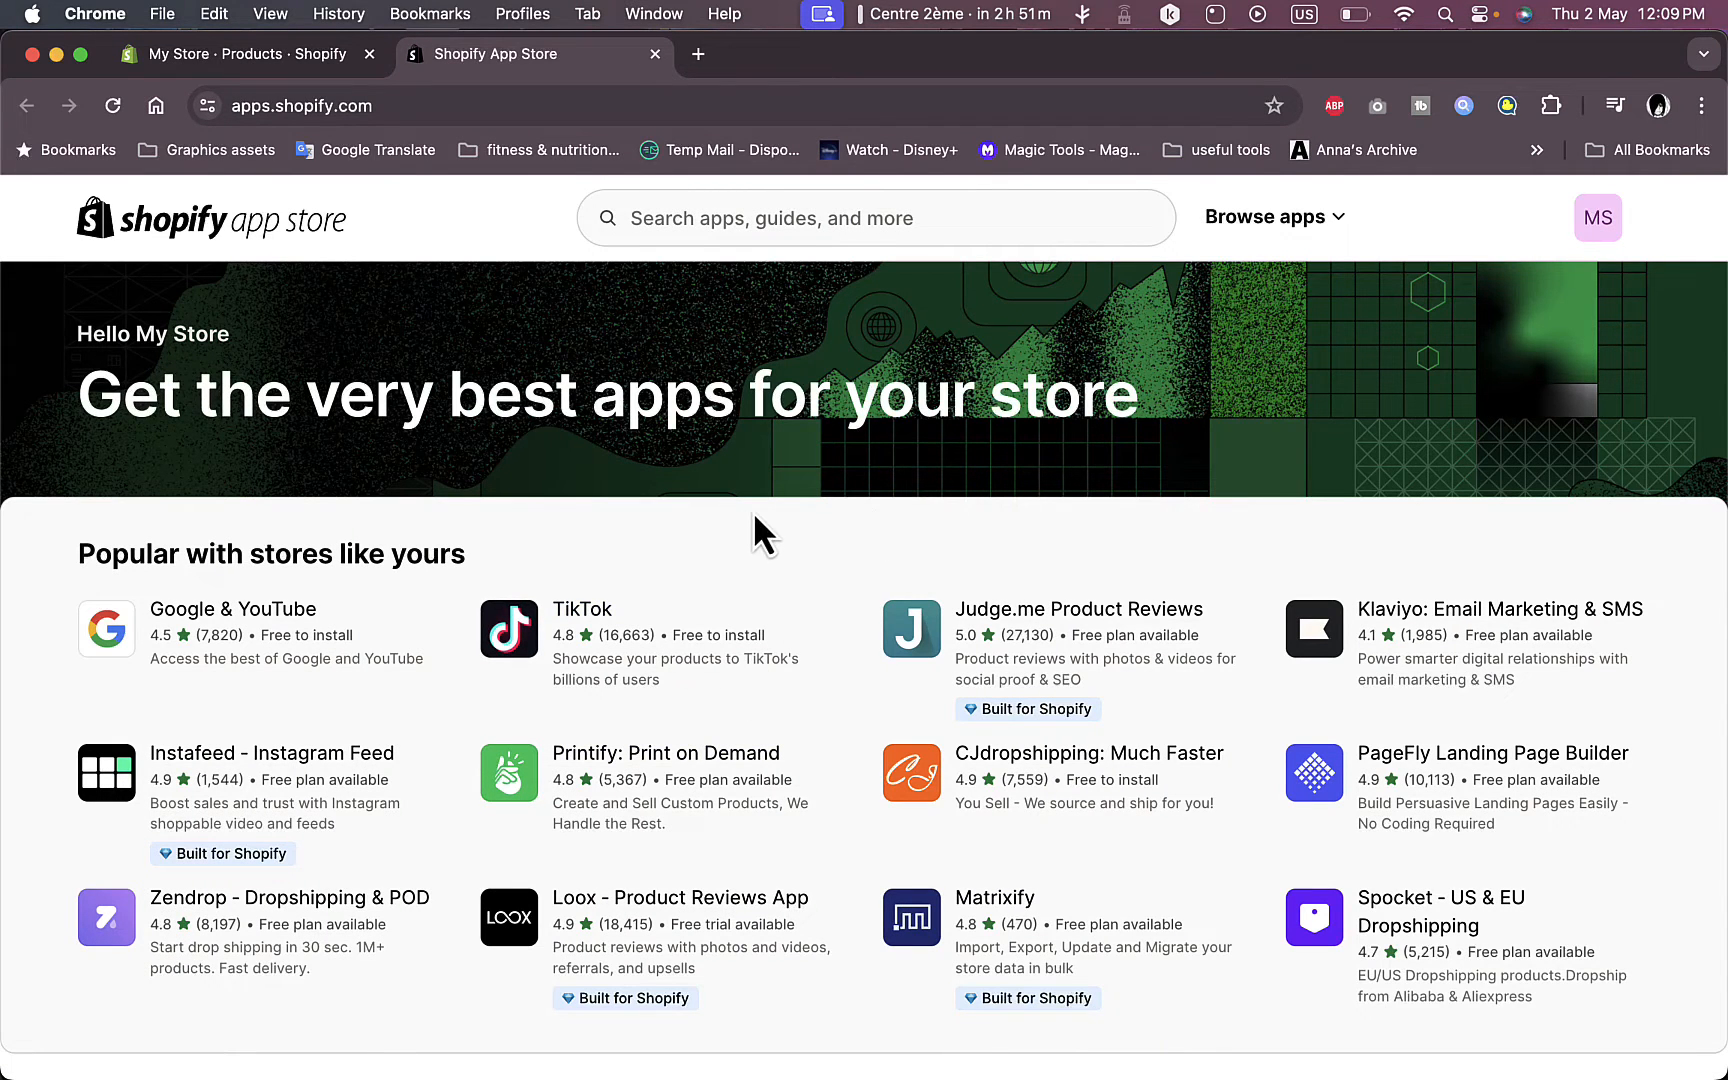
# Step: Search the app store for "globo" and open the Globo Product Options, Variant listing
pyautogui.click(863, 212)
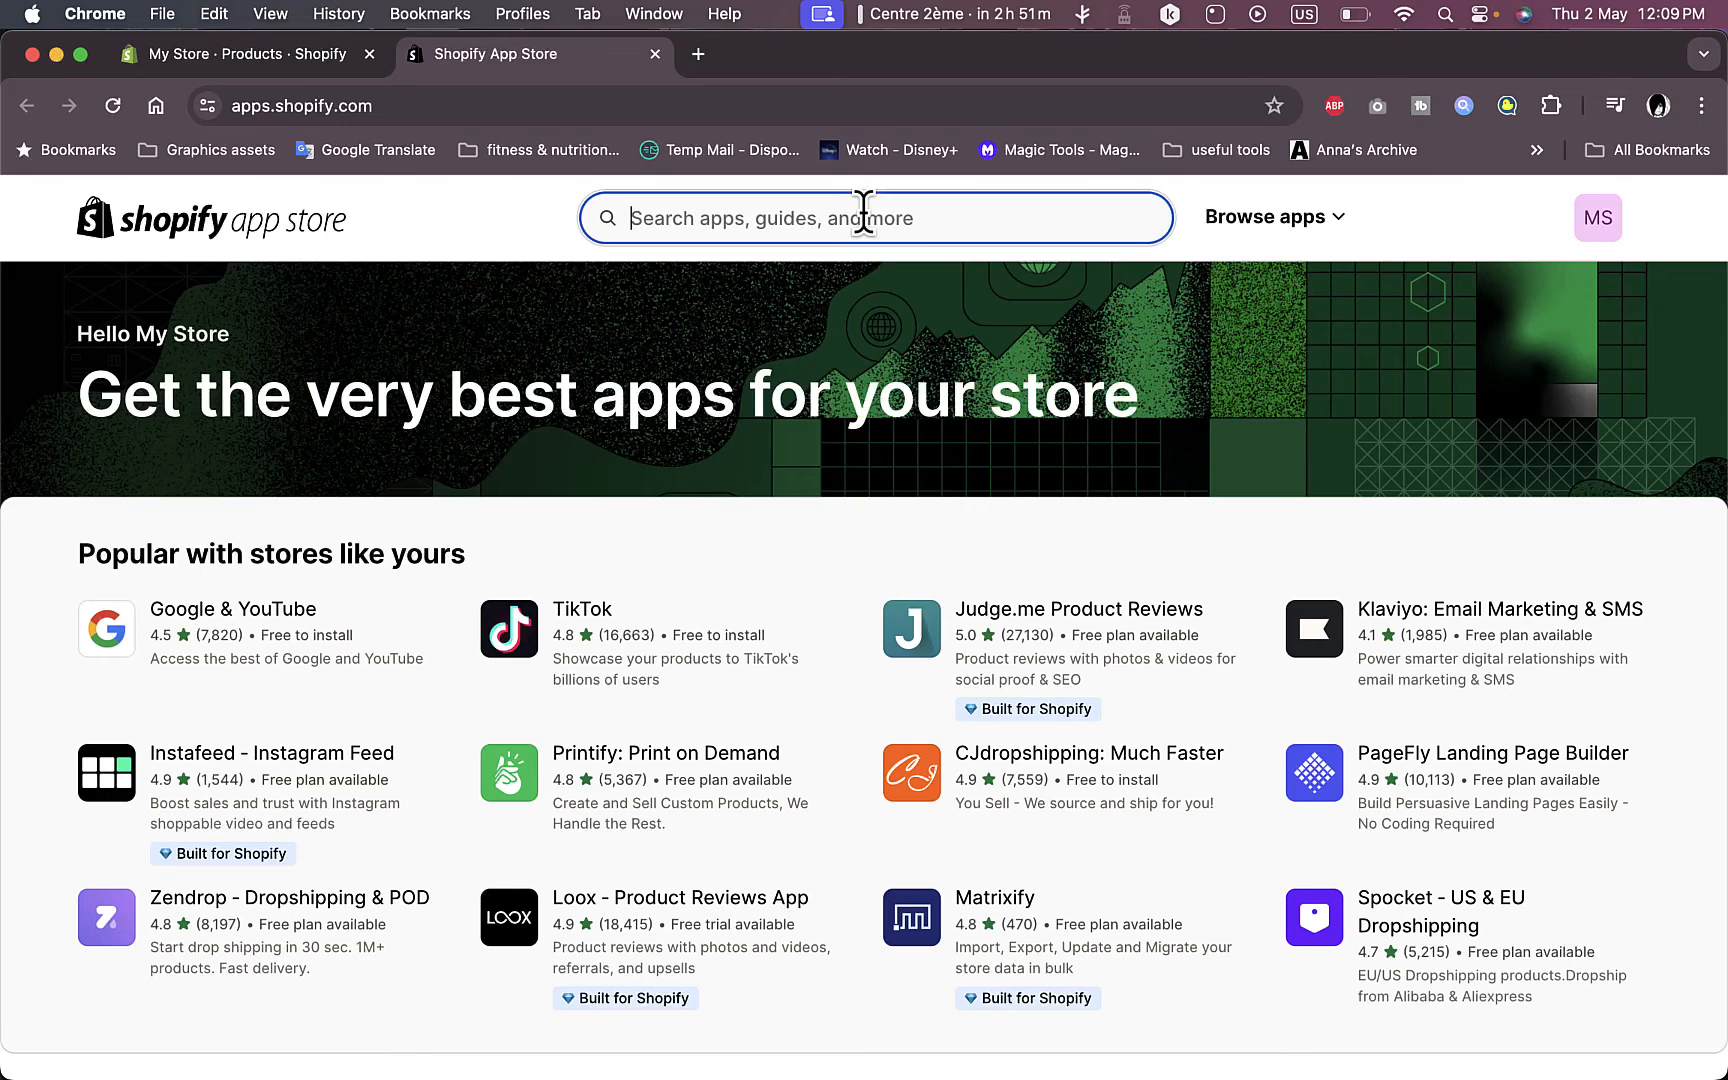
pyautogui.write('globo')
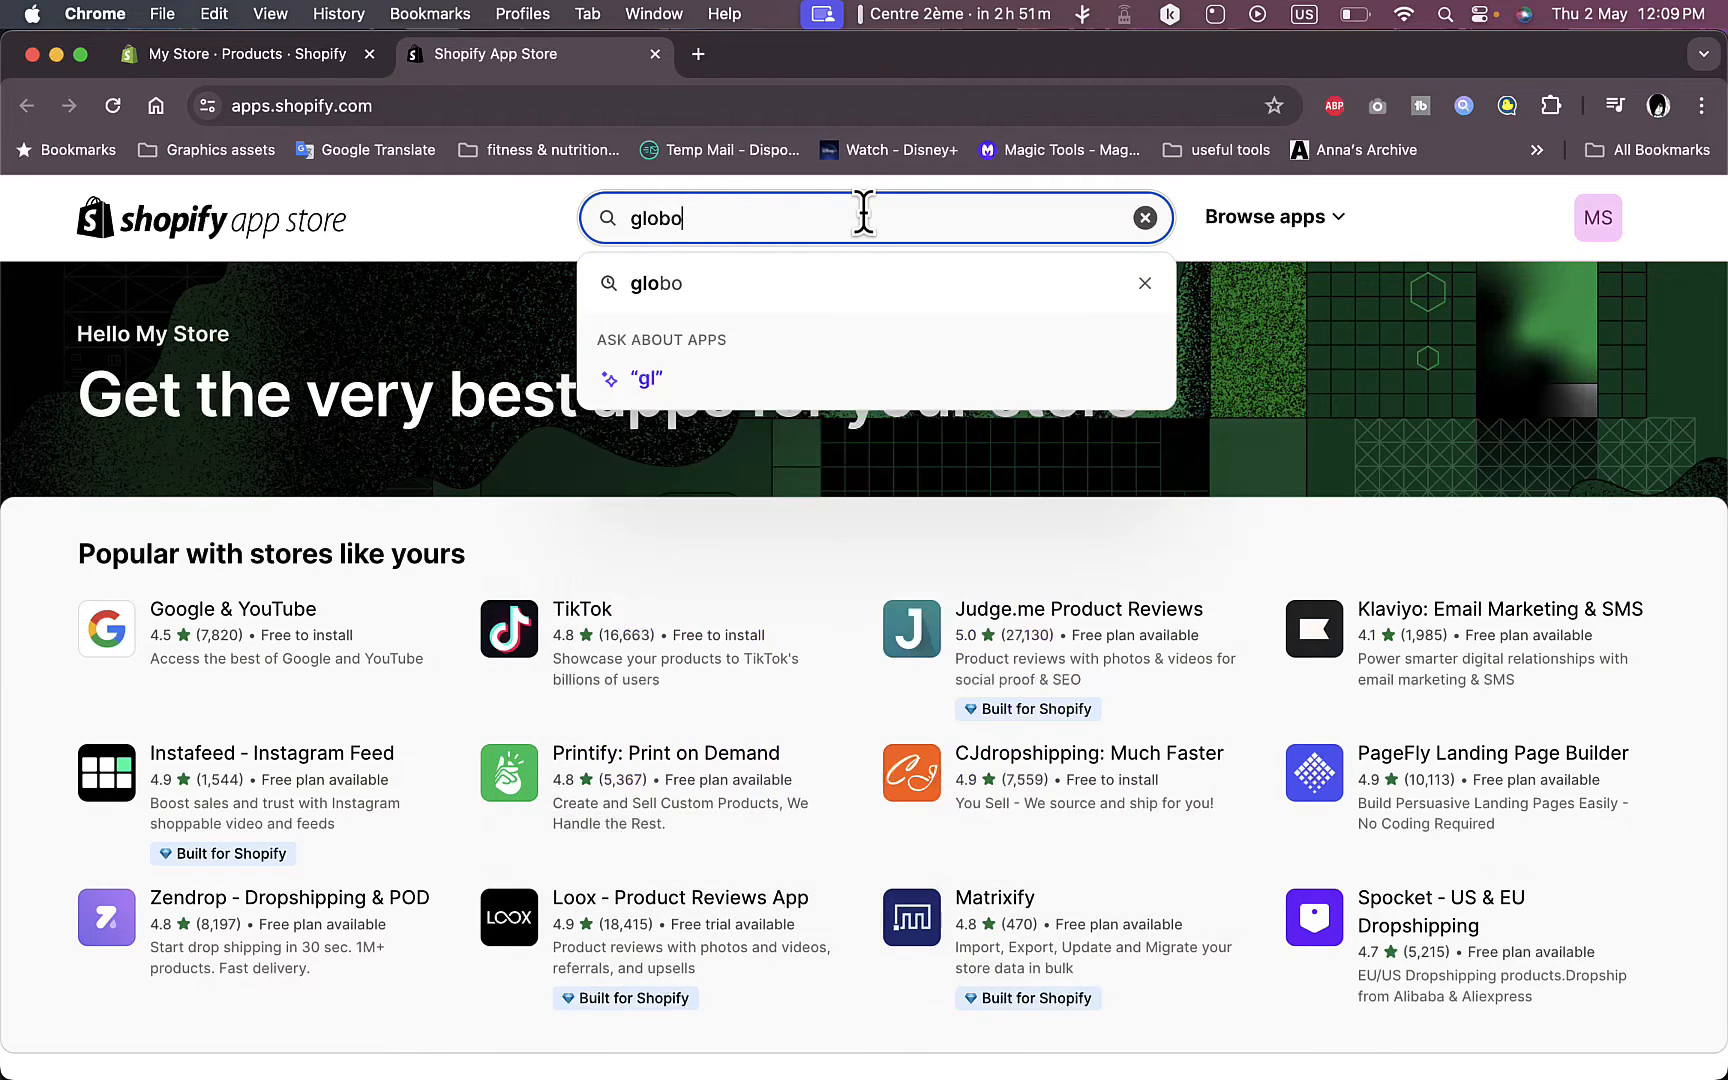
pyautogui.press('Return')
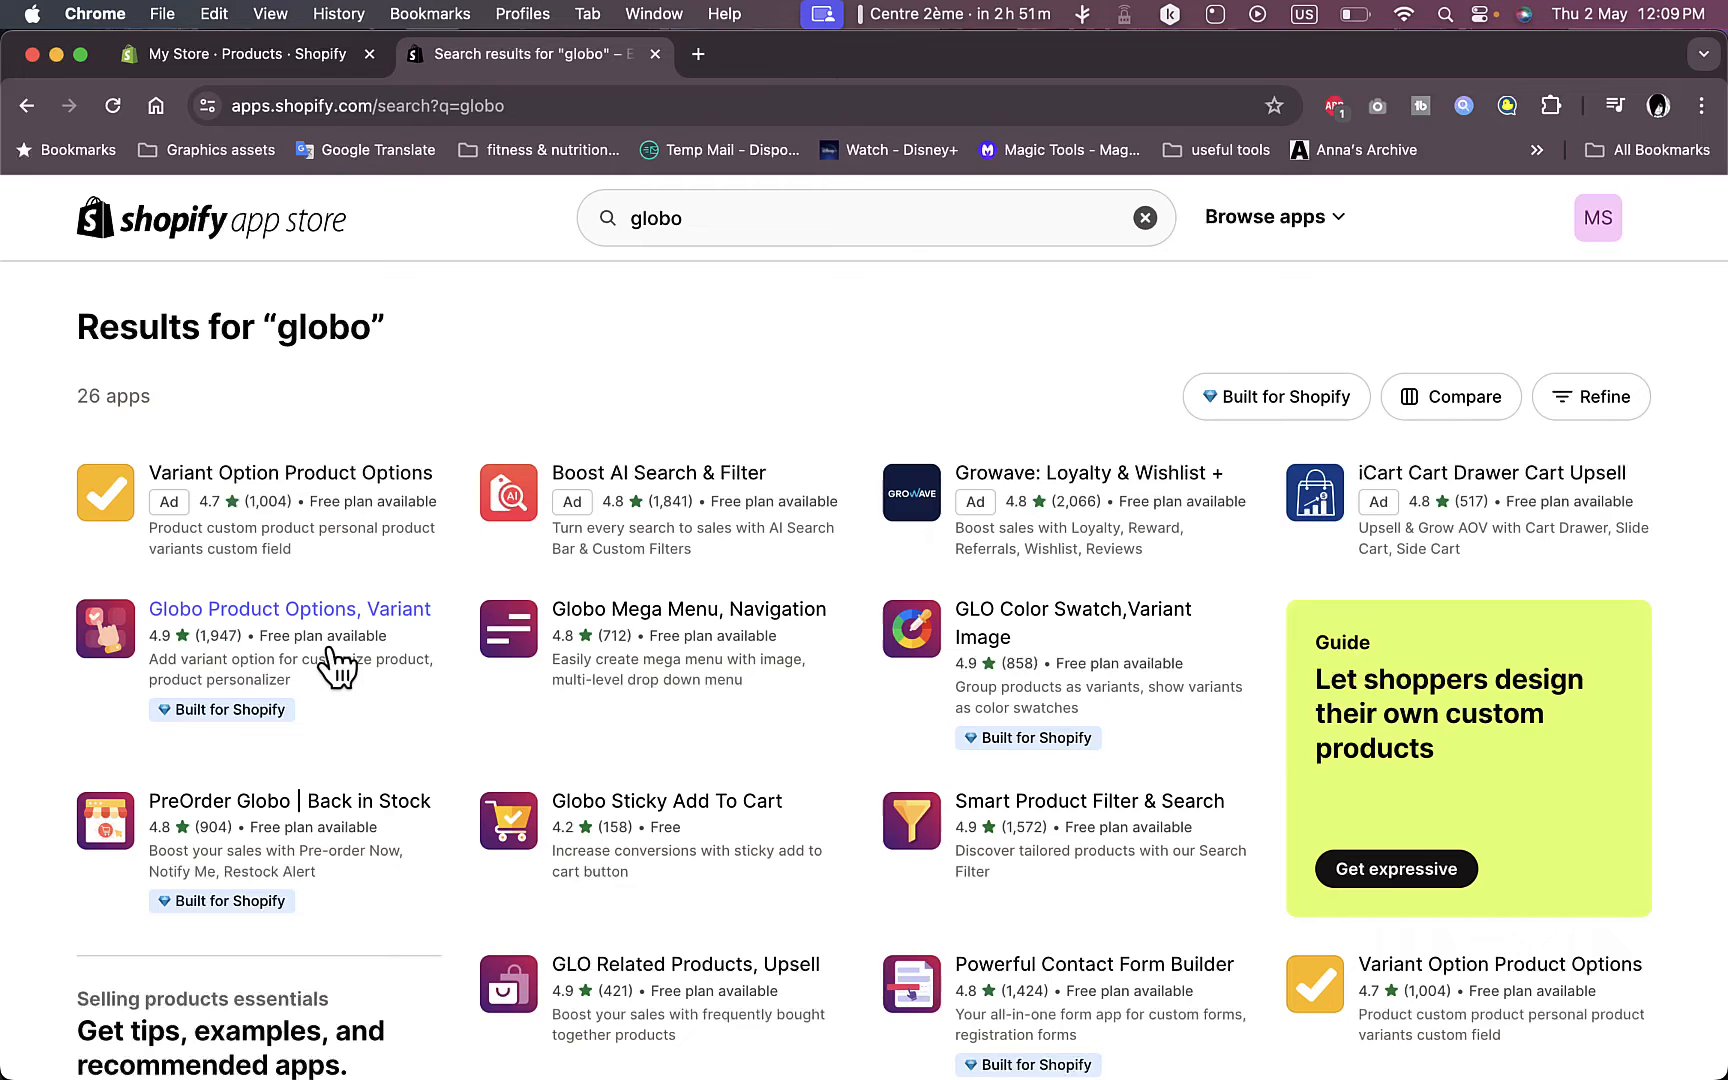
pyautogui.click(240, 612)
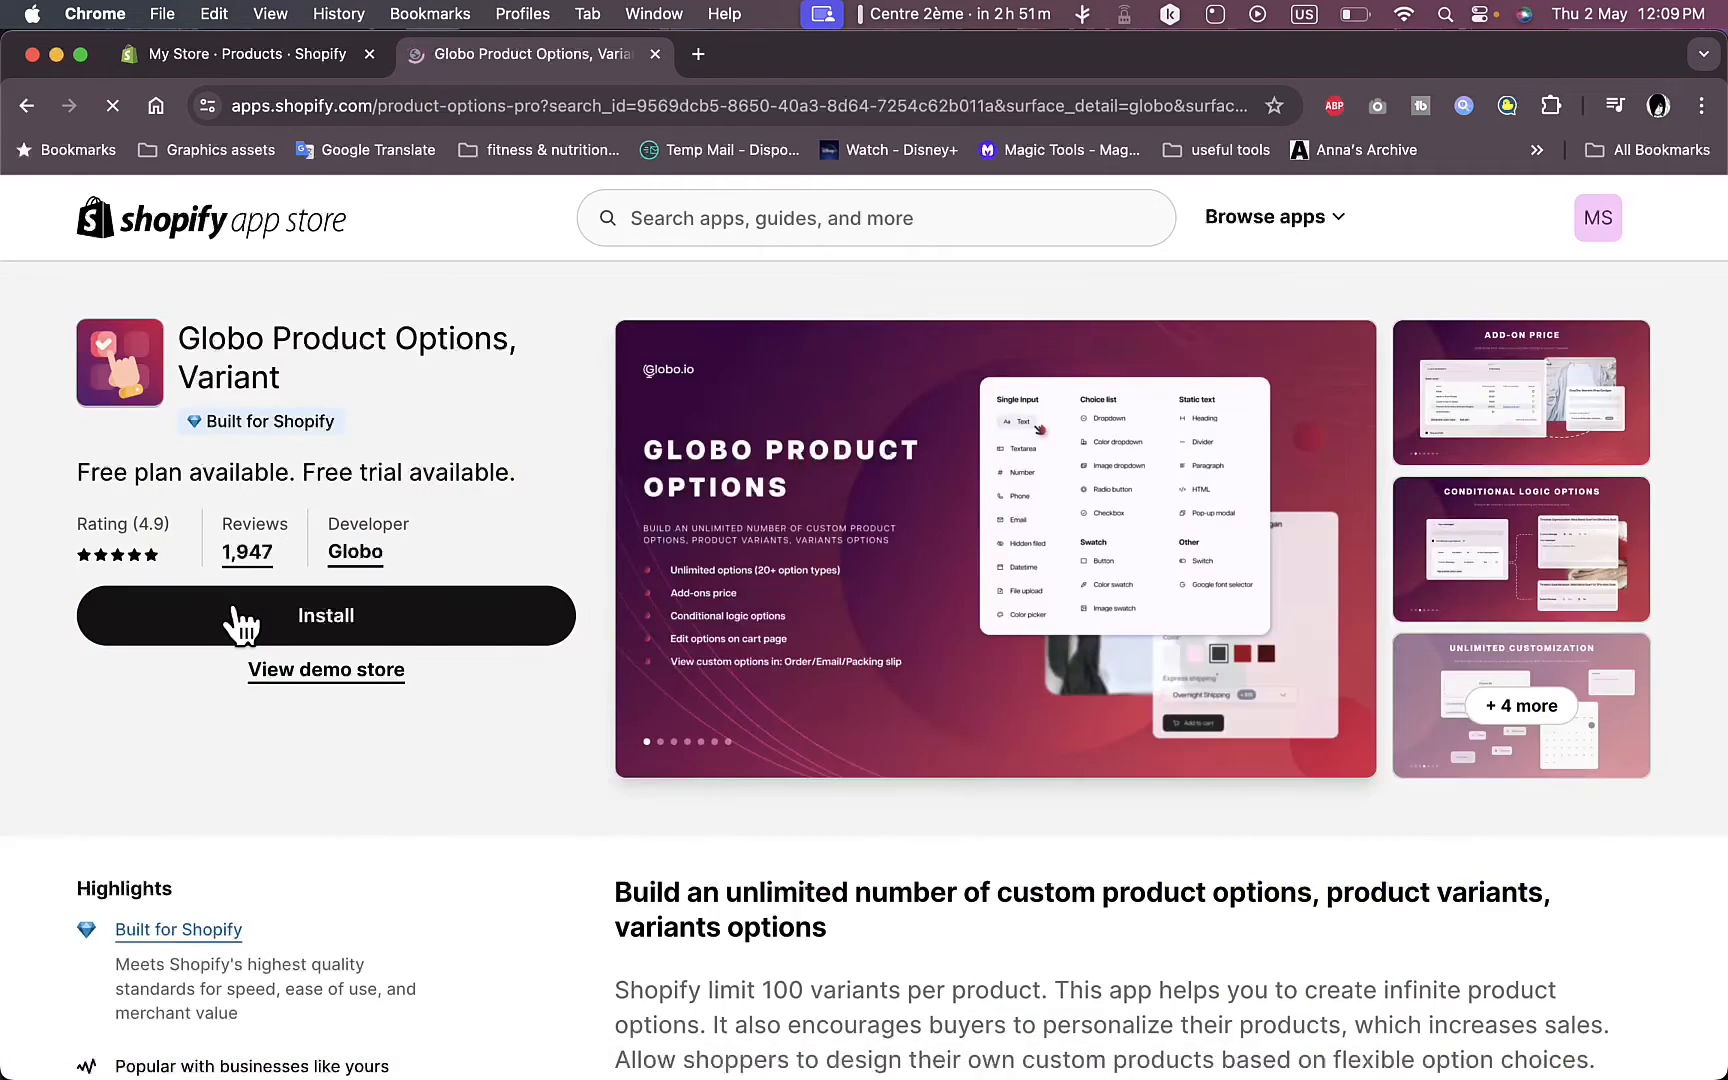
# Step: Review the app's description and pricing plans, and install Globo Product Options, Variant on the store
pyautogui.scroll(-7, 845, 628)
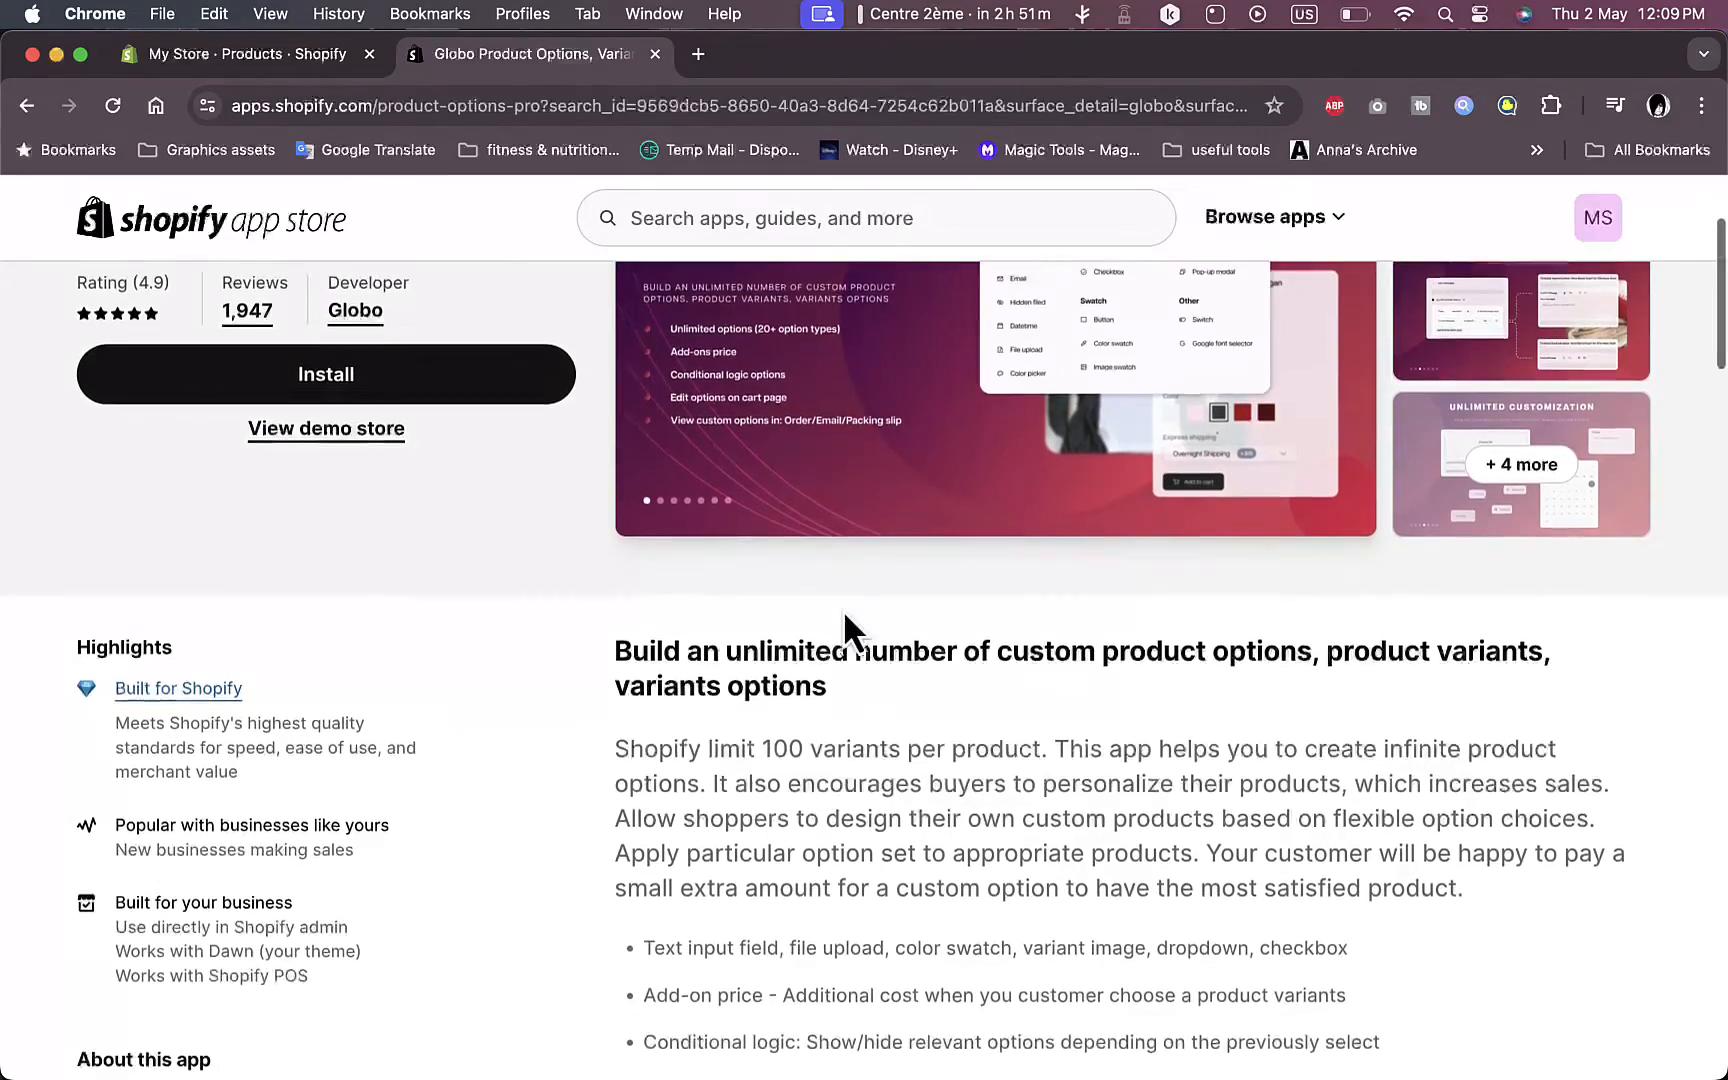
pyautogui.scroll(-4, 842, 609)
pyautogui.scroll(4, 842, 609)
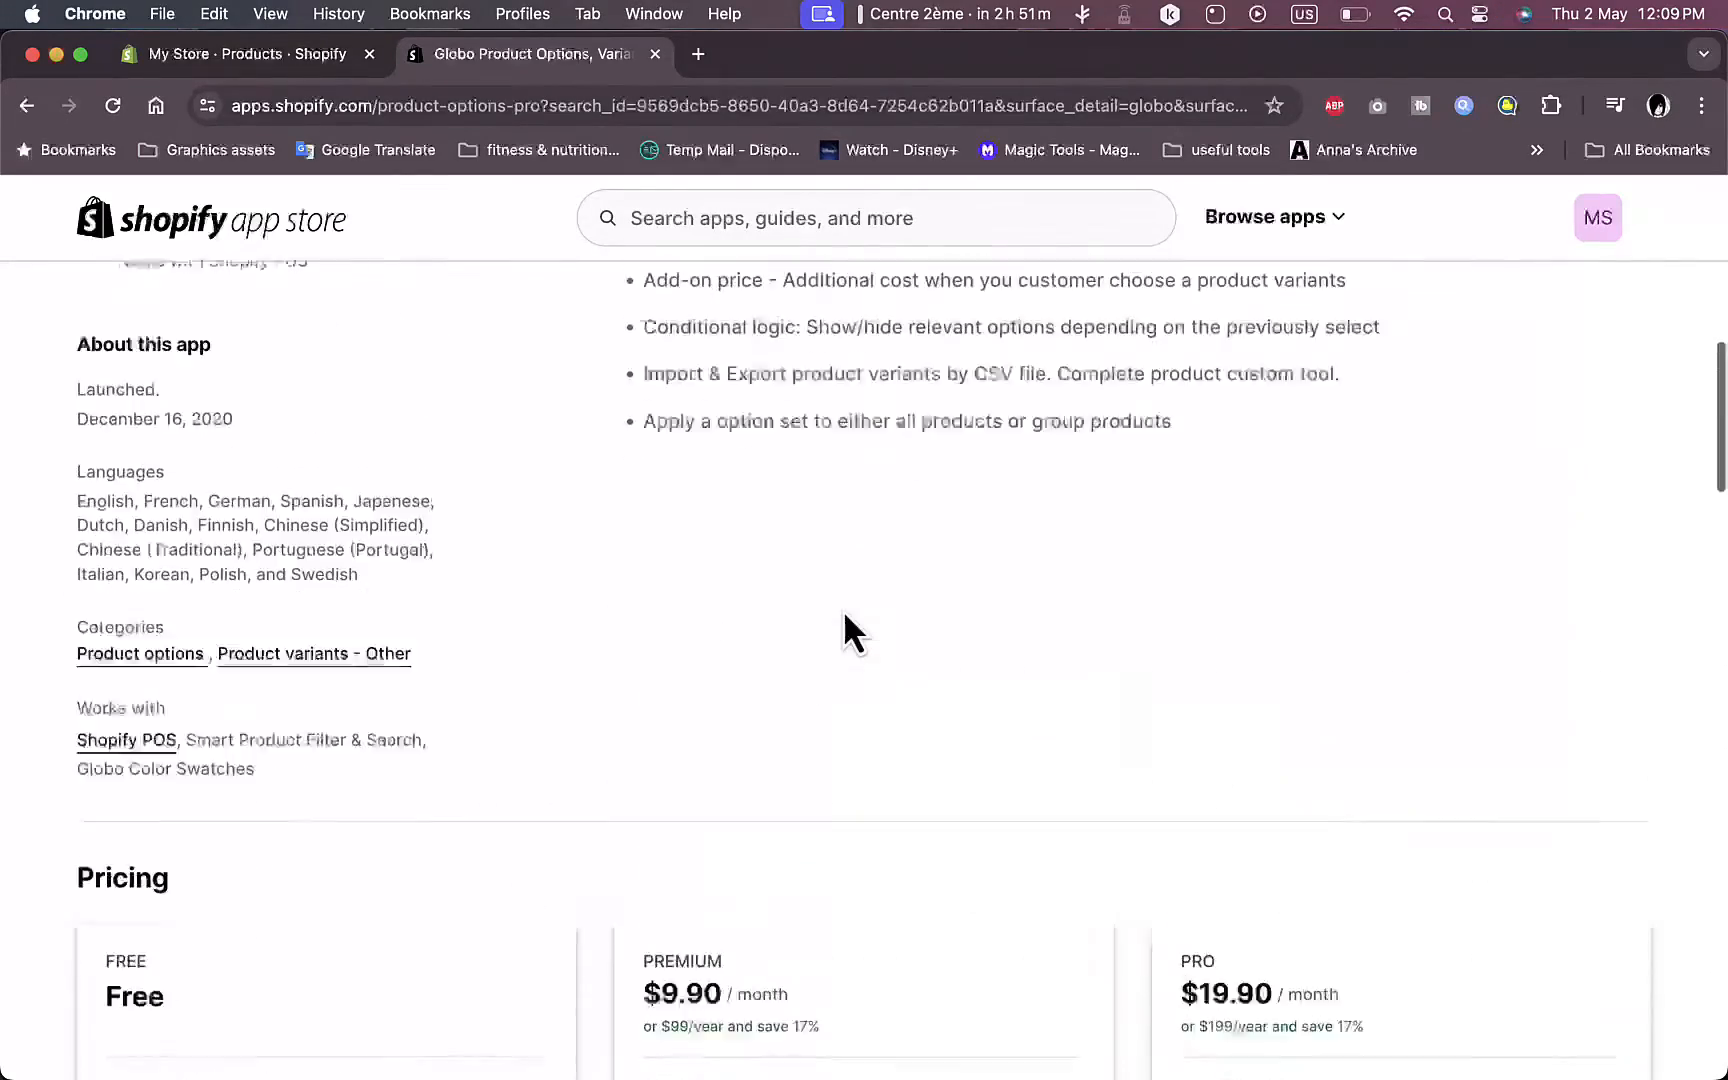
pyautogui.scroll(-8, 842, 609)
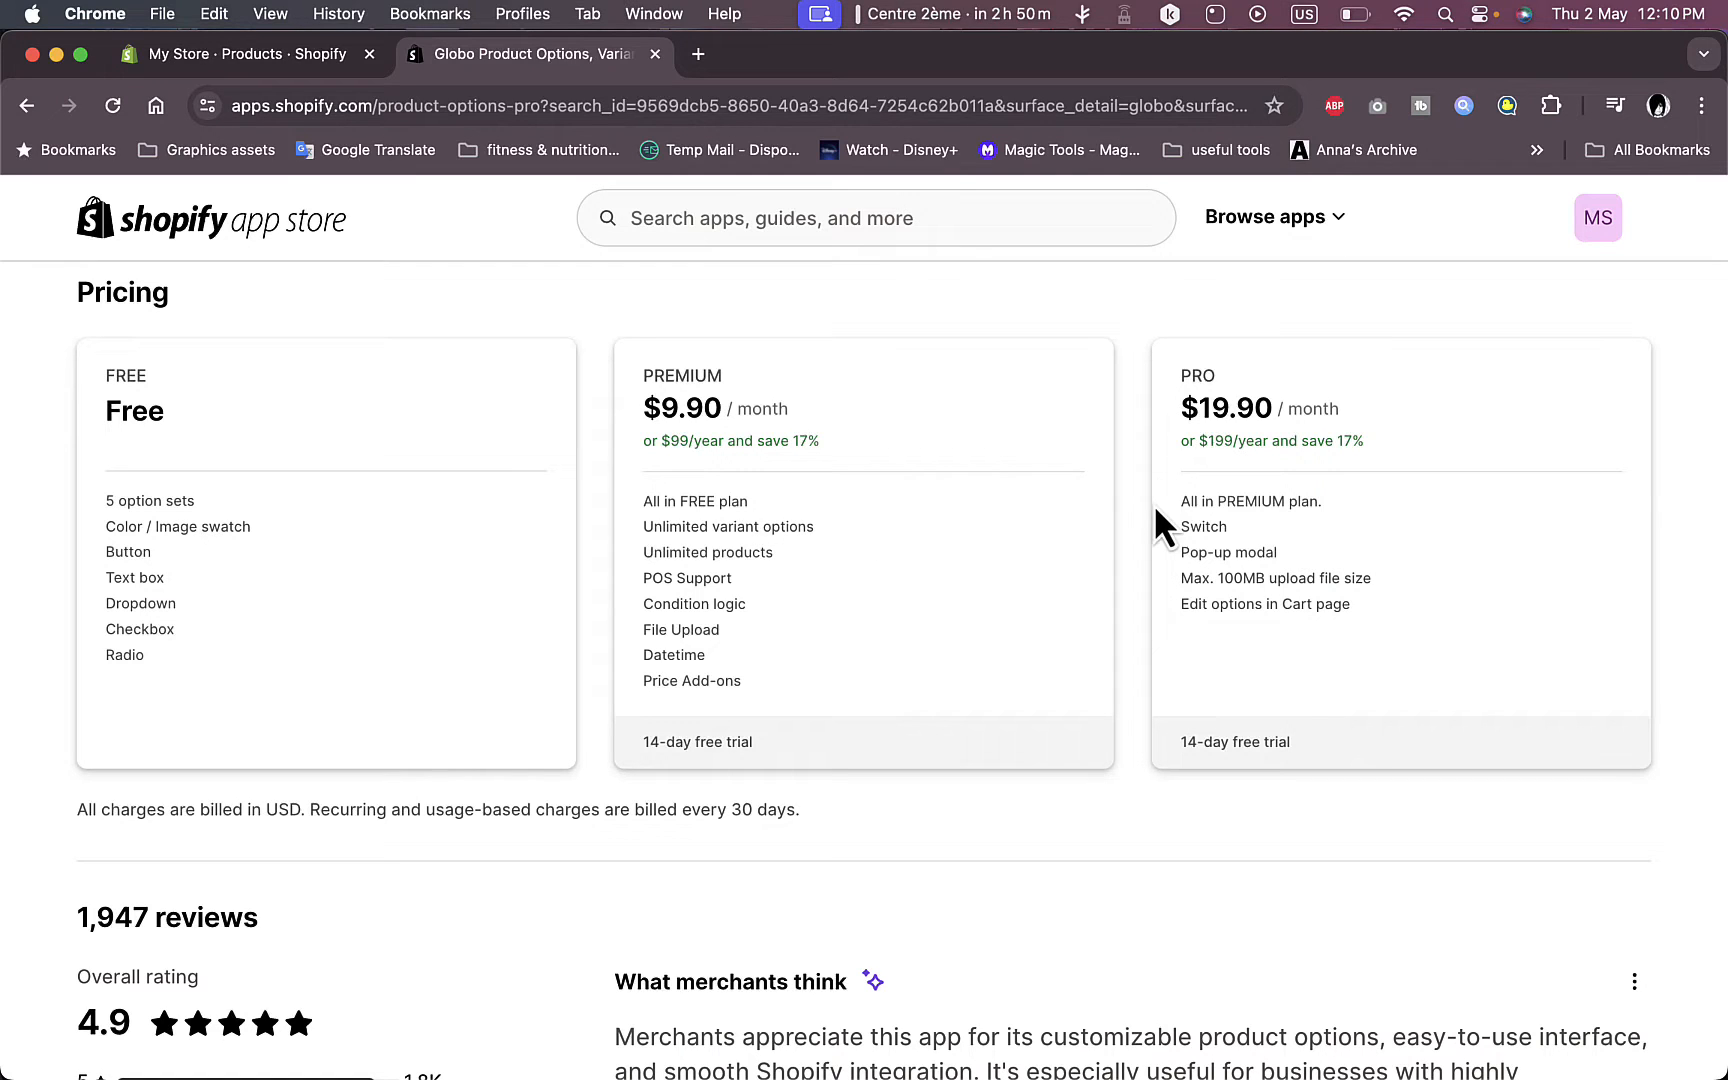
pyautogui.scroll(-1, 1200, 480)
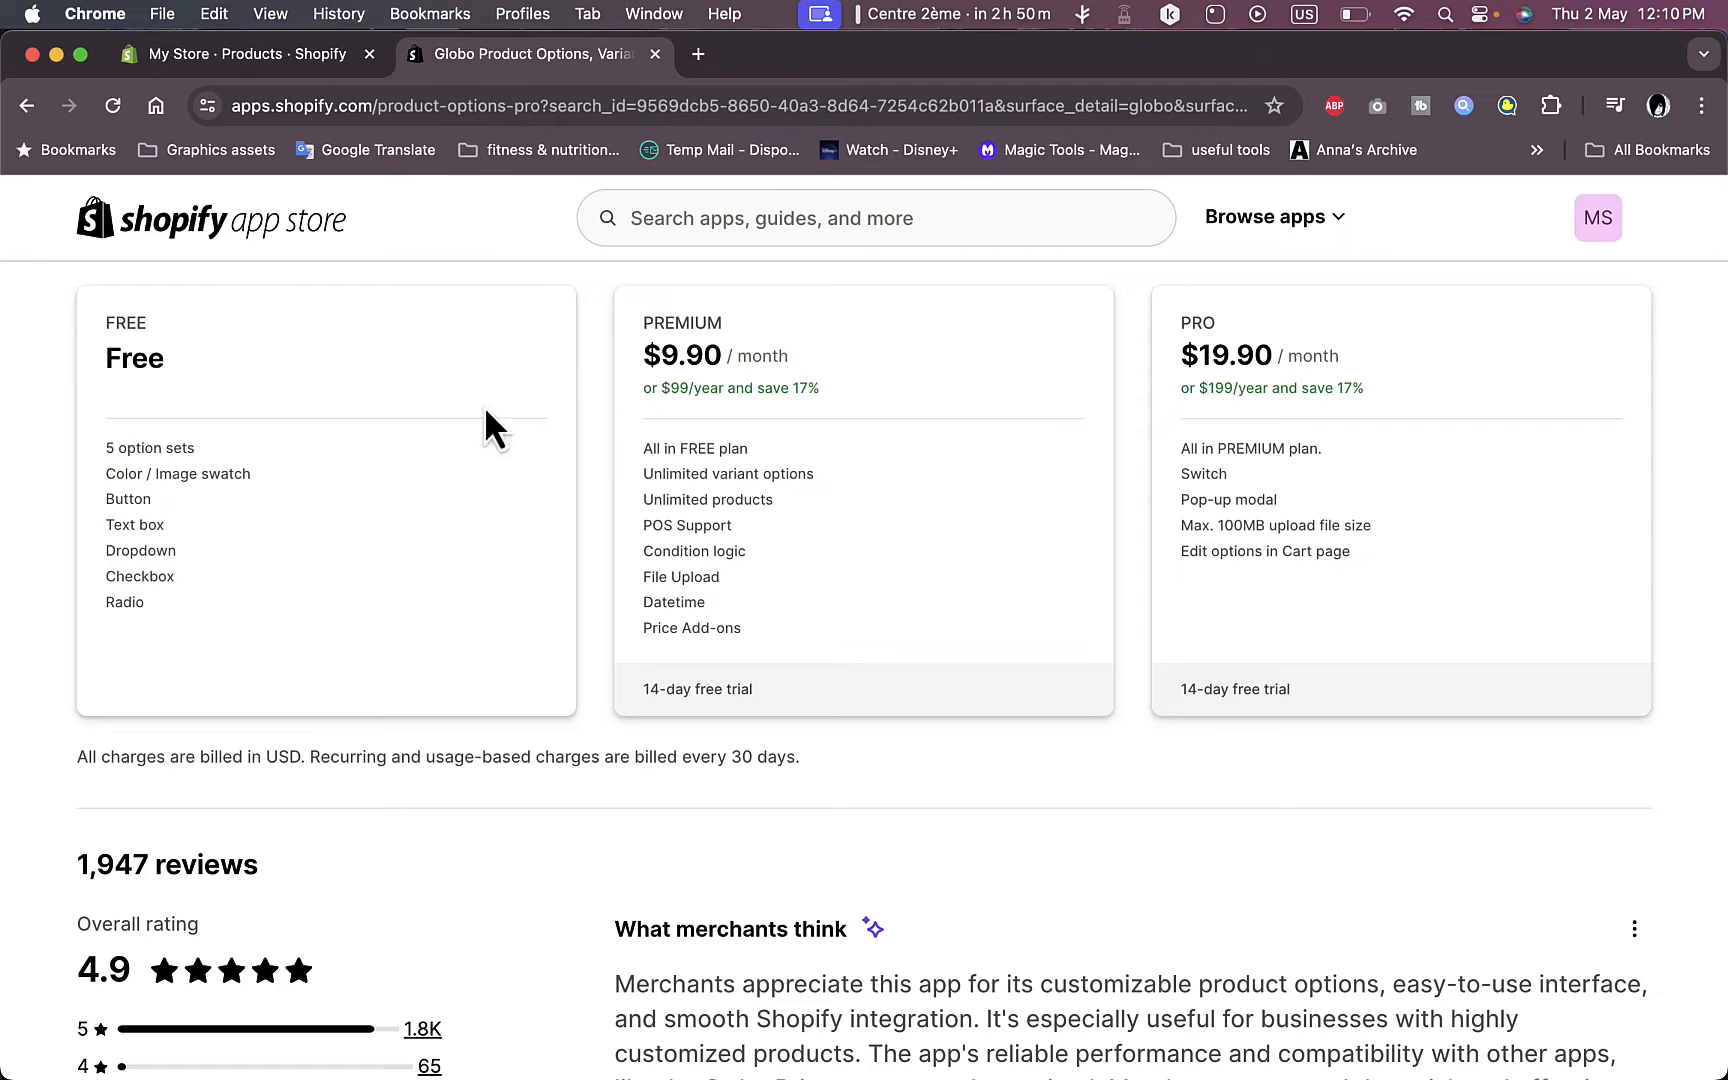
pyautogui.scroll(15, 640, 445)
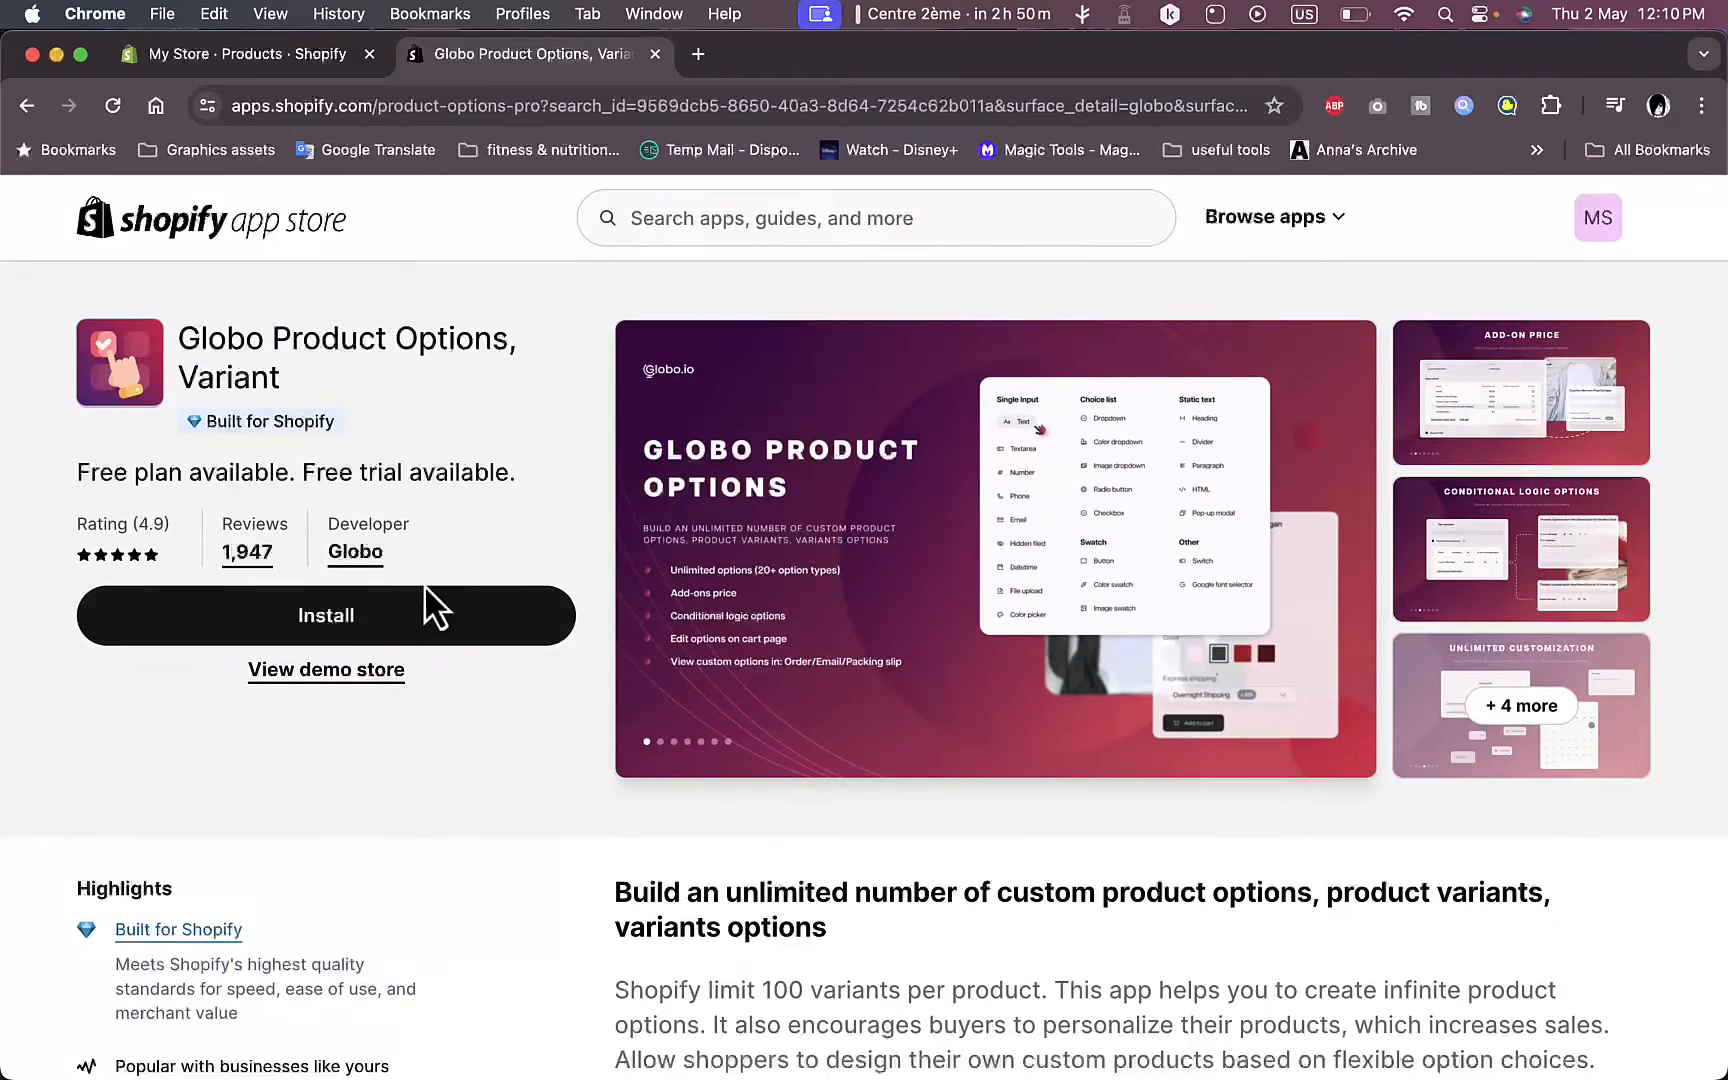
pyautogui.click(426, 606)
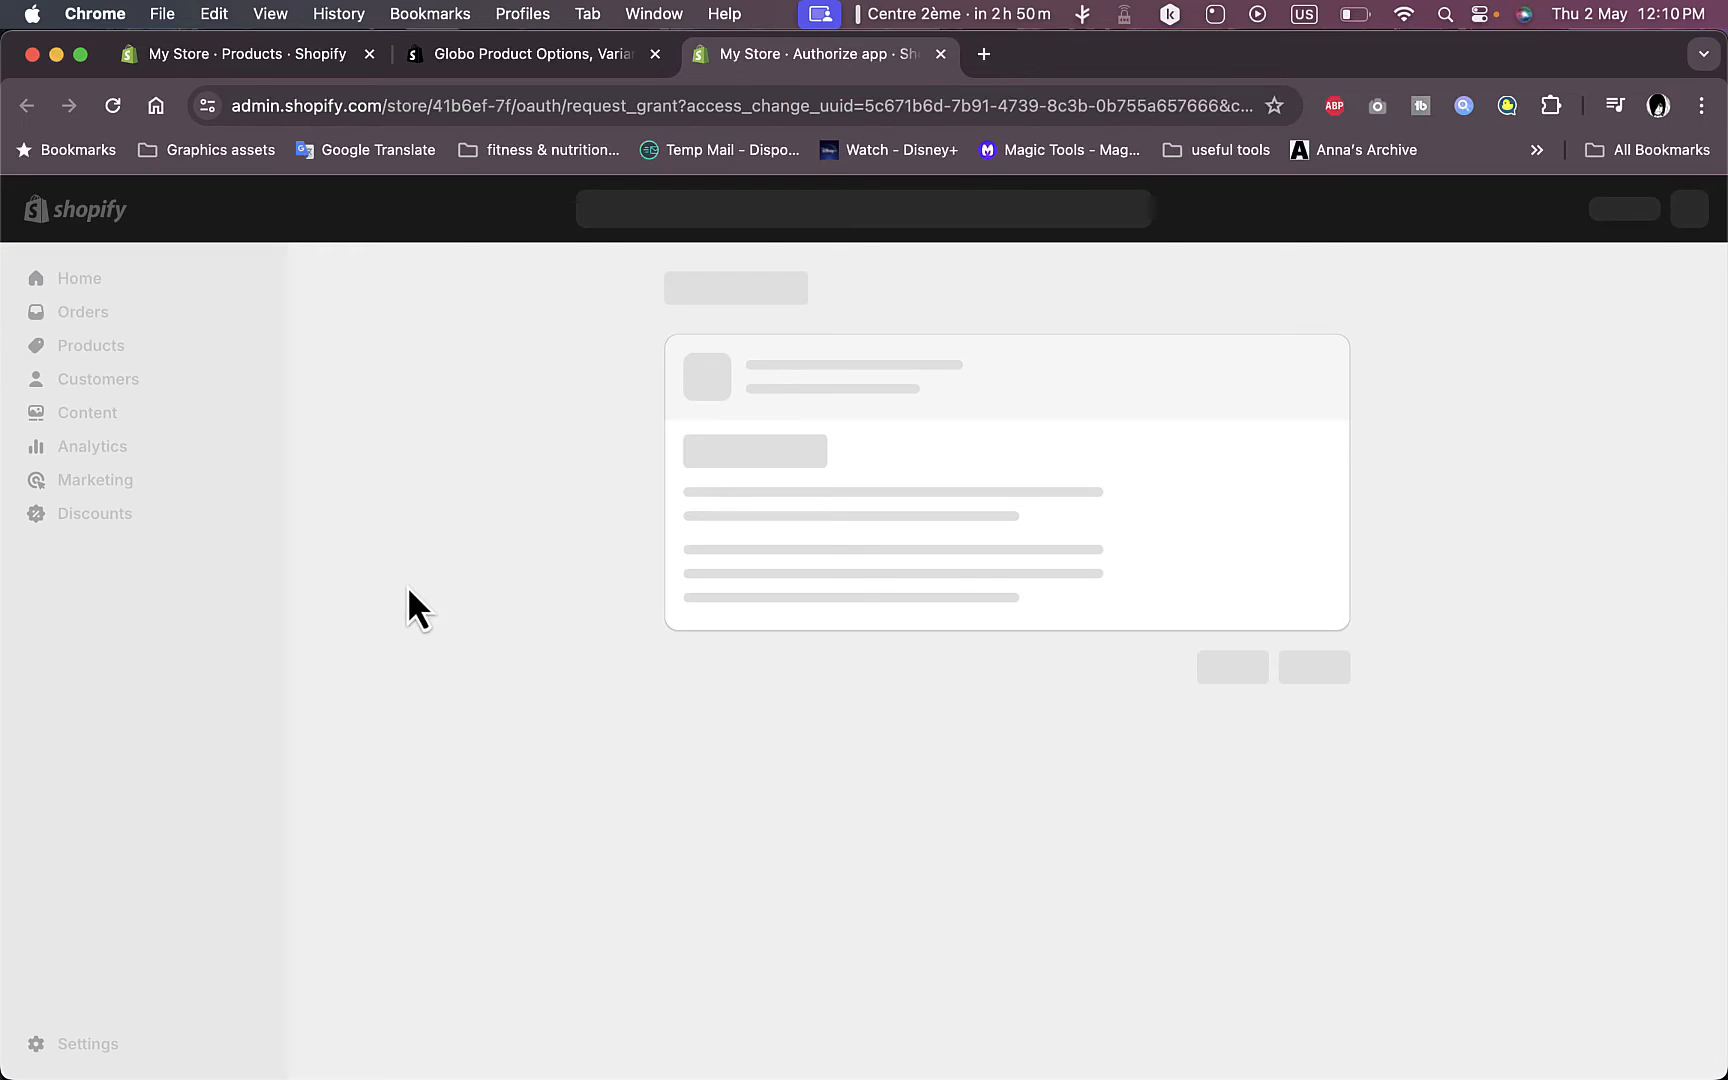
pyautogui.click(1310, 732)
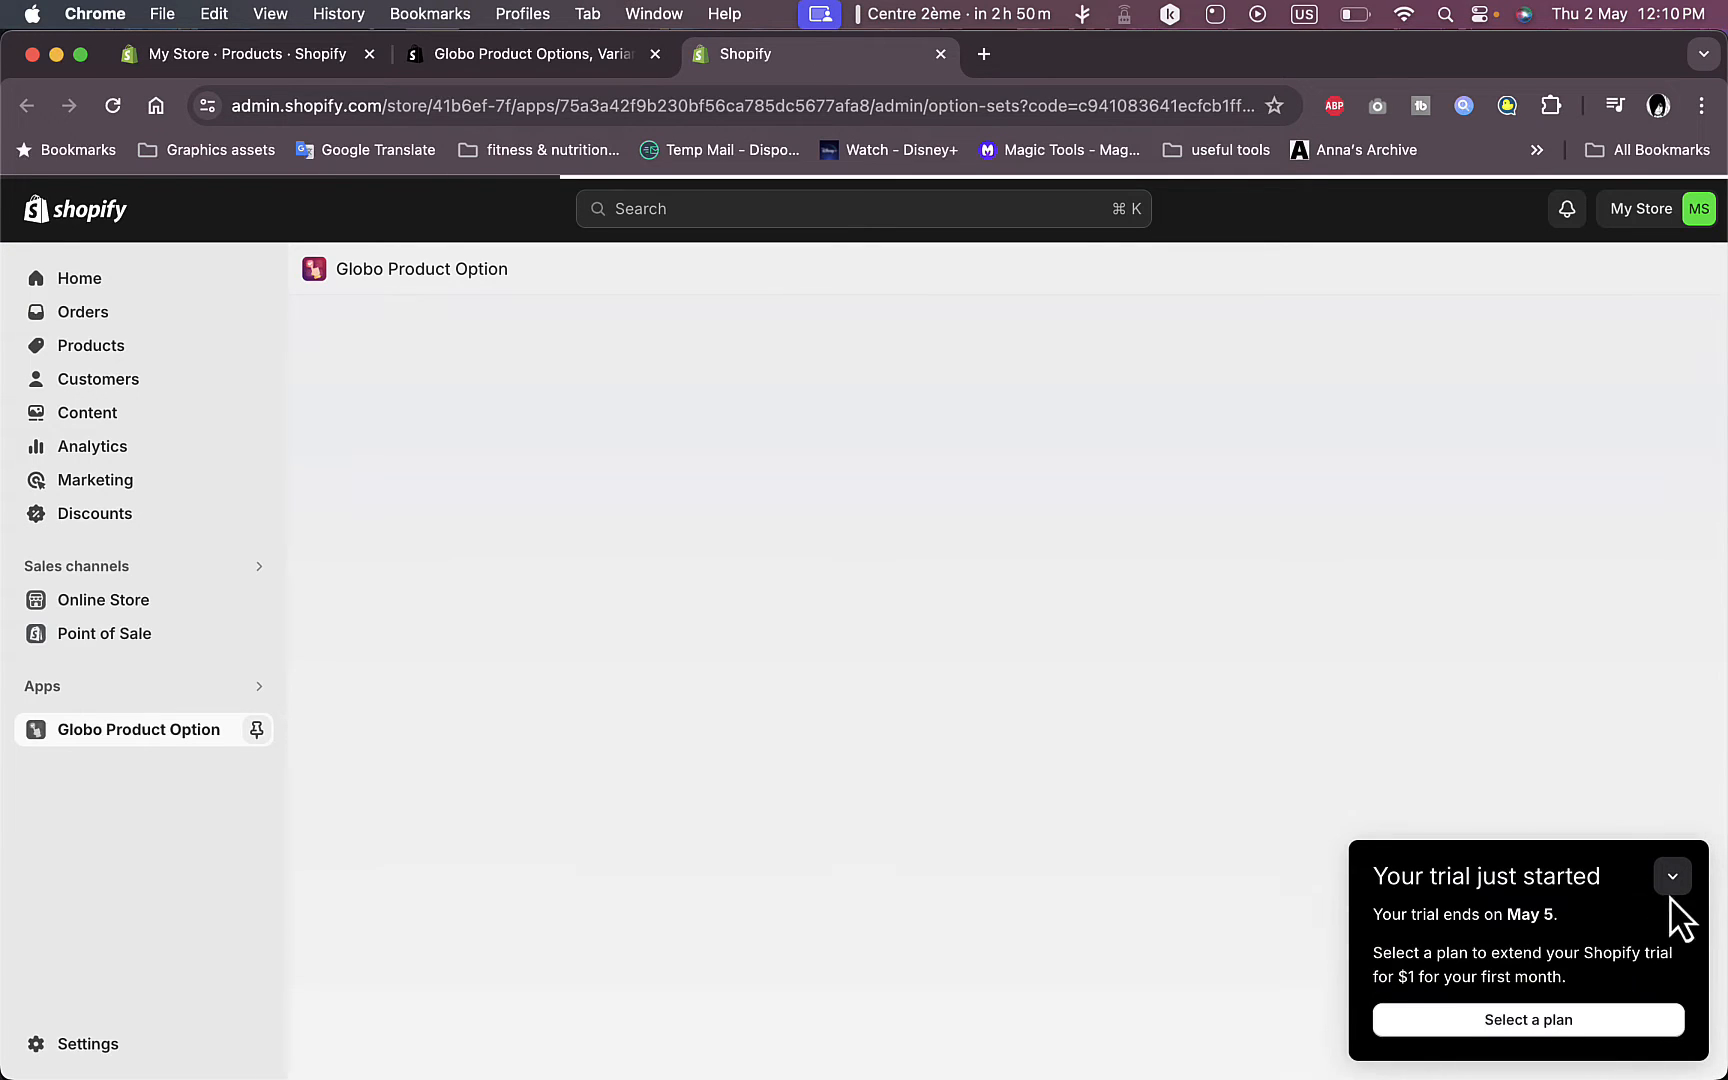
pyautogui.click(1670, 880)
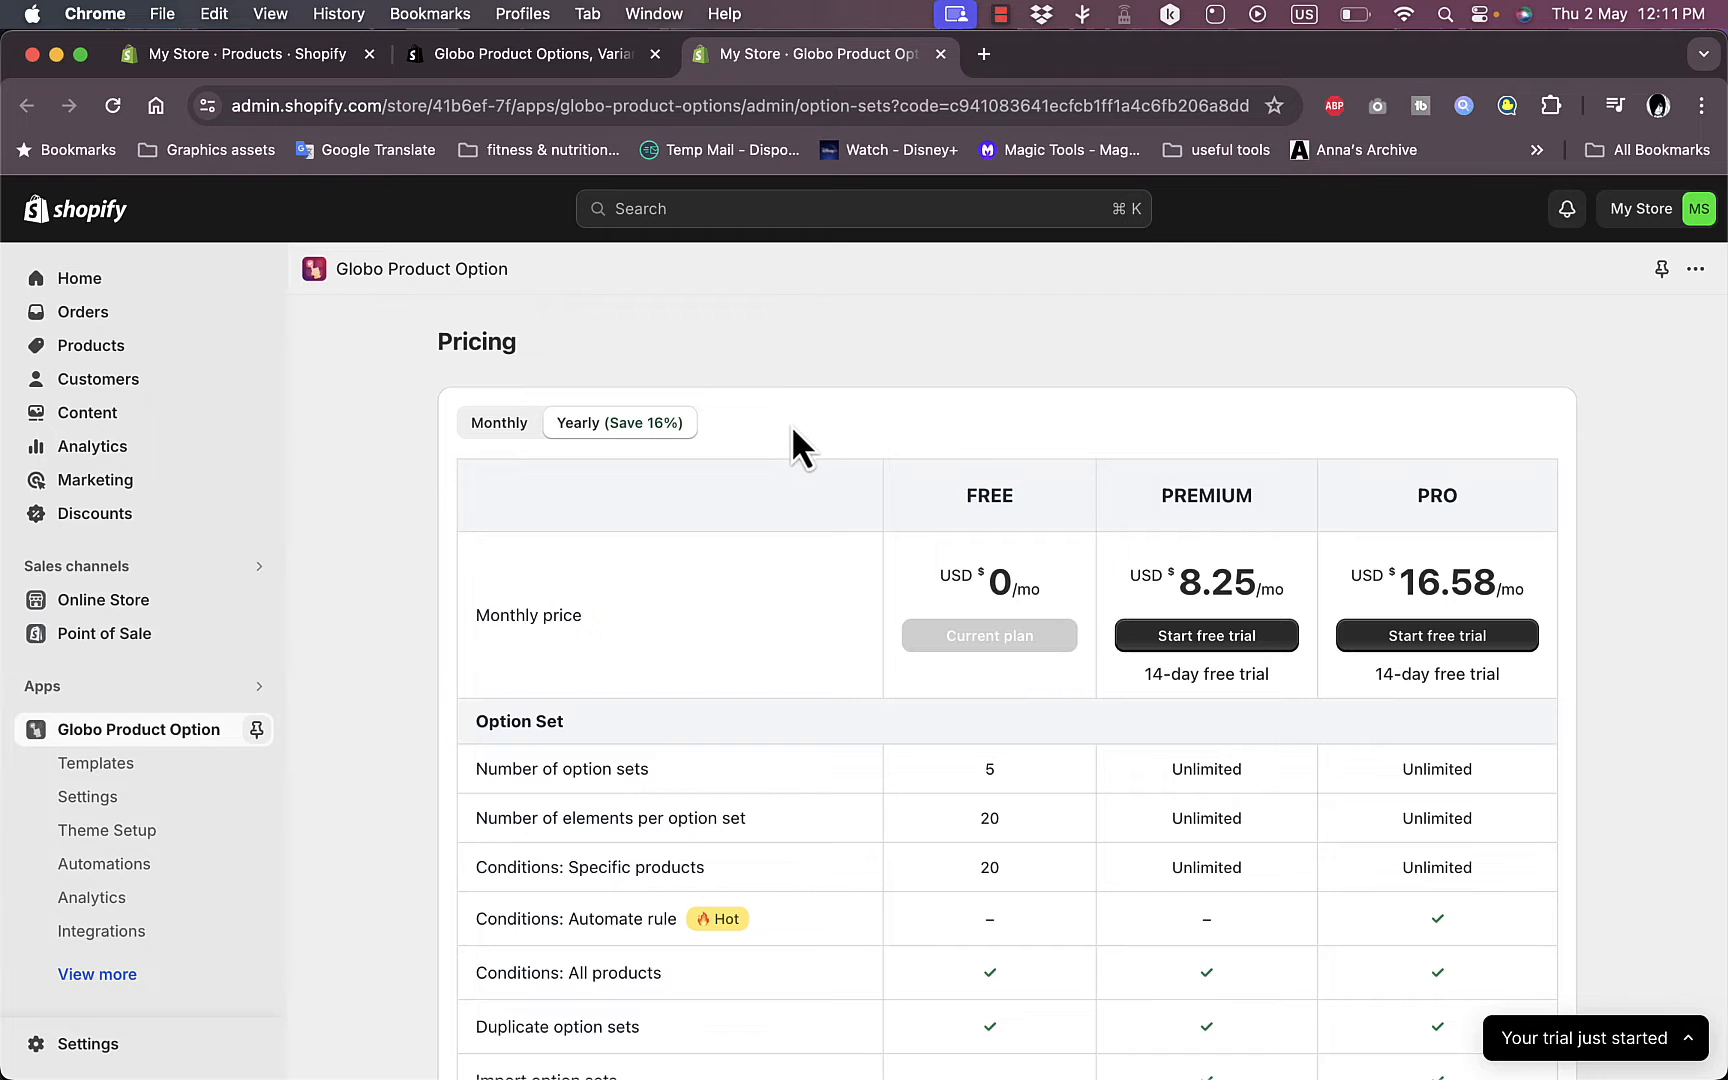
# Step: Compare the Free, Premium and Pro plan features, dismiss the support chat pop-up and continue with the Free plan
pyautogui.scroll(-2, 803, 440)
pyautogui.scroll(2, 803, 440)
pyautogui.scroll(-10, 1021, 645)
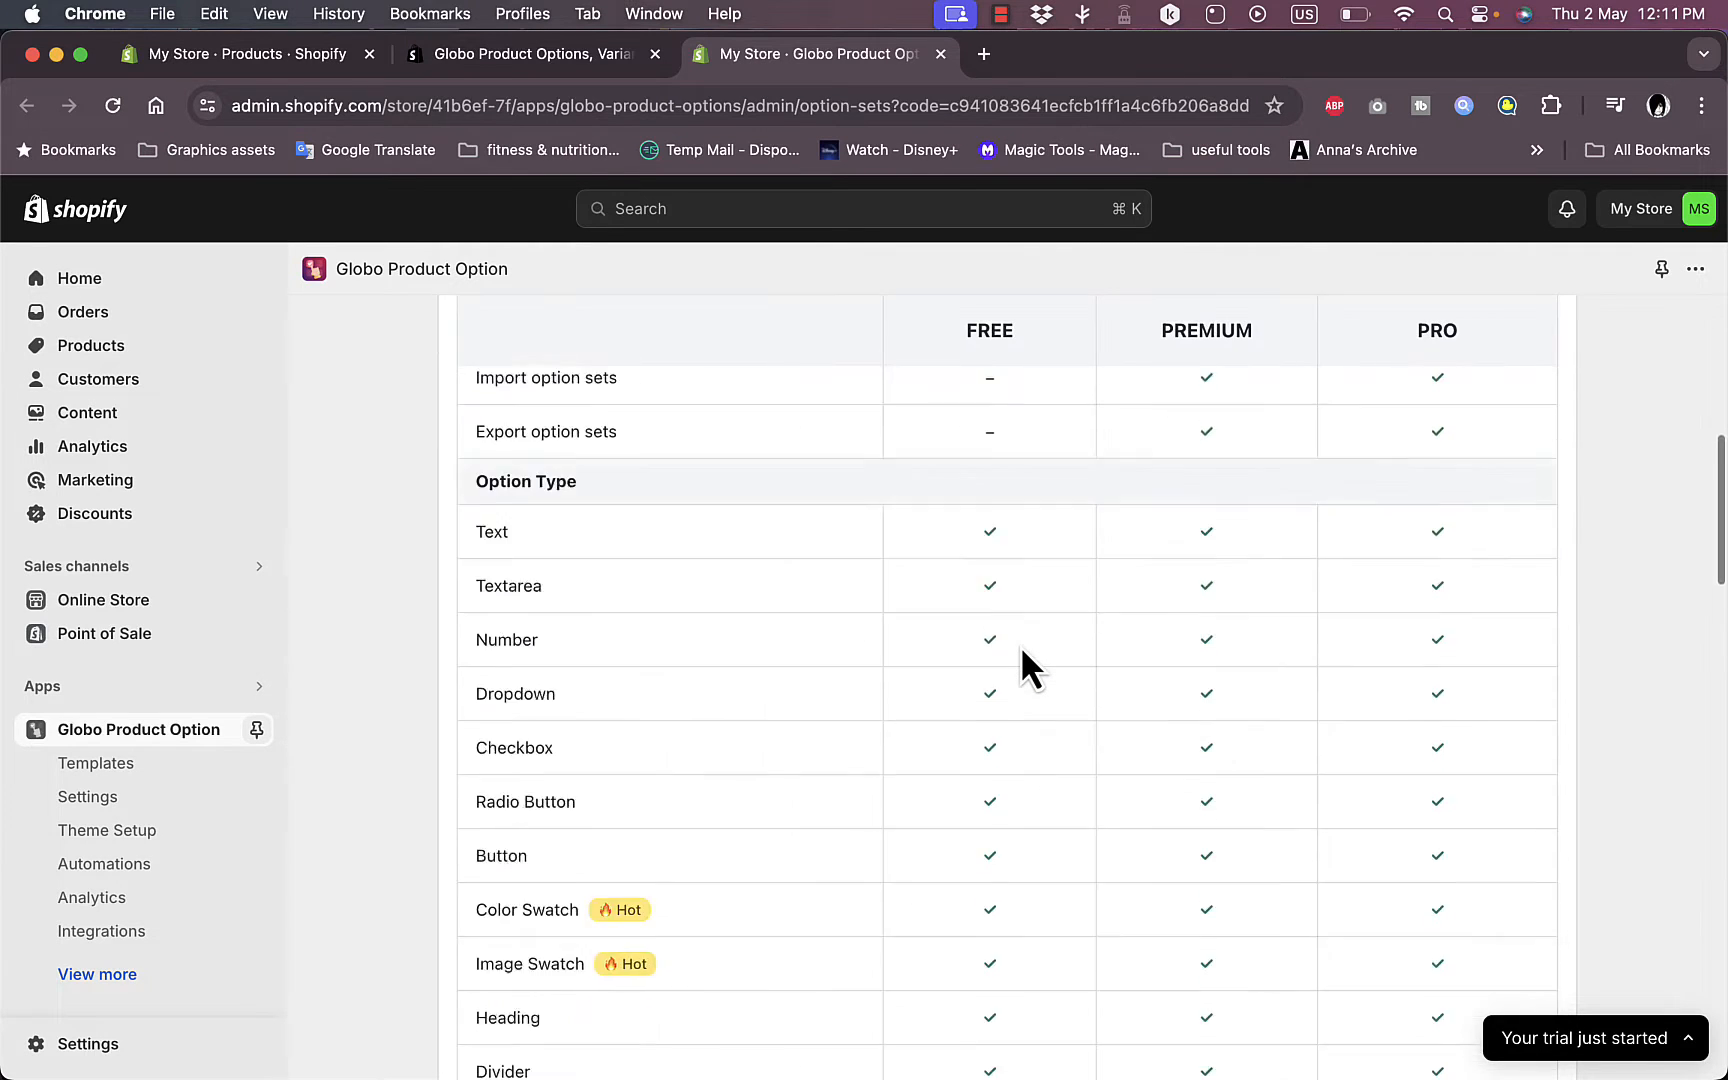
pyautogui.scroll(-15, 1022, 650)
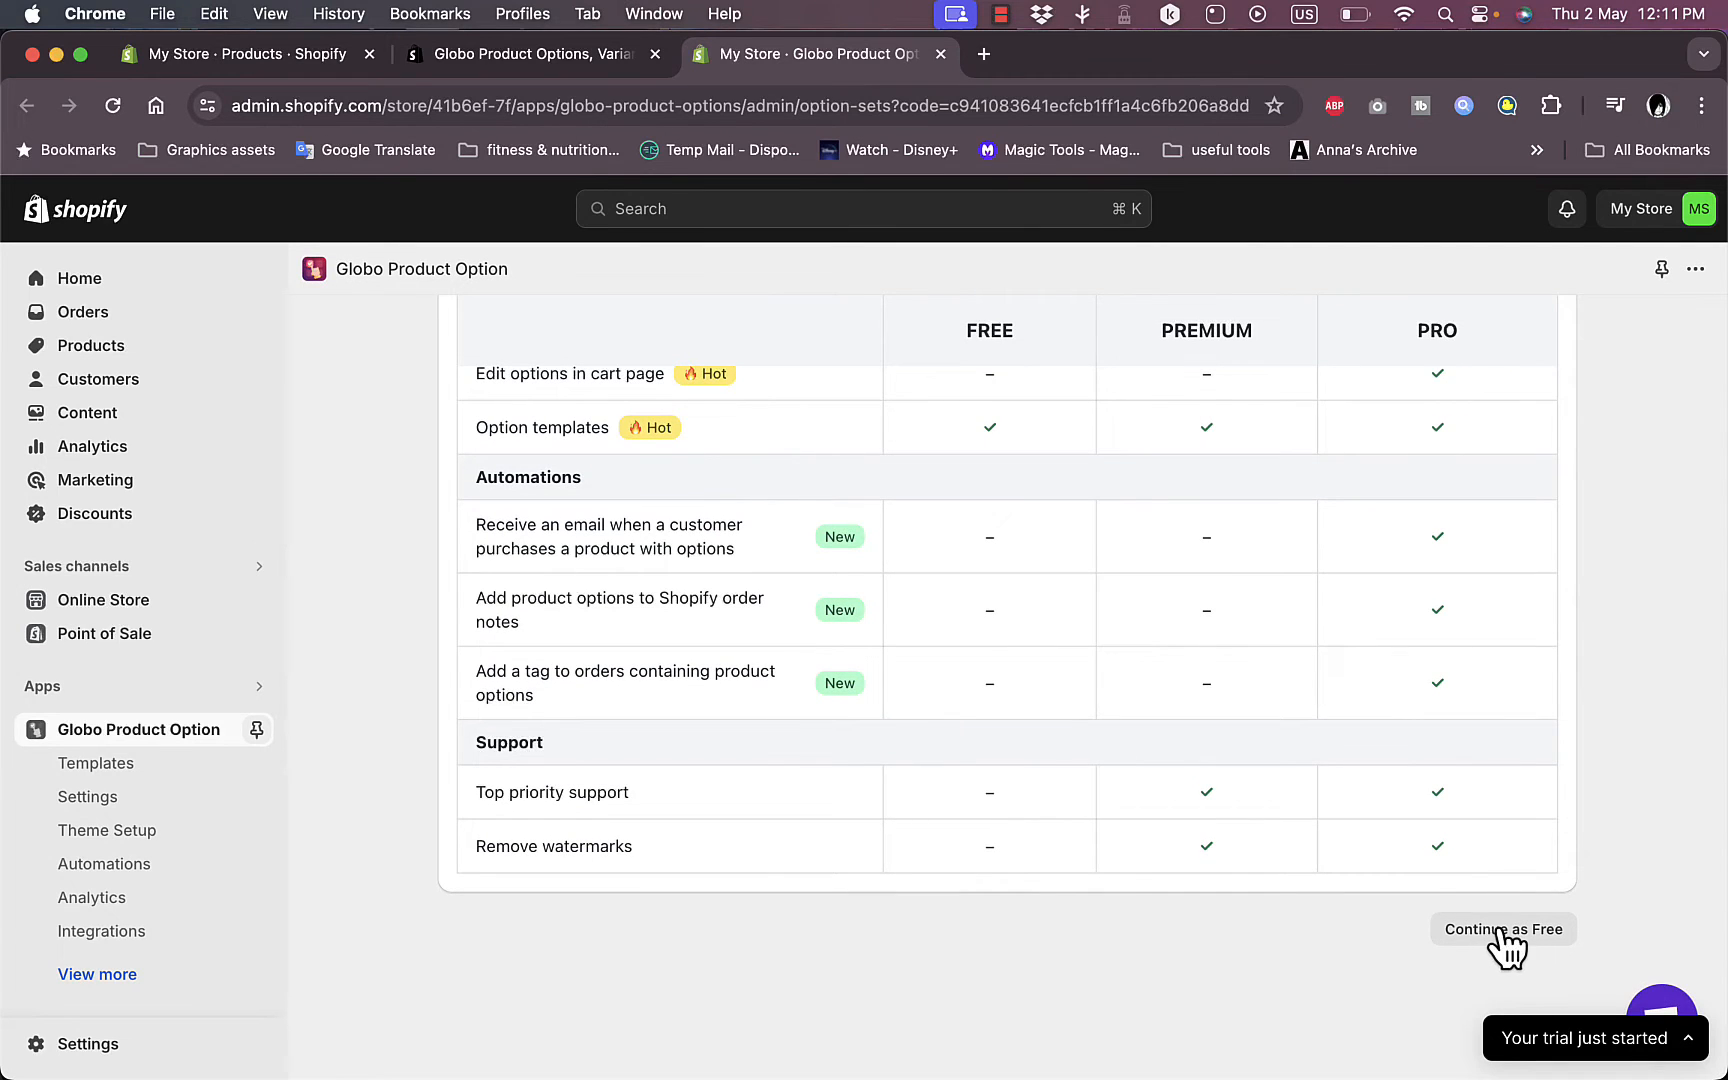
pyautogui.scroll(3, 1207, 510)
pyautogui.scroll(15, 1207, 510)
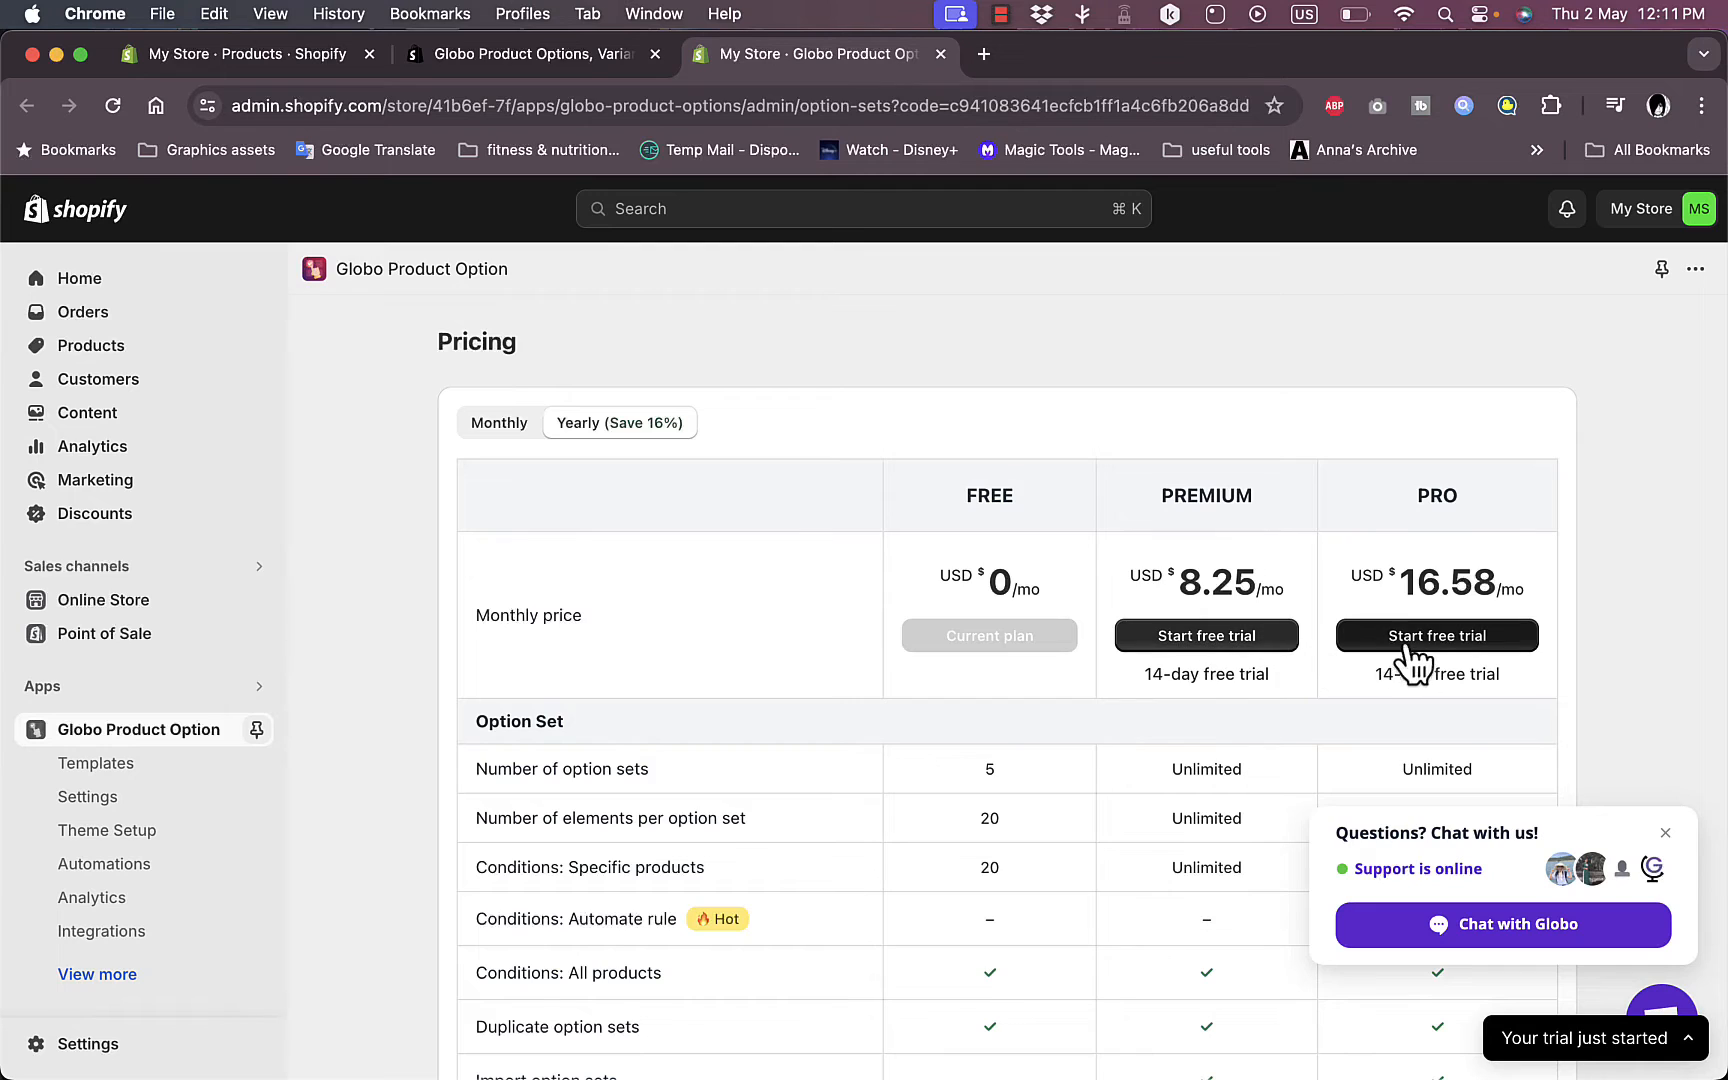
pyautogui.scroll(-15, 1419, 667)
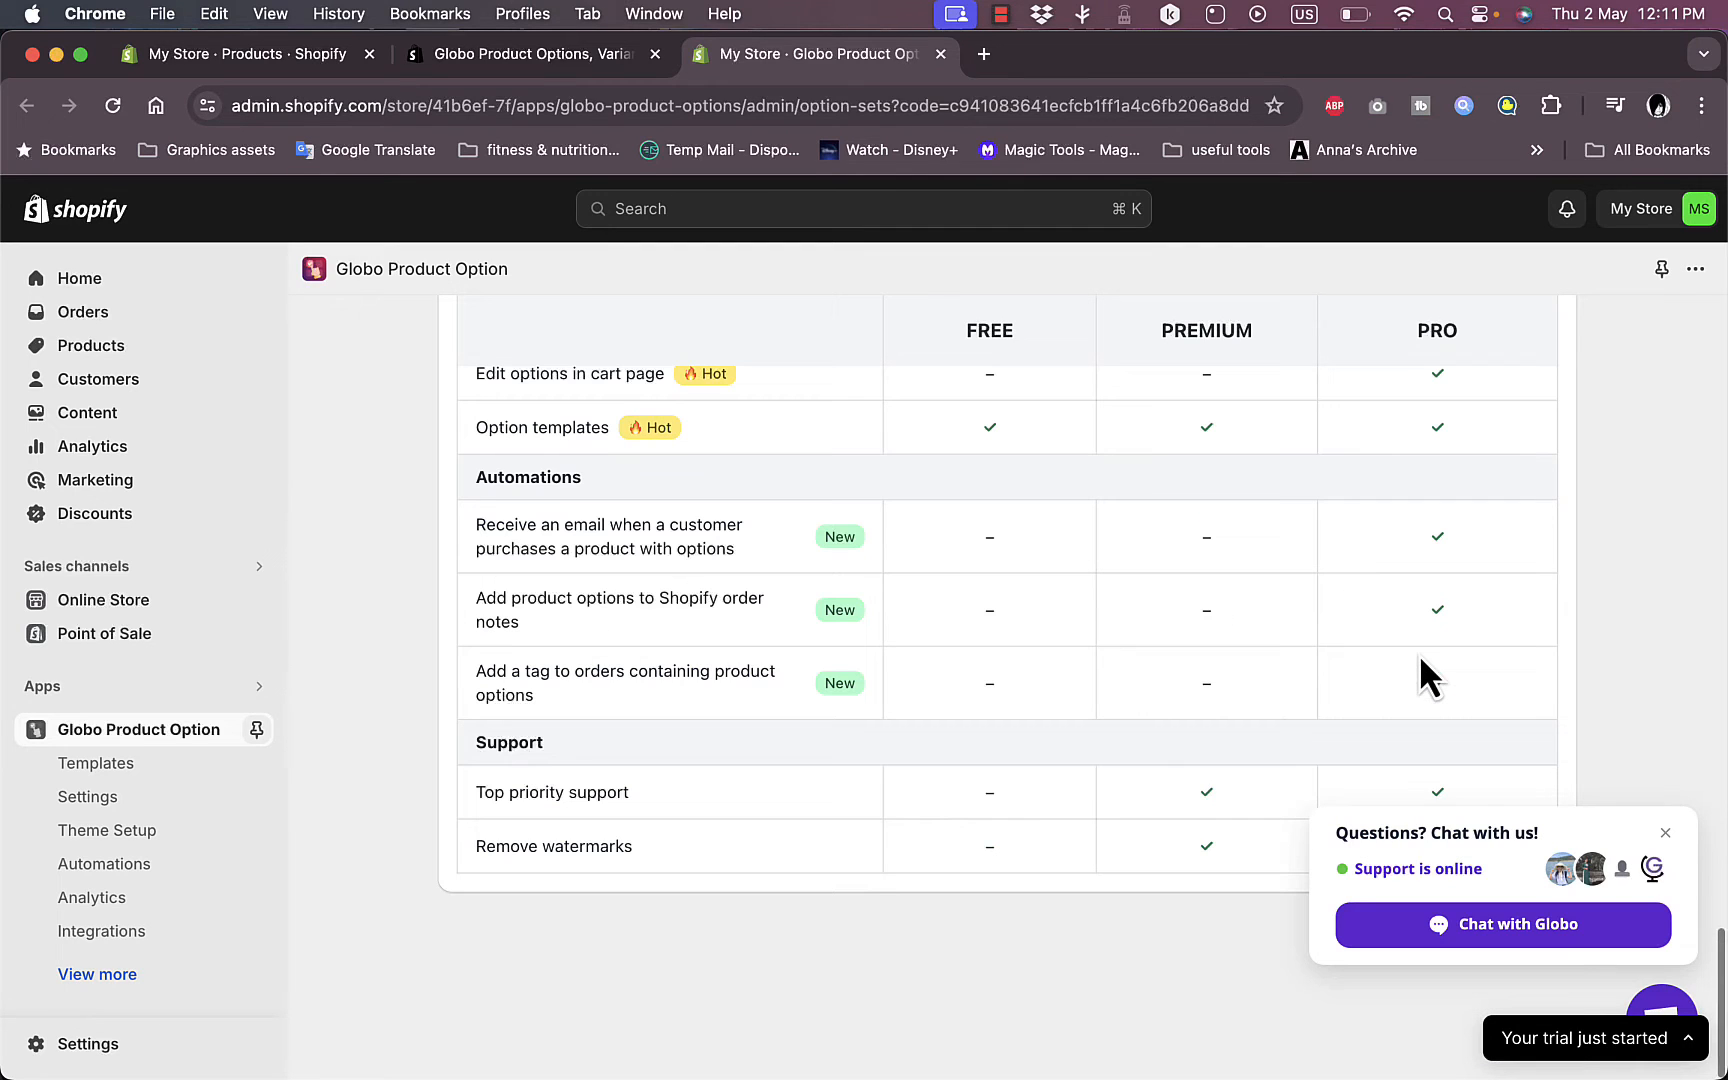
pyautogui.click(1665, 833)
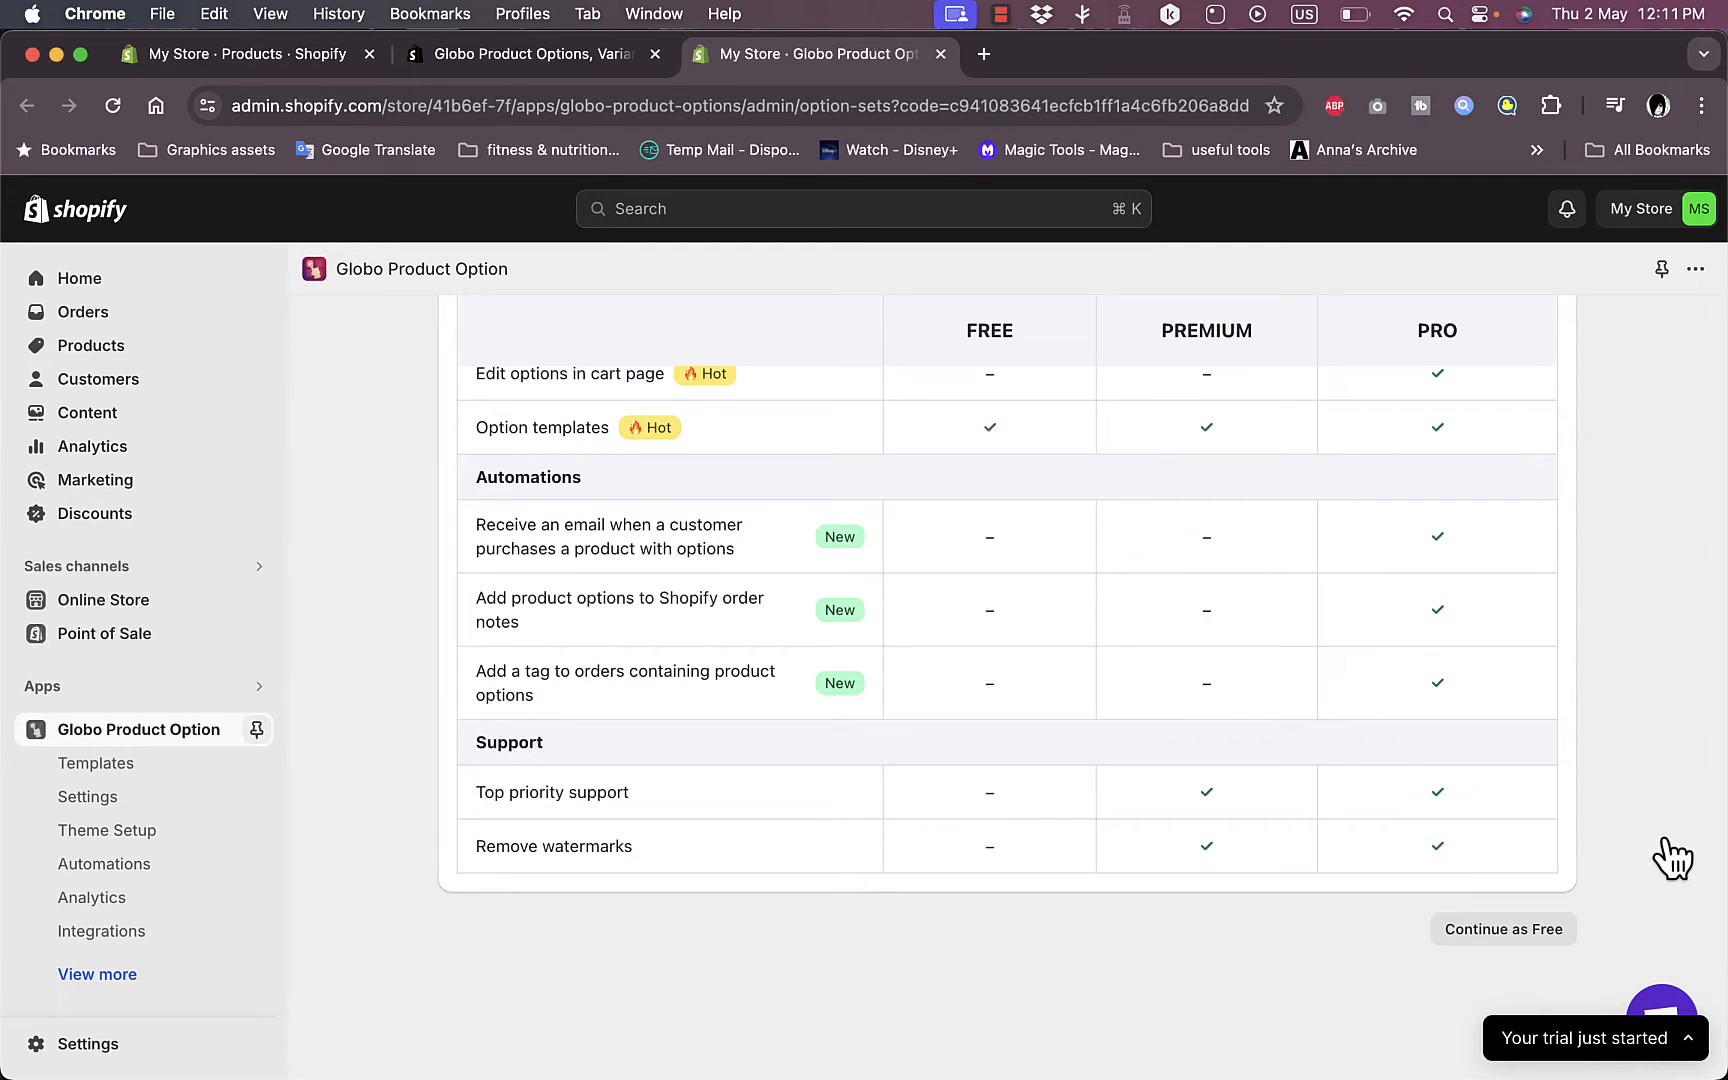
pyautogui.click(1503, 938)
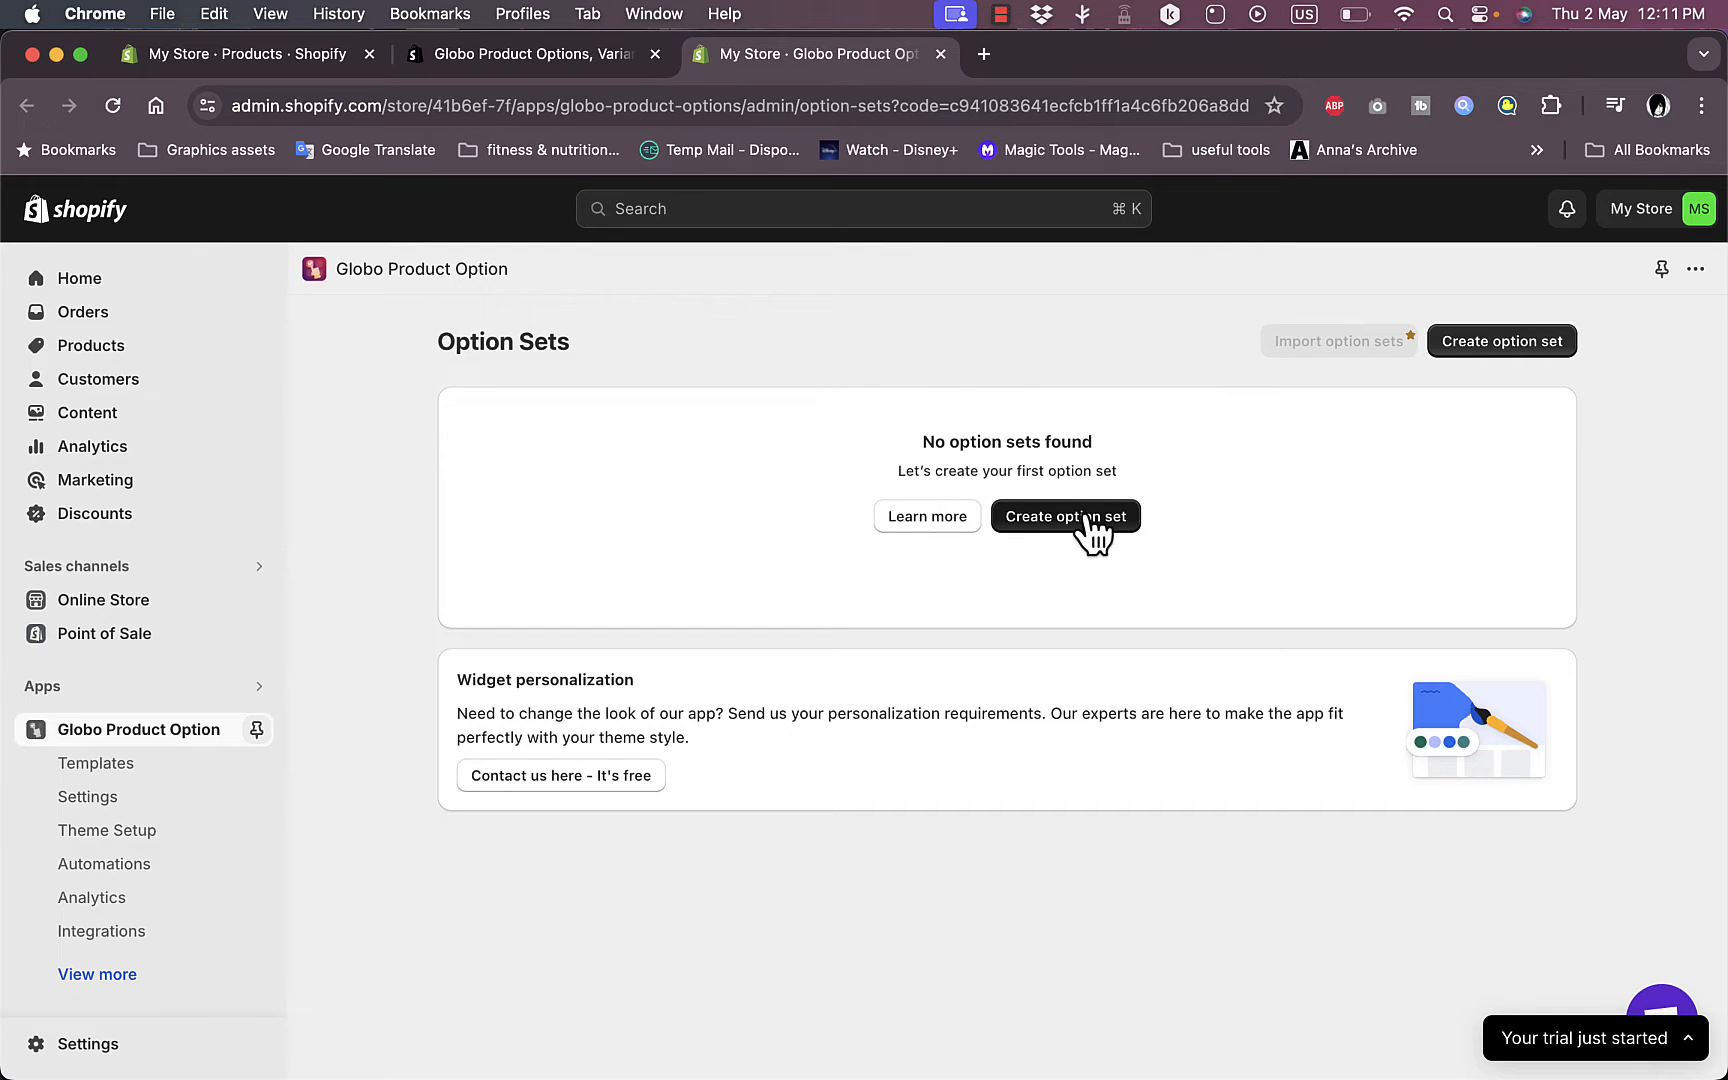
# Step: Browse Globo Product Option's pre-designed option templates and open the demo of the Glasses template
pyautogui.click(116, 770)
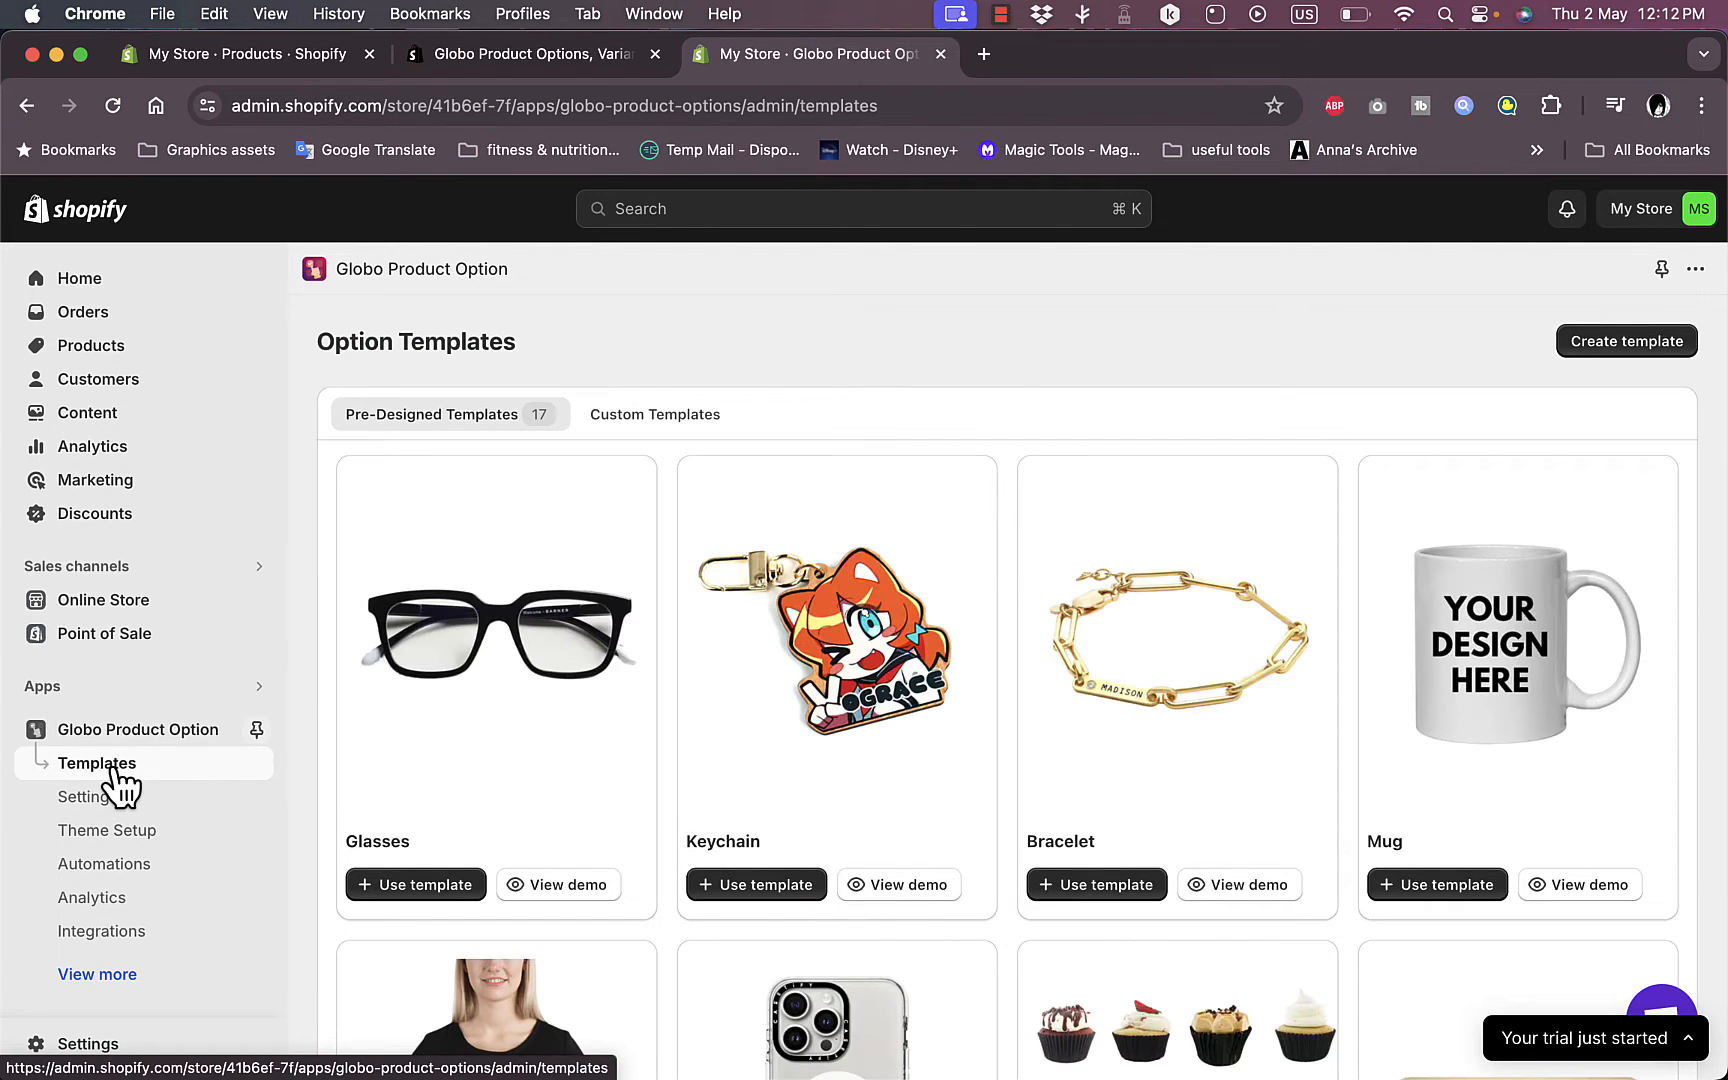
pyautogui.scroll(-3, 760, 576)
pyautogui.scroll(-5, 760, 580)
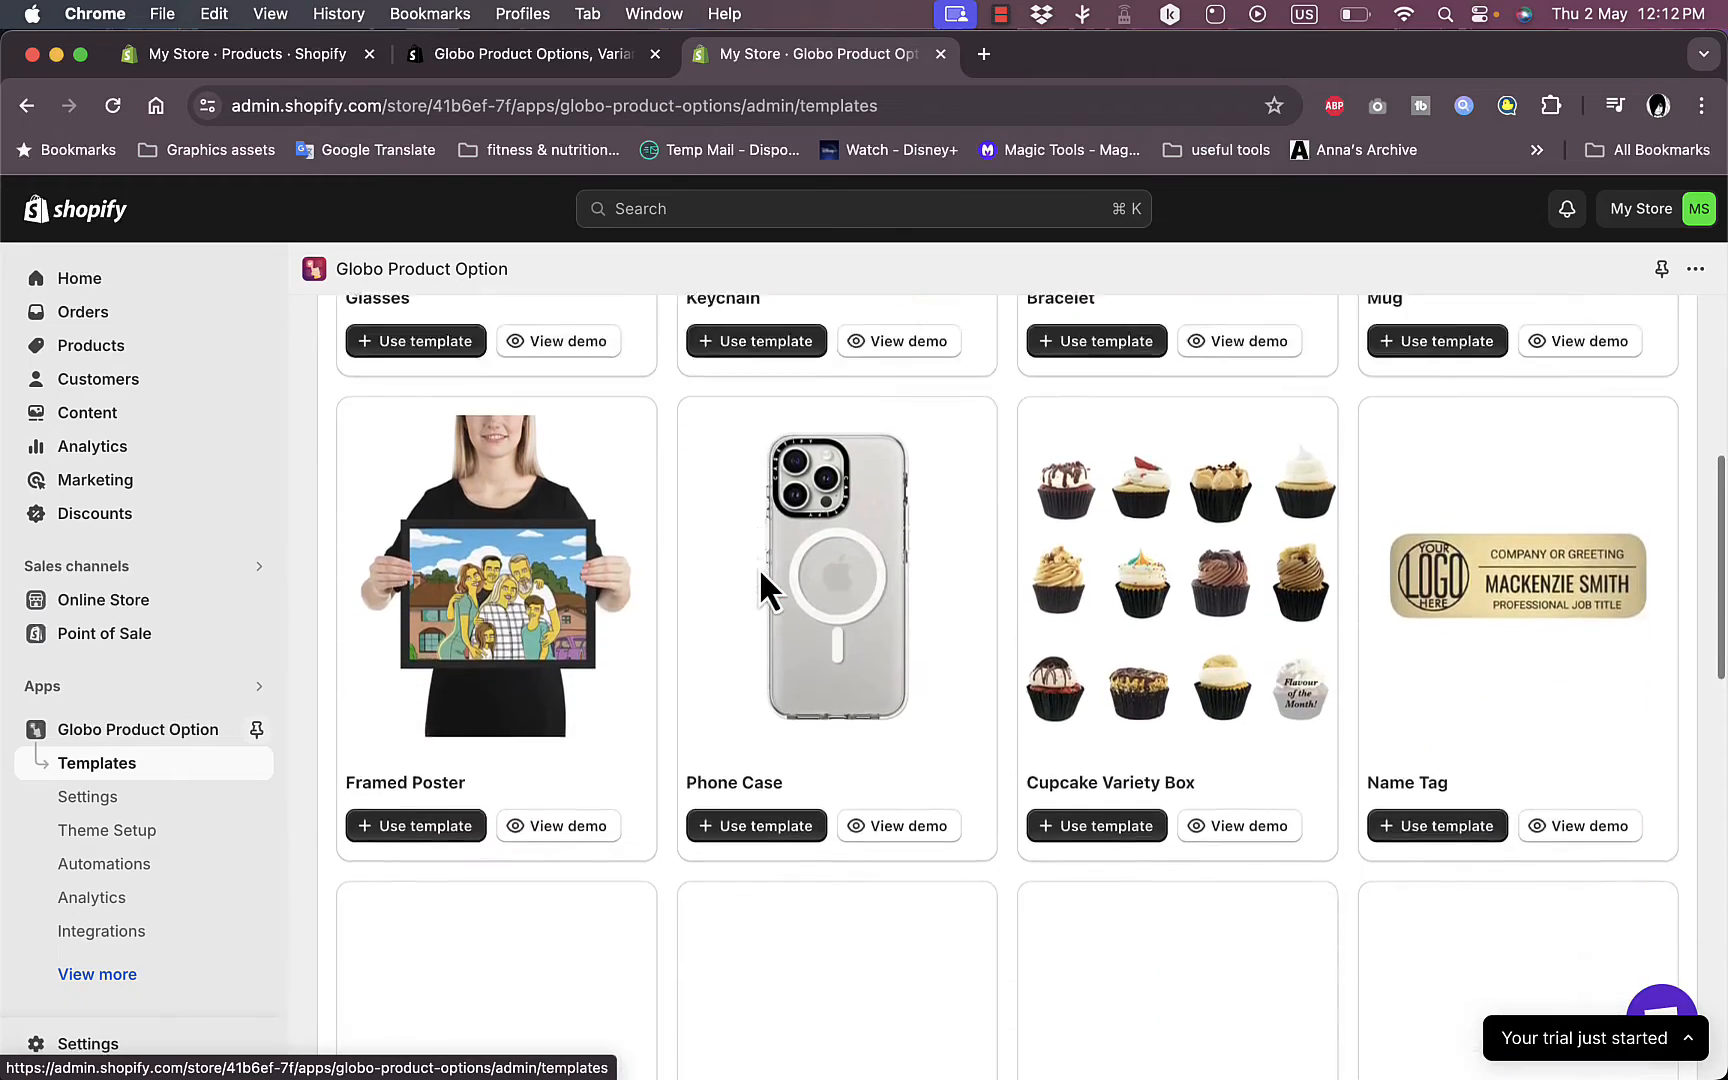
pyautogui.scroll(2, 760, 580)
pyautogui.scroll(5, 760, 575)
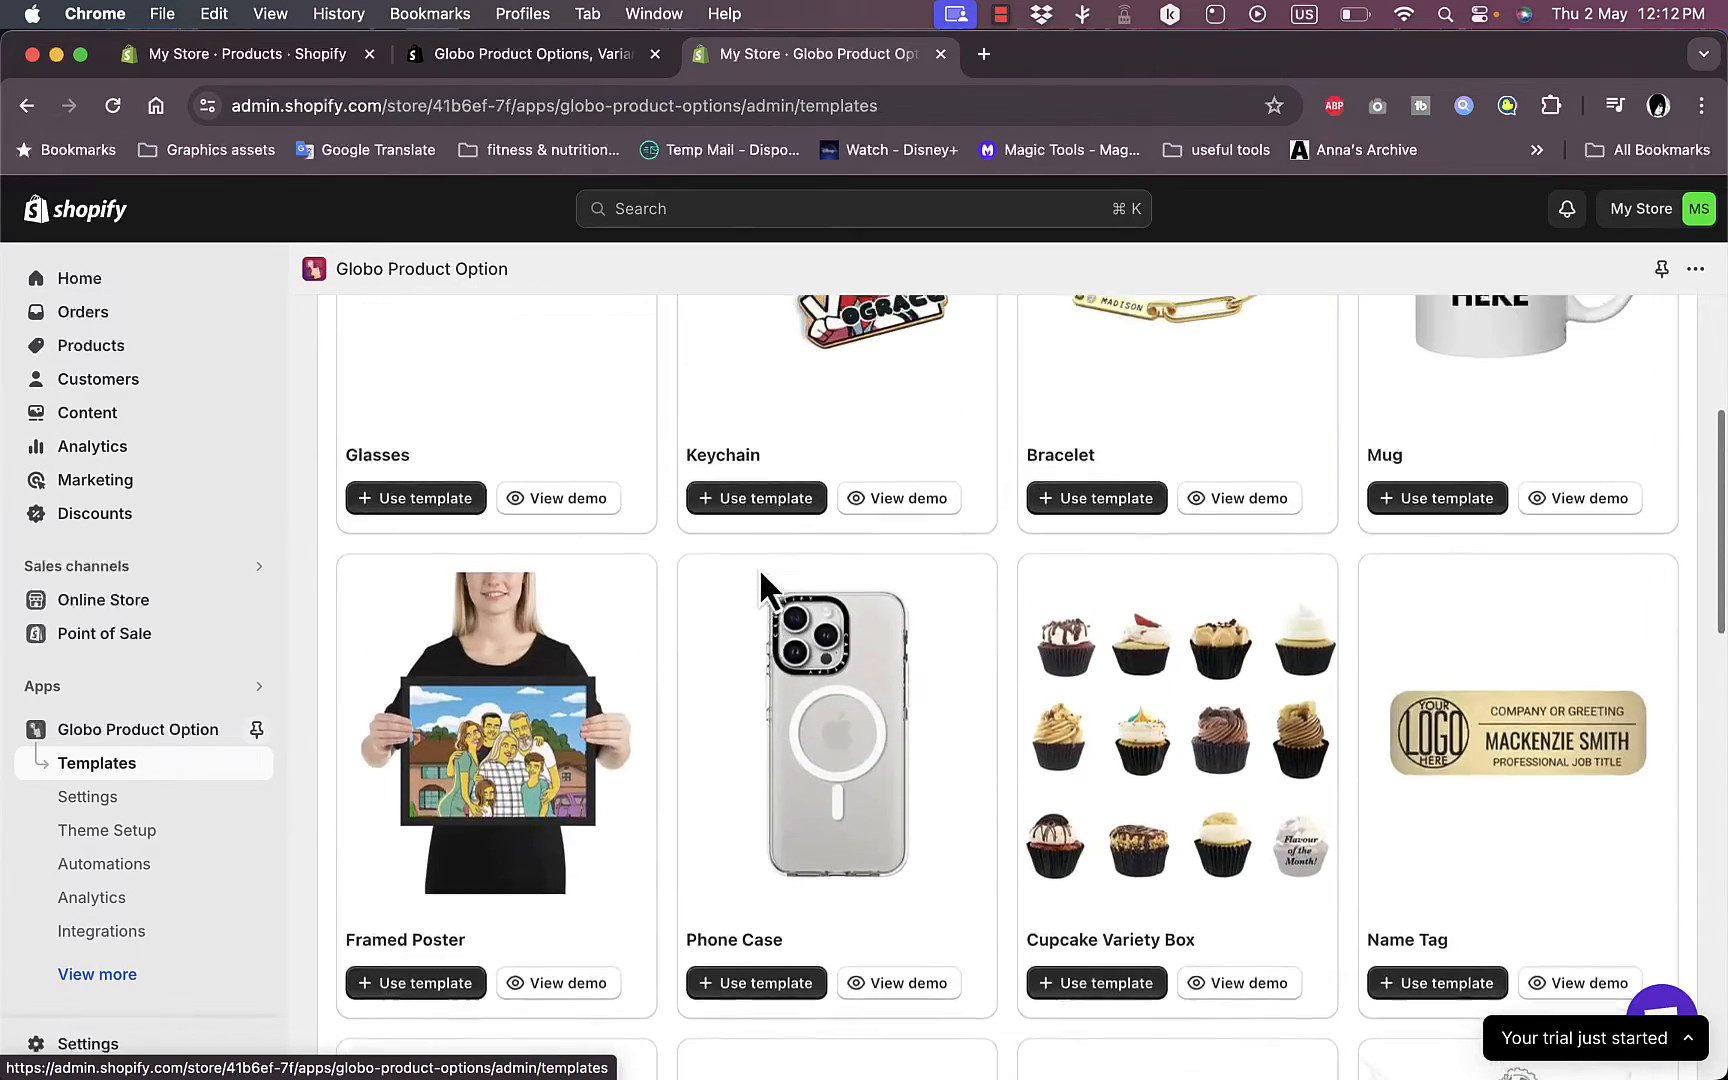
pyautogui.scroll(-9, 760, 575)
pyautogui.scroll(-8, 759, 567)
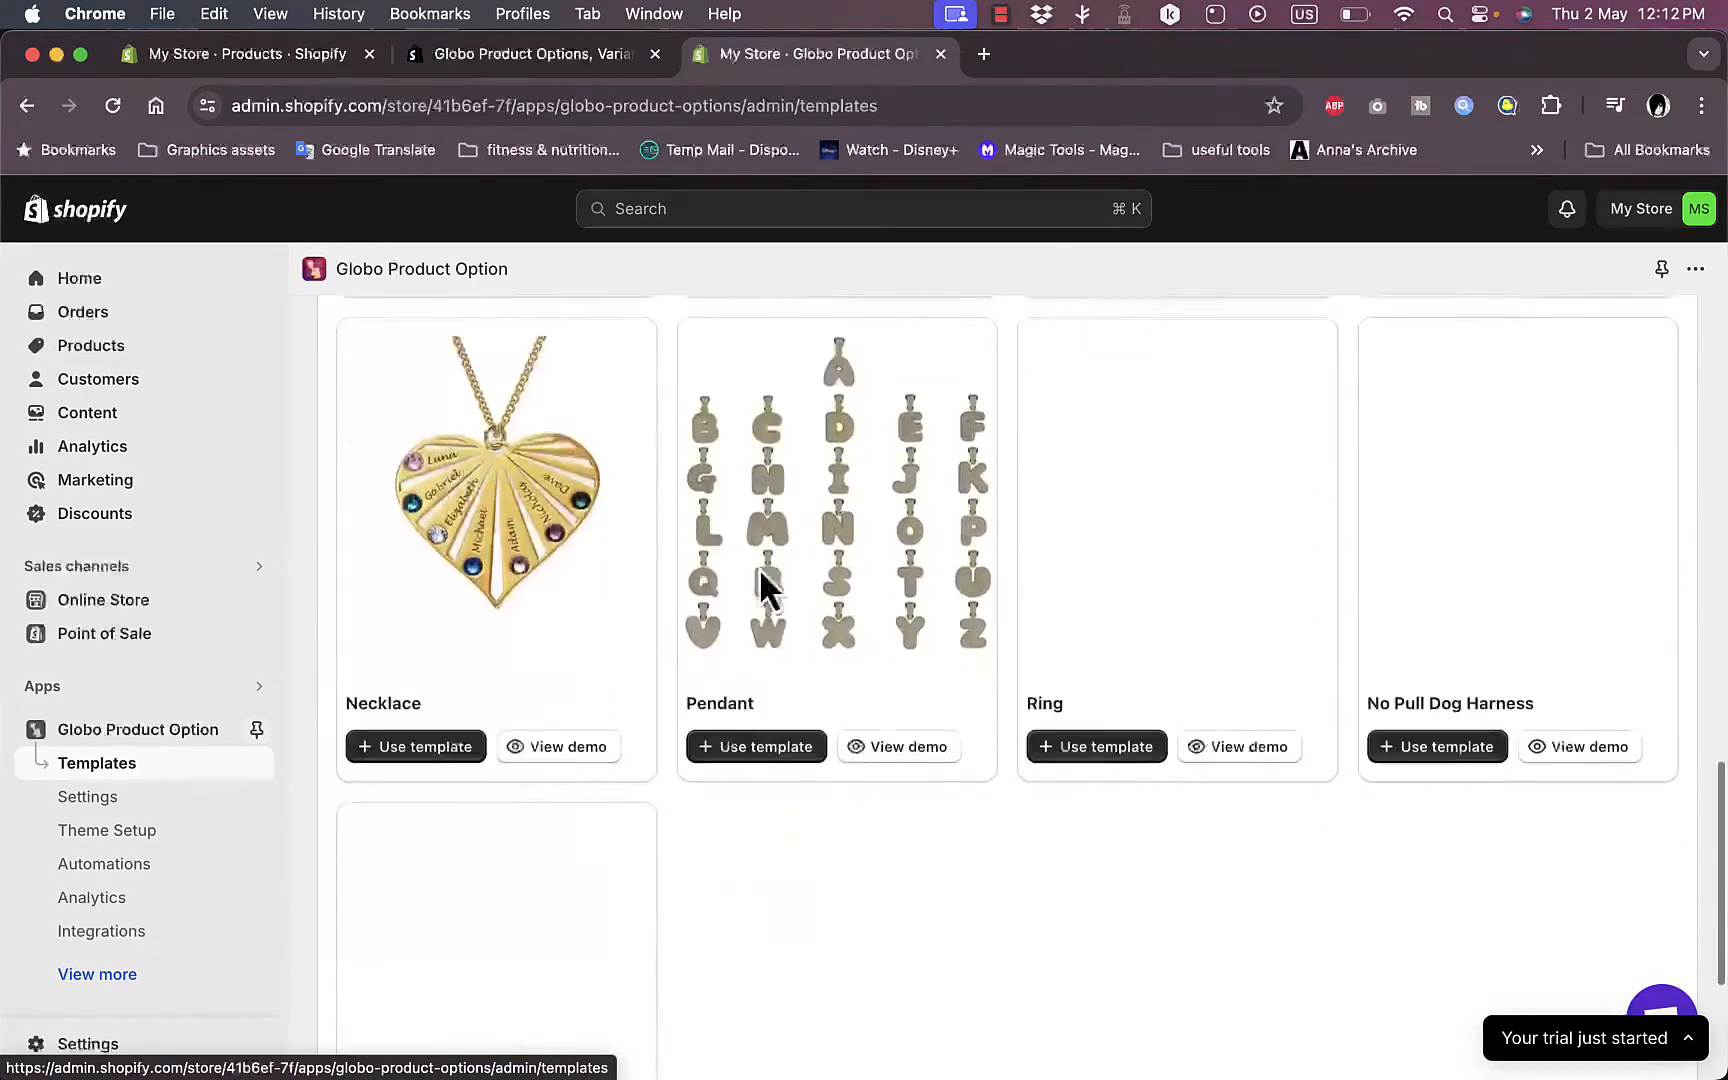
pyautogui.scroll(3, 759, 567)
pyautogui.scroll(-3, 759, 567)
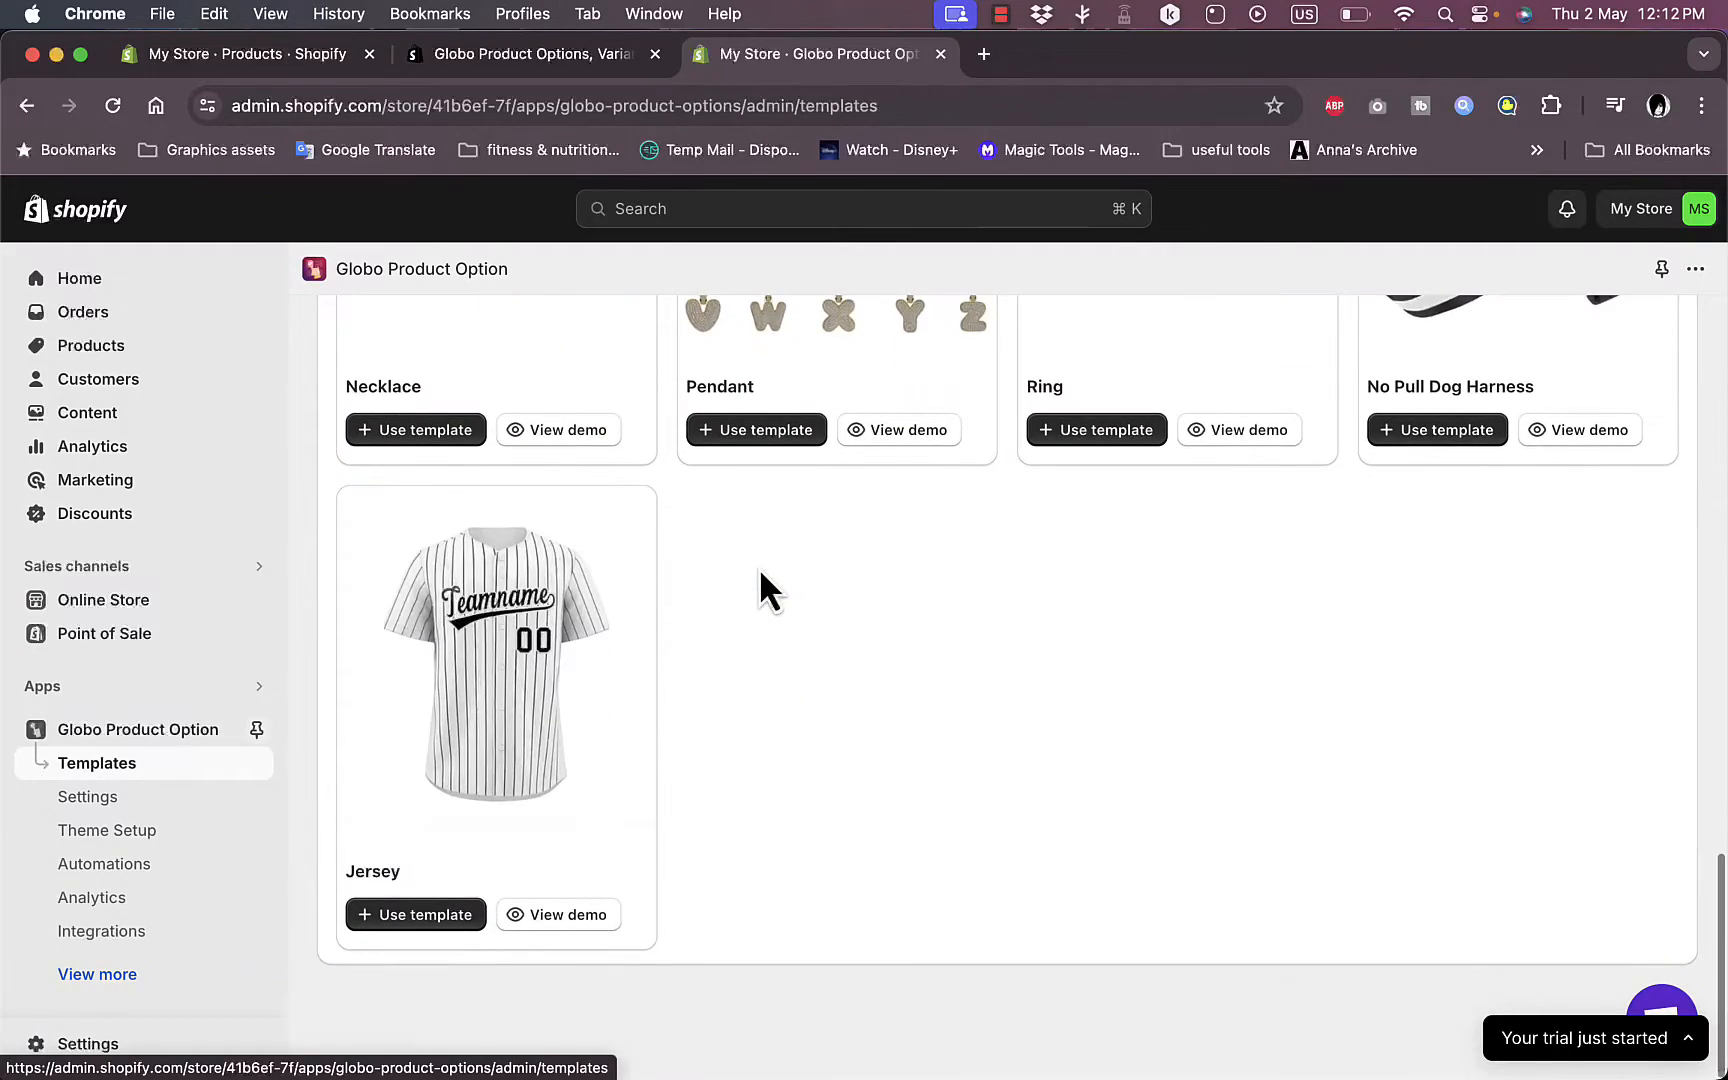
pyautogui.scroll(5, 759, 567)
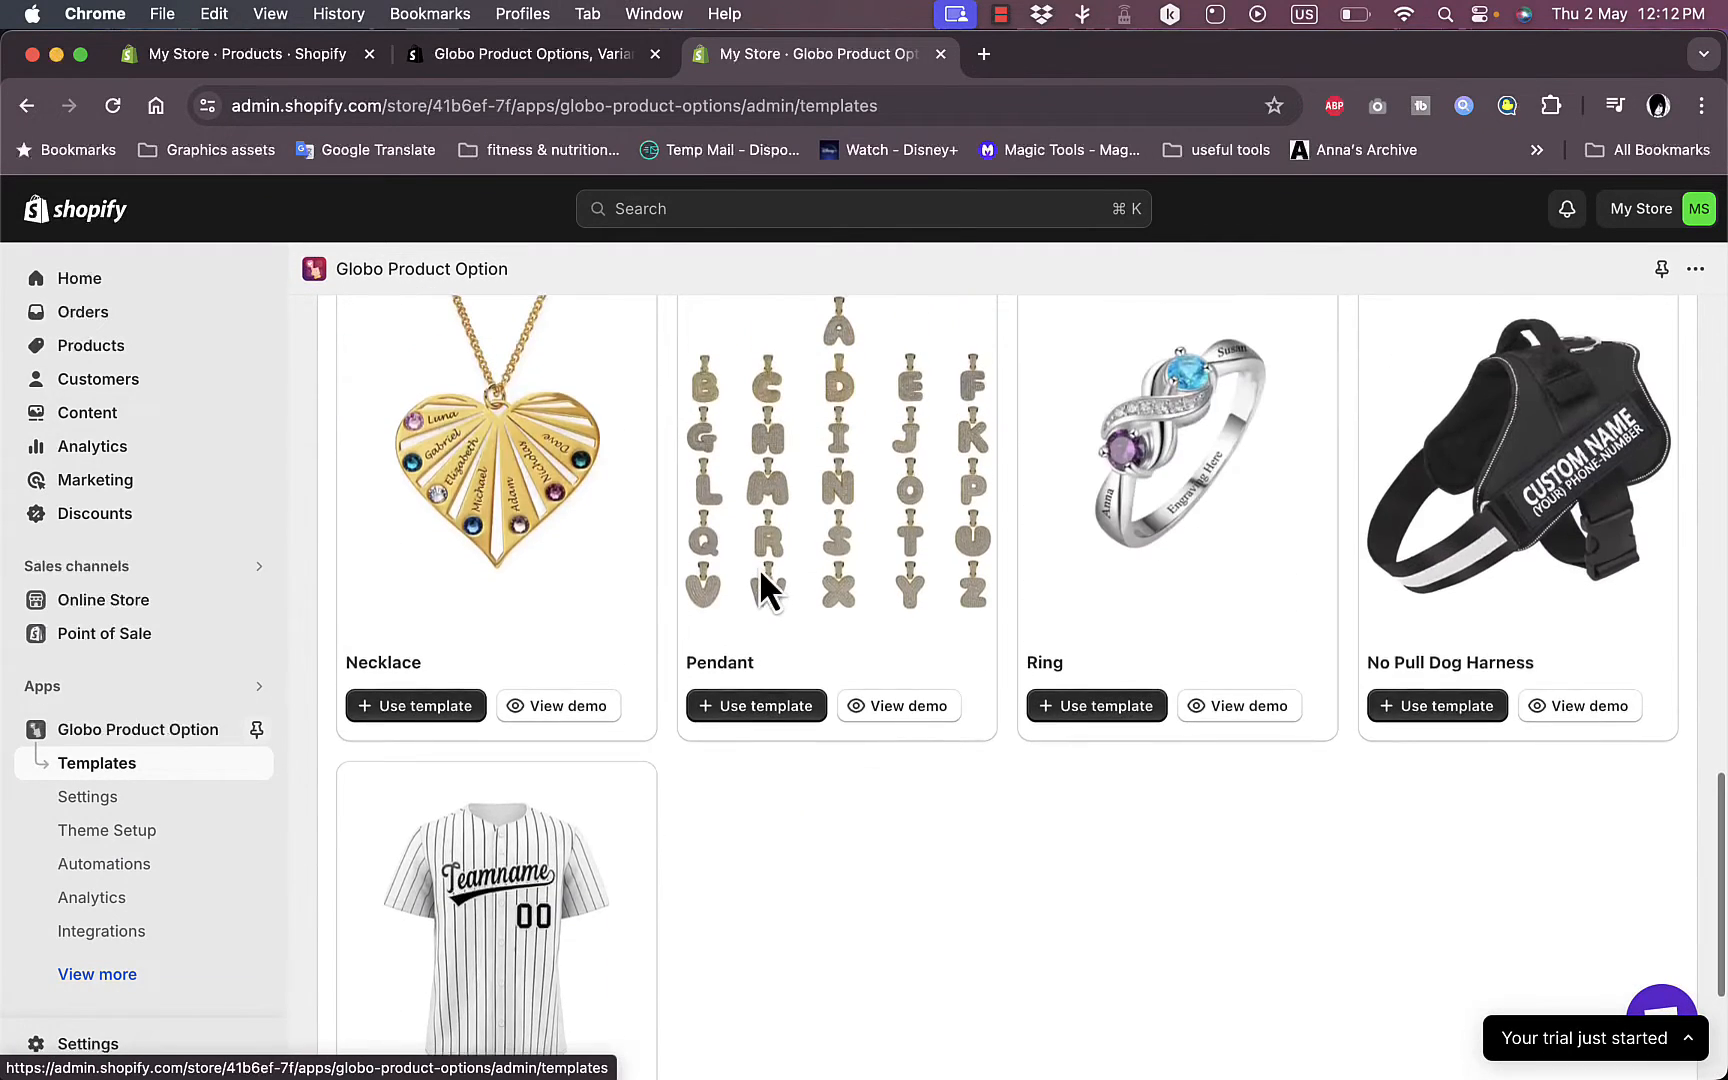
pyautogui.scroll(-1, 959, 454)
pyautogui.scroll(5, 959, 454)
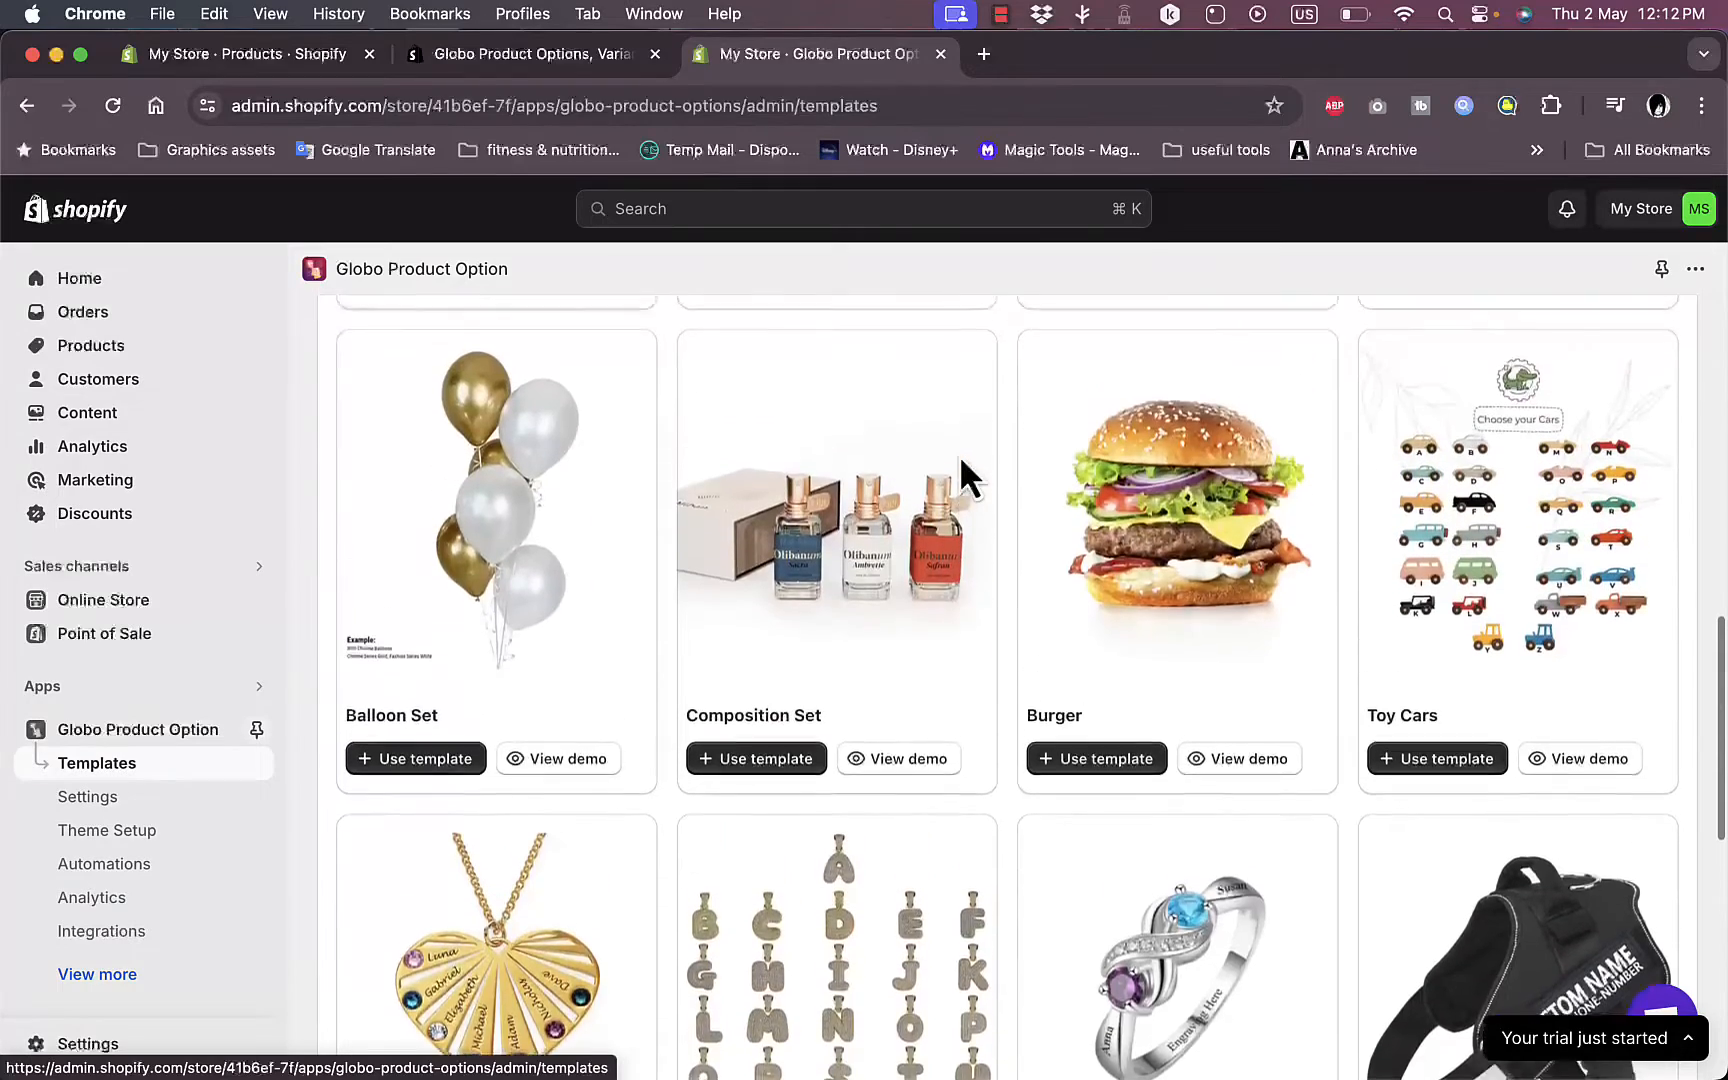
pyautogui.scroll(1, 846, 552)
pyautogui.scroll(5, 846, 552)
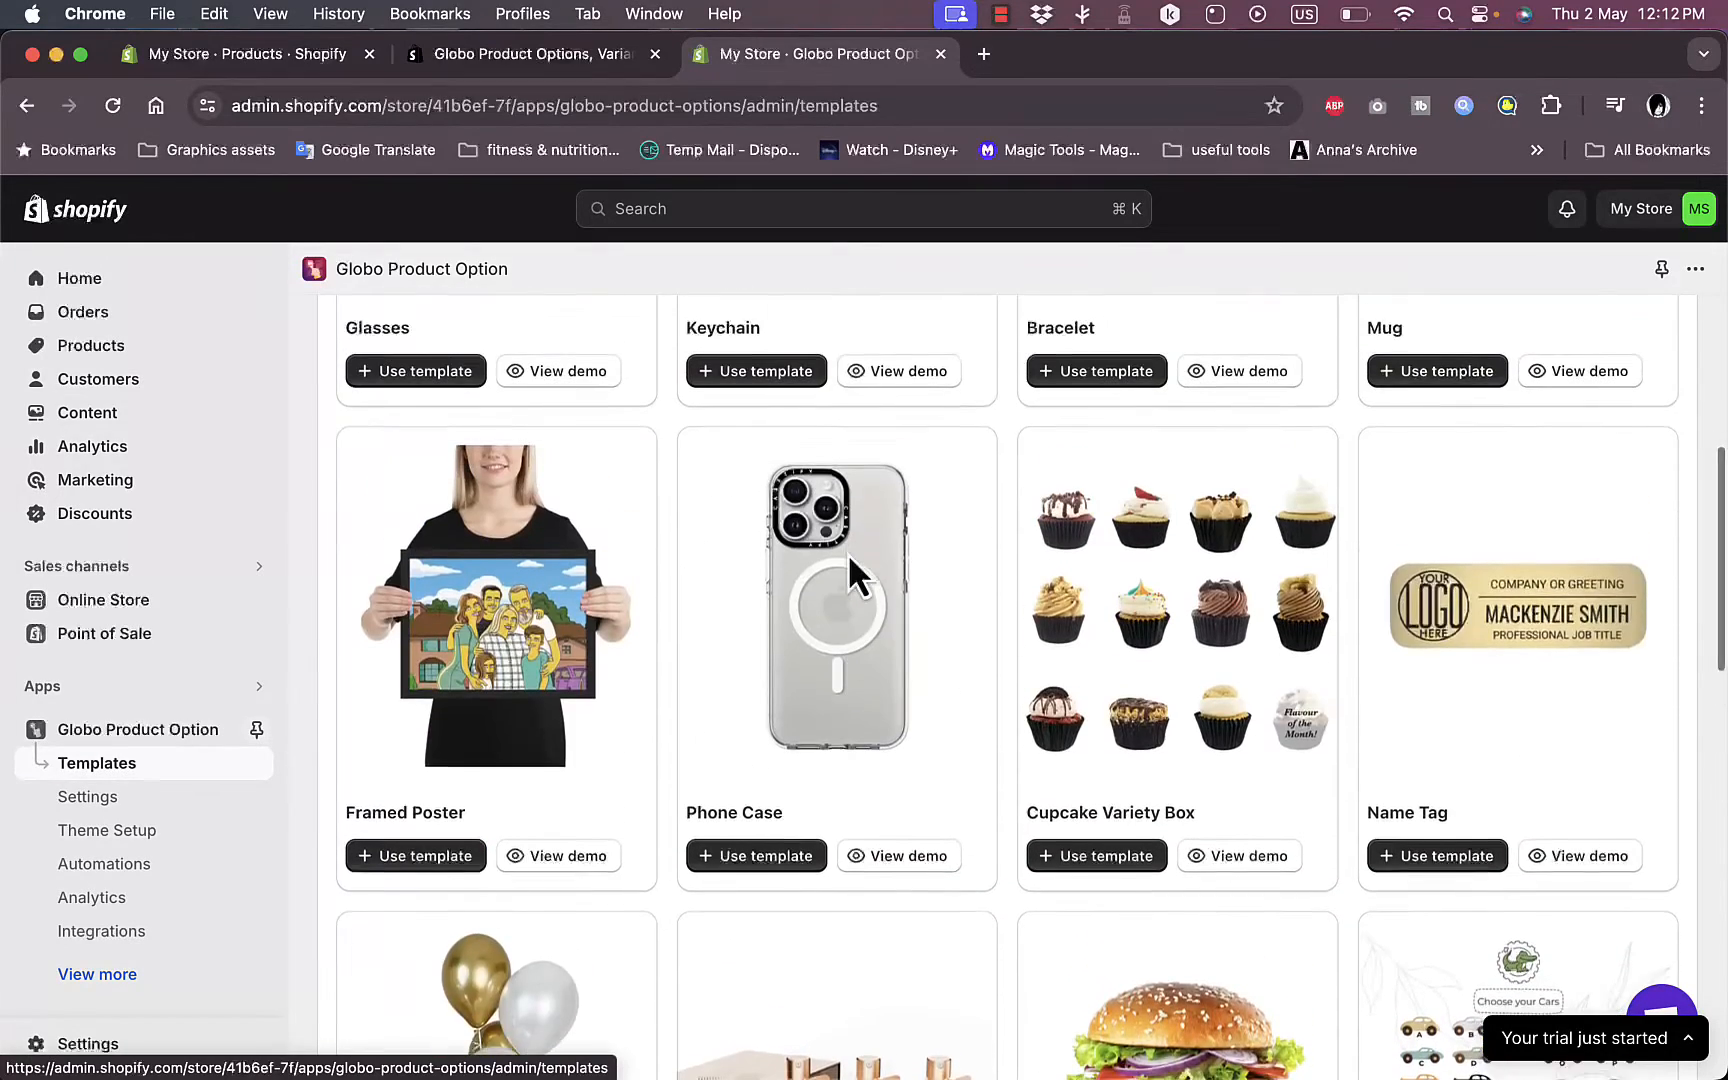
pyautogui.scroll(5, 577, 458)
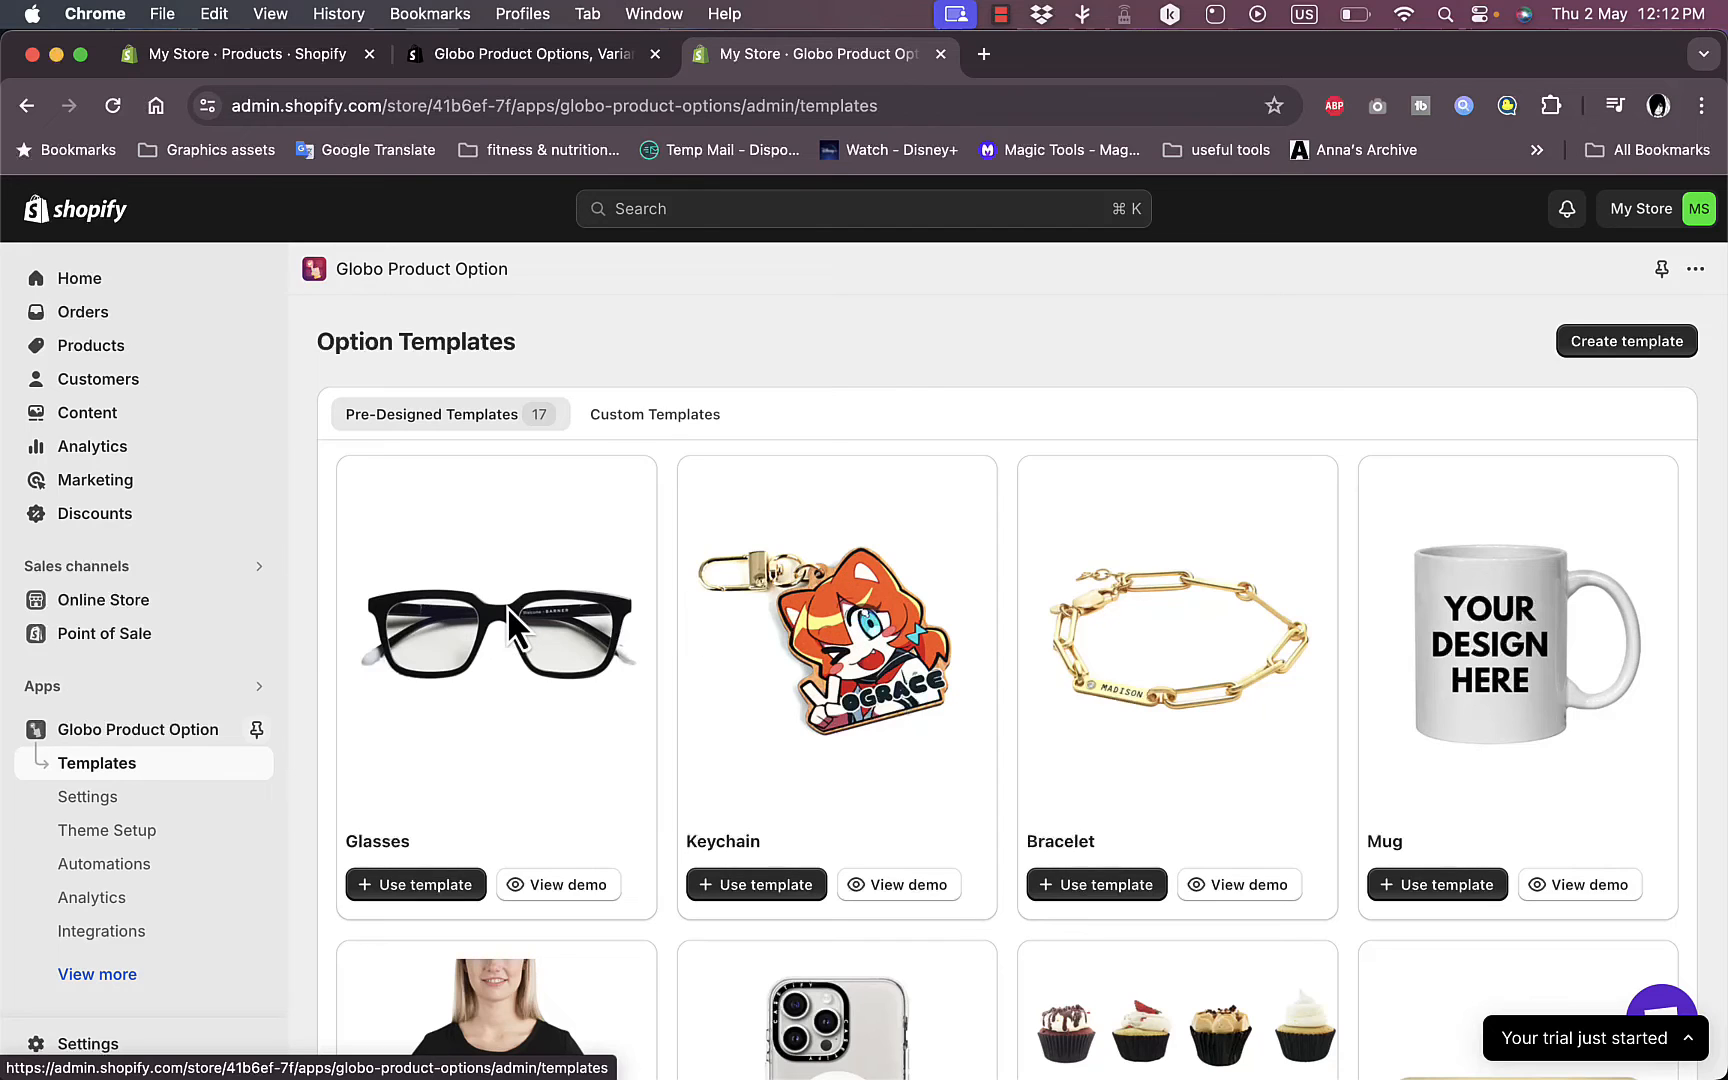
pyautogui.click(558, 893)
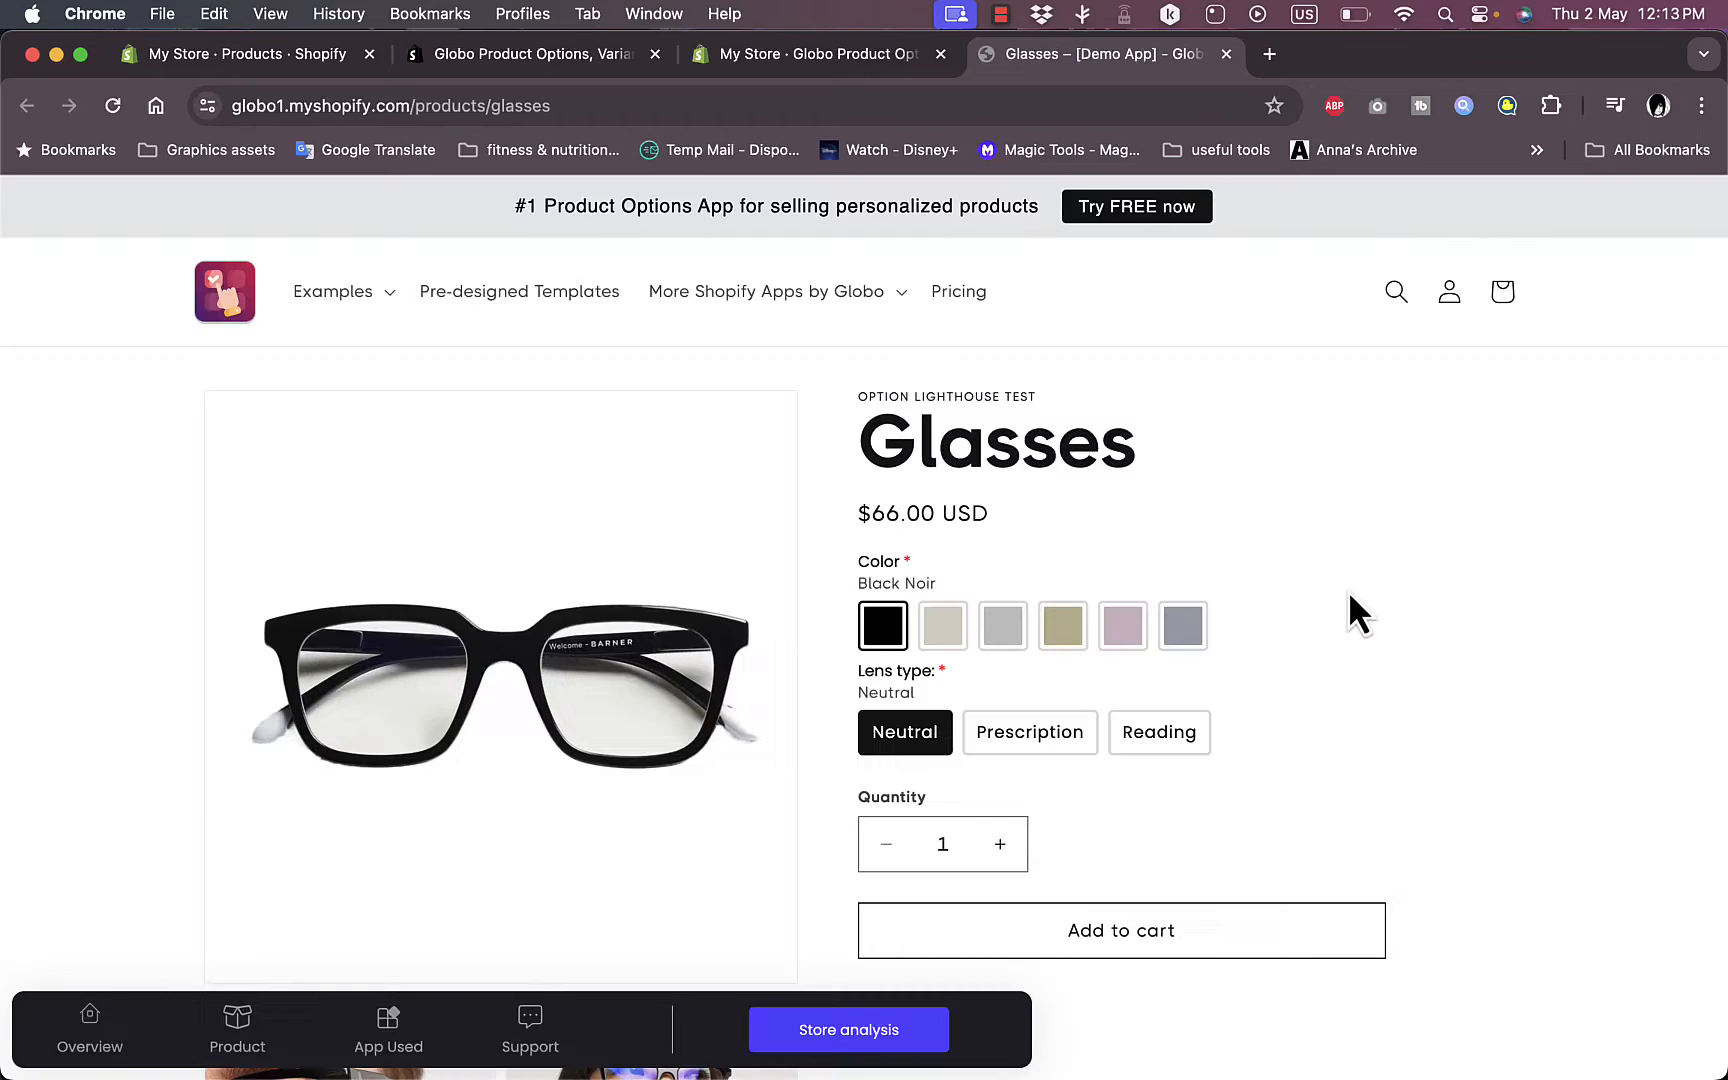
# Step: Review the Glasses demo product page with its color and lens type options, and close the demo
pyautogui.scroll(-3, 1331, 570)
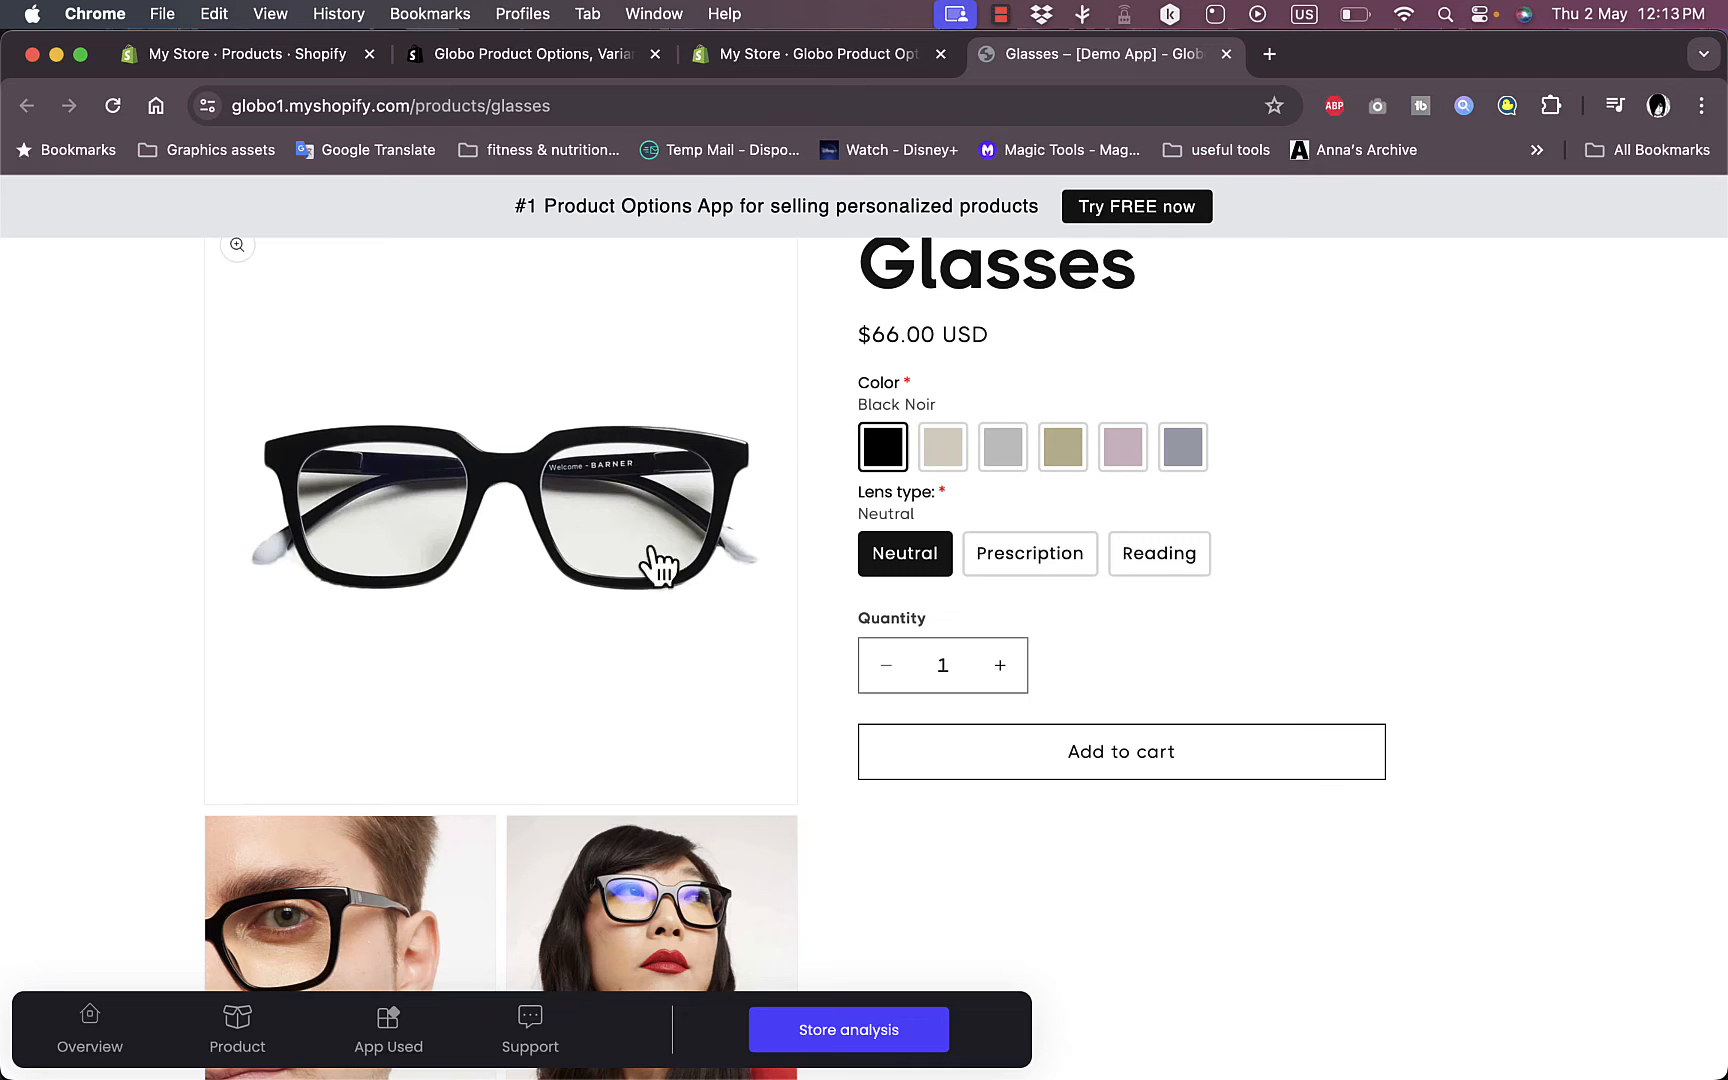
pyautogui.scroll(3, 1131, 420)
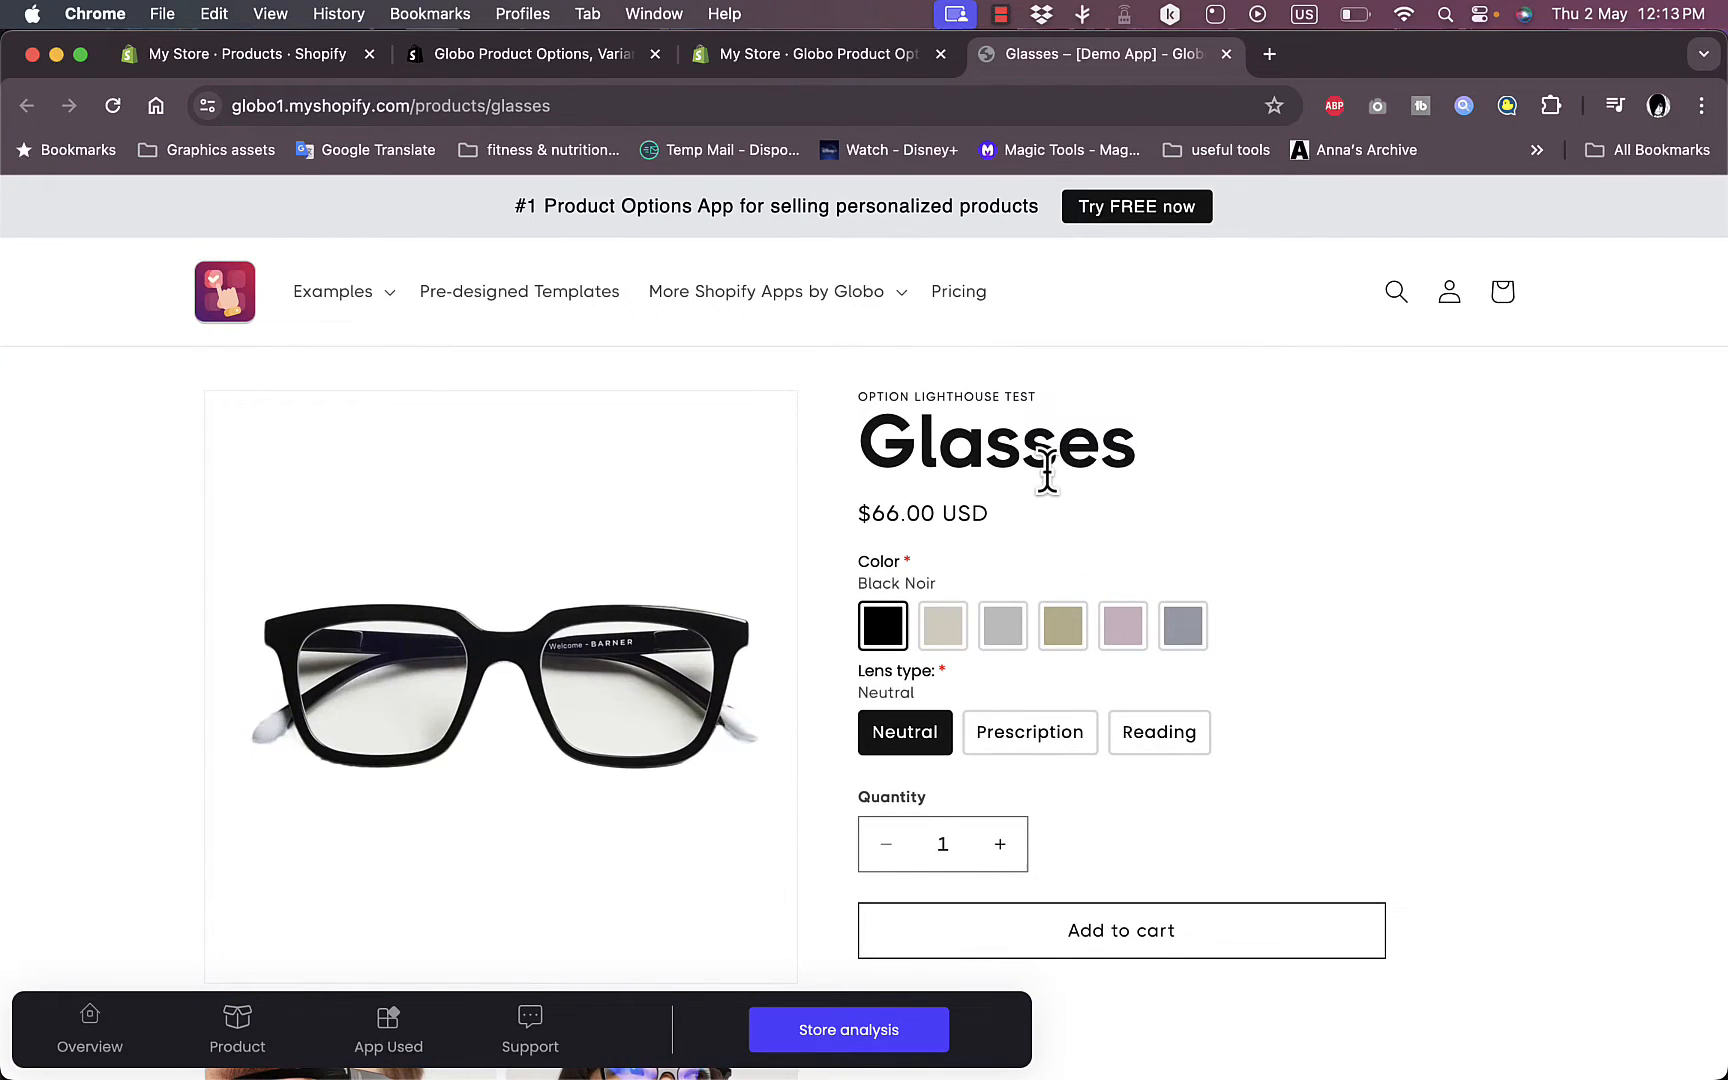
pyautogui.click(1227, 55)
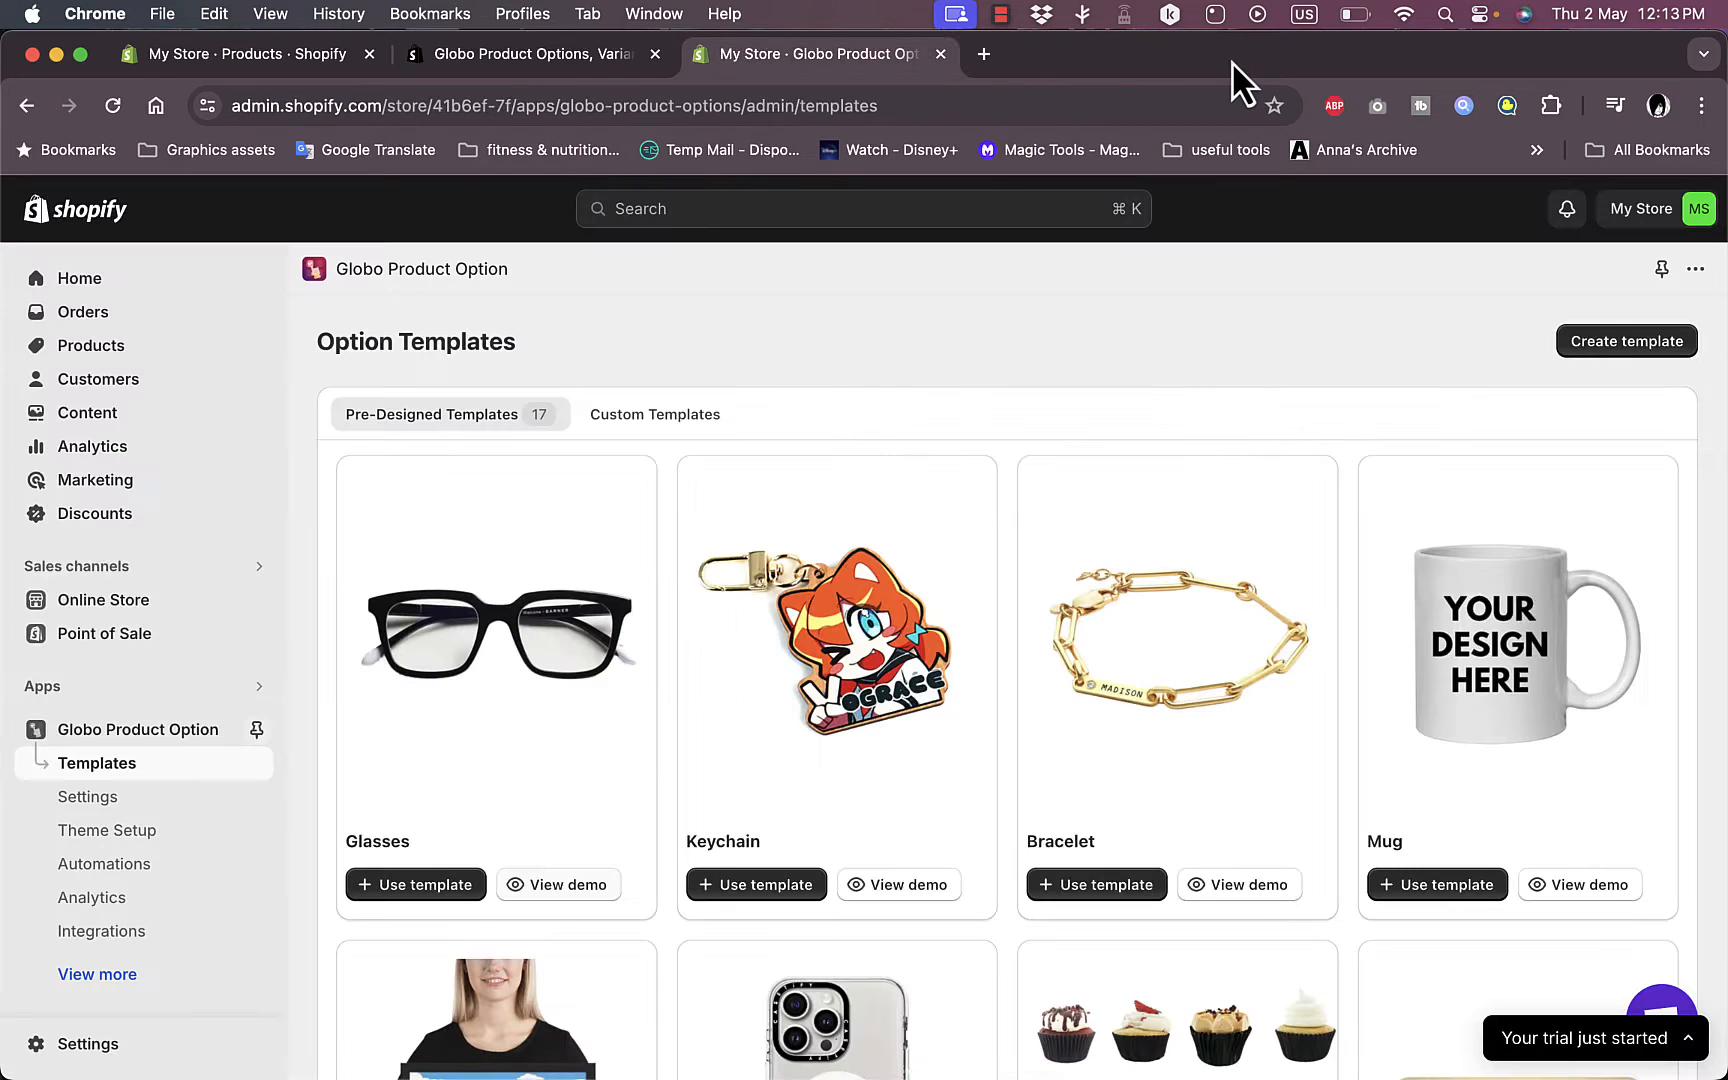
# Step: Review Globo Product Option's general settings and the preview of the available option field types
pyautogui.click(119, 803)
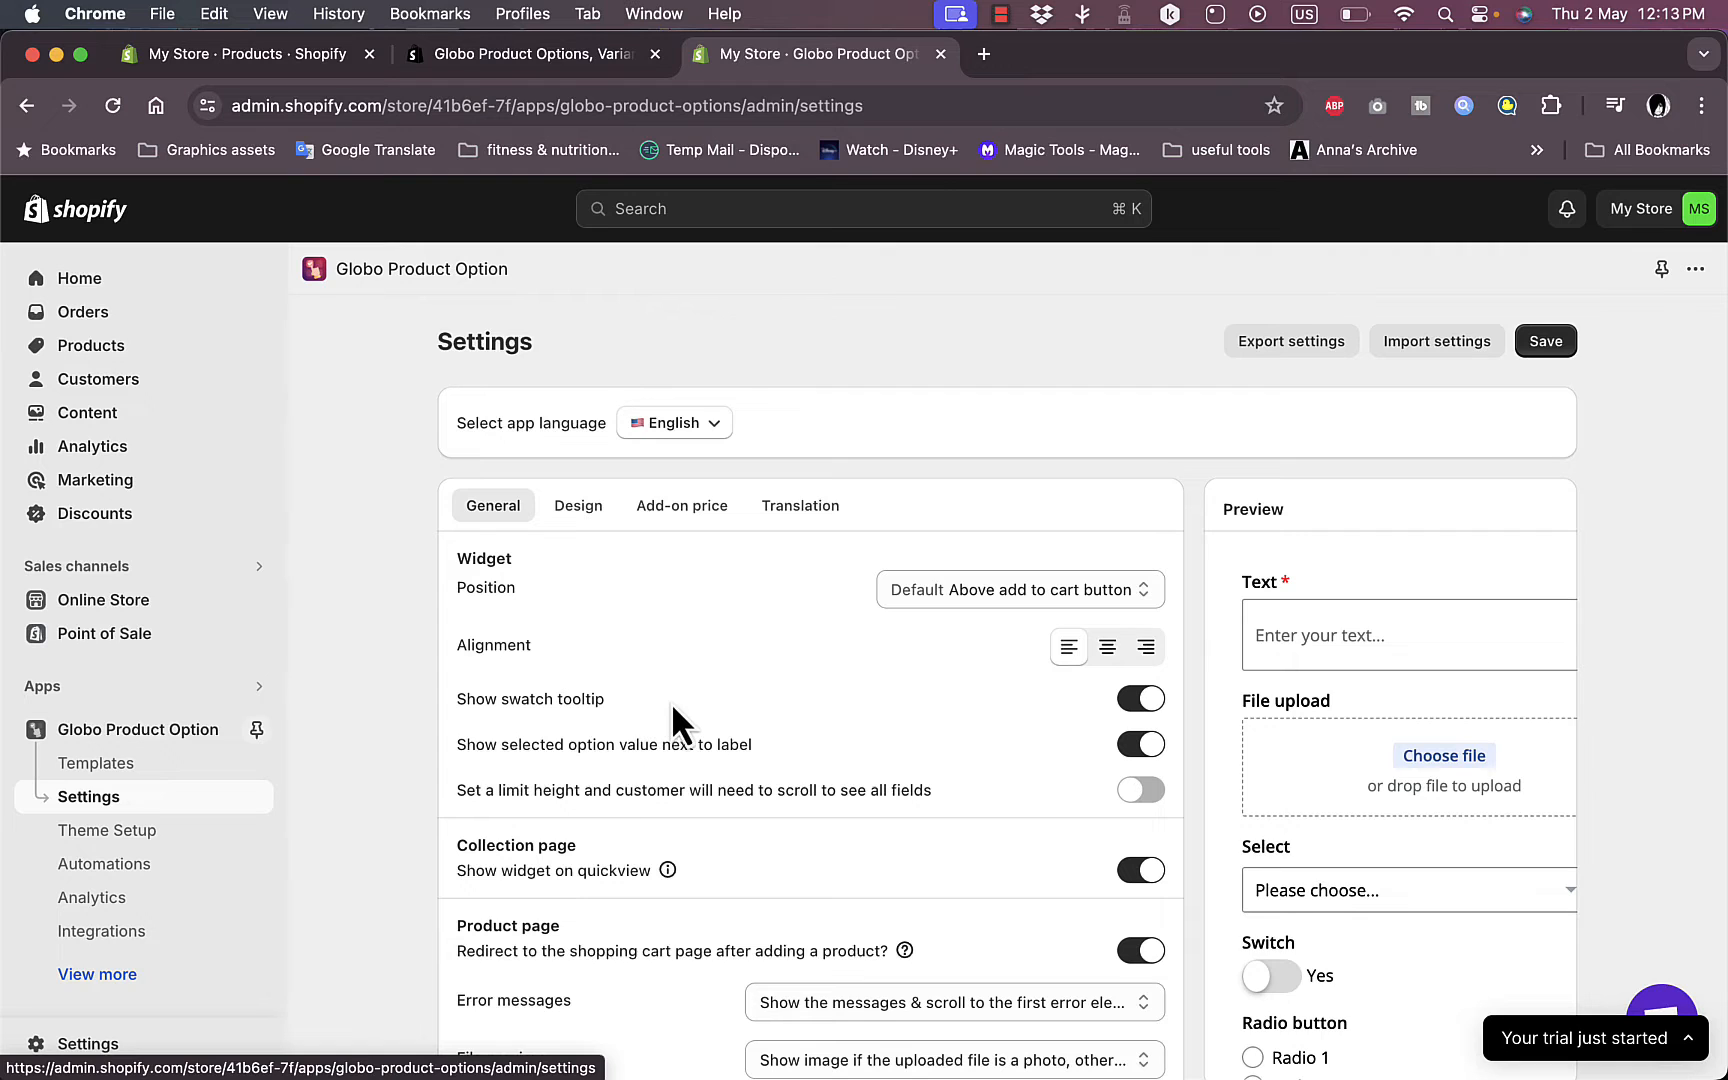
pyautogui.scroll(-5, 693, 657)
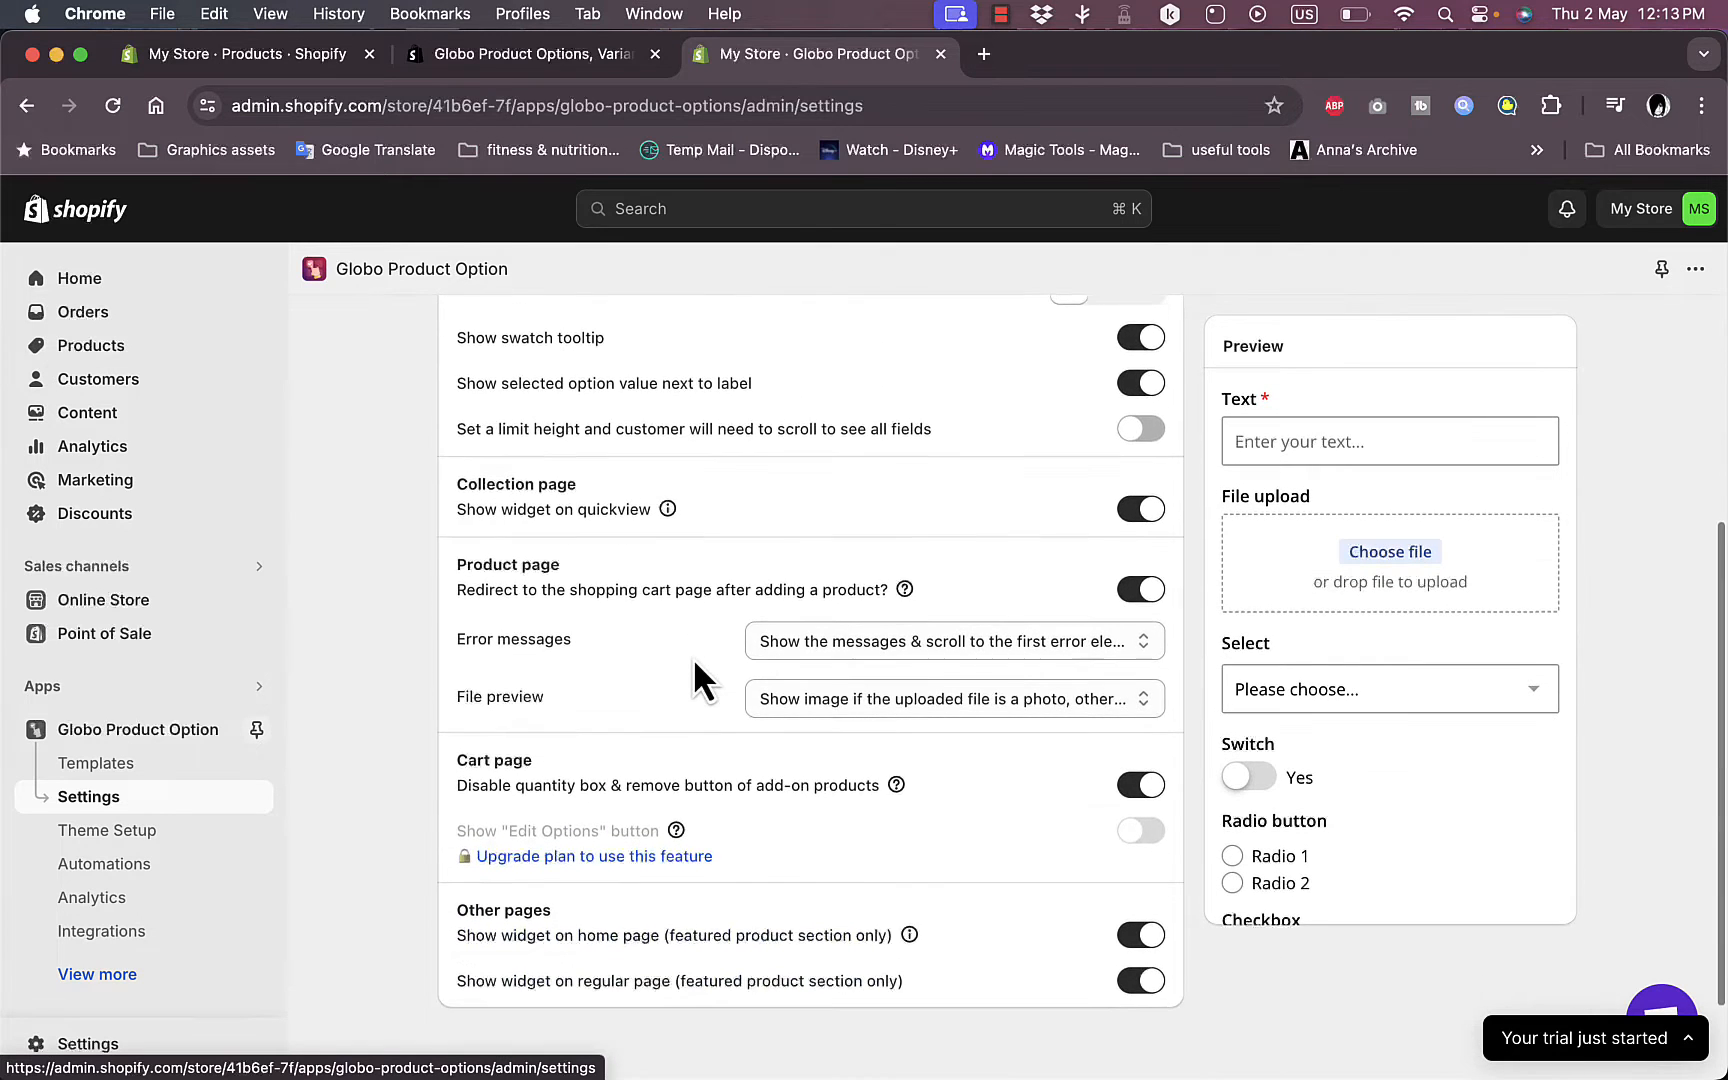
pyautogui.scroll(-2, 693, 657)
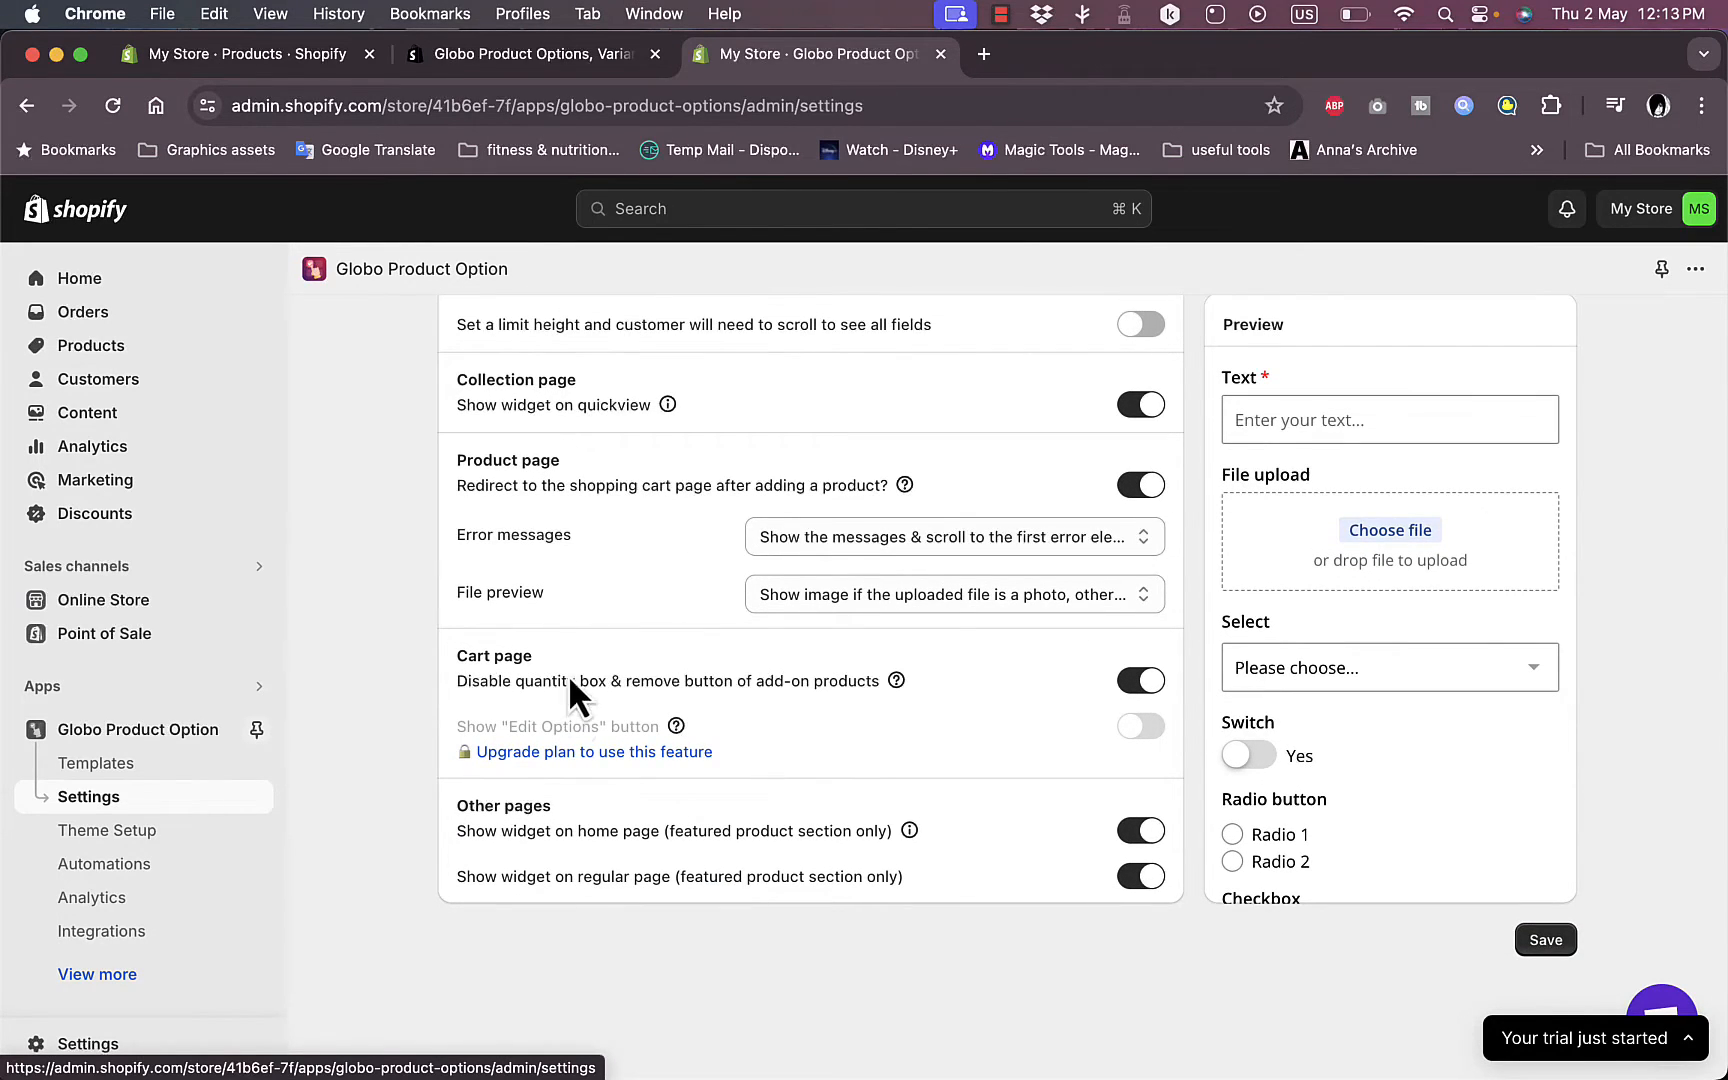
pyautogui.scroll(5, 1358, 559)
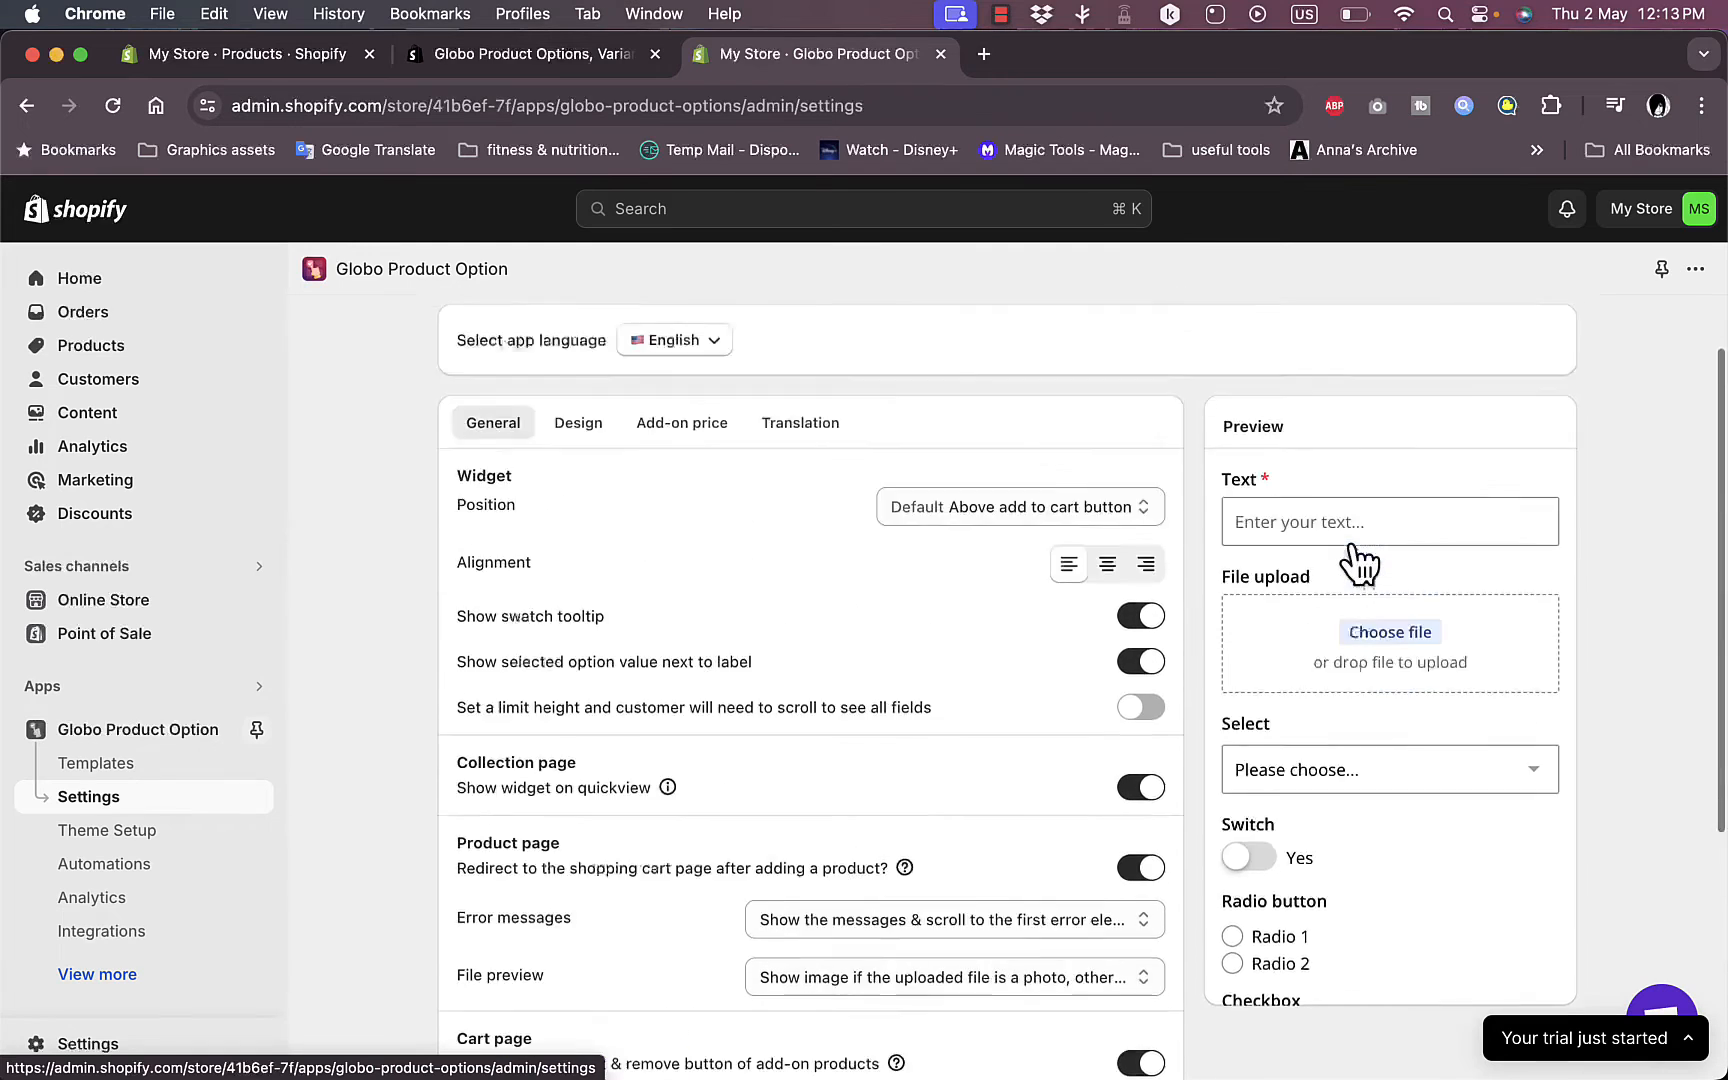
pyautogui.scroll(1, 1358, 559)
pyautogui.scroll(2, 1360, 565)
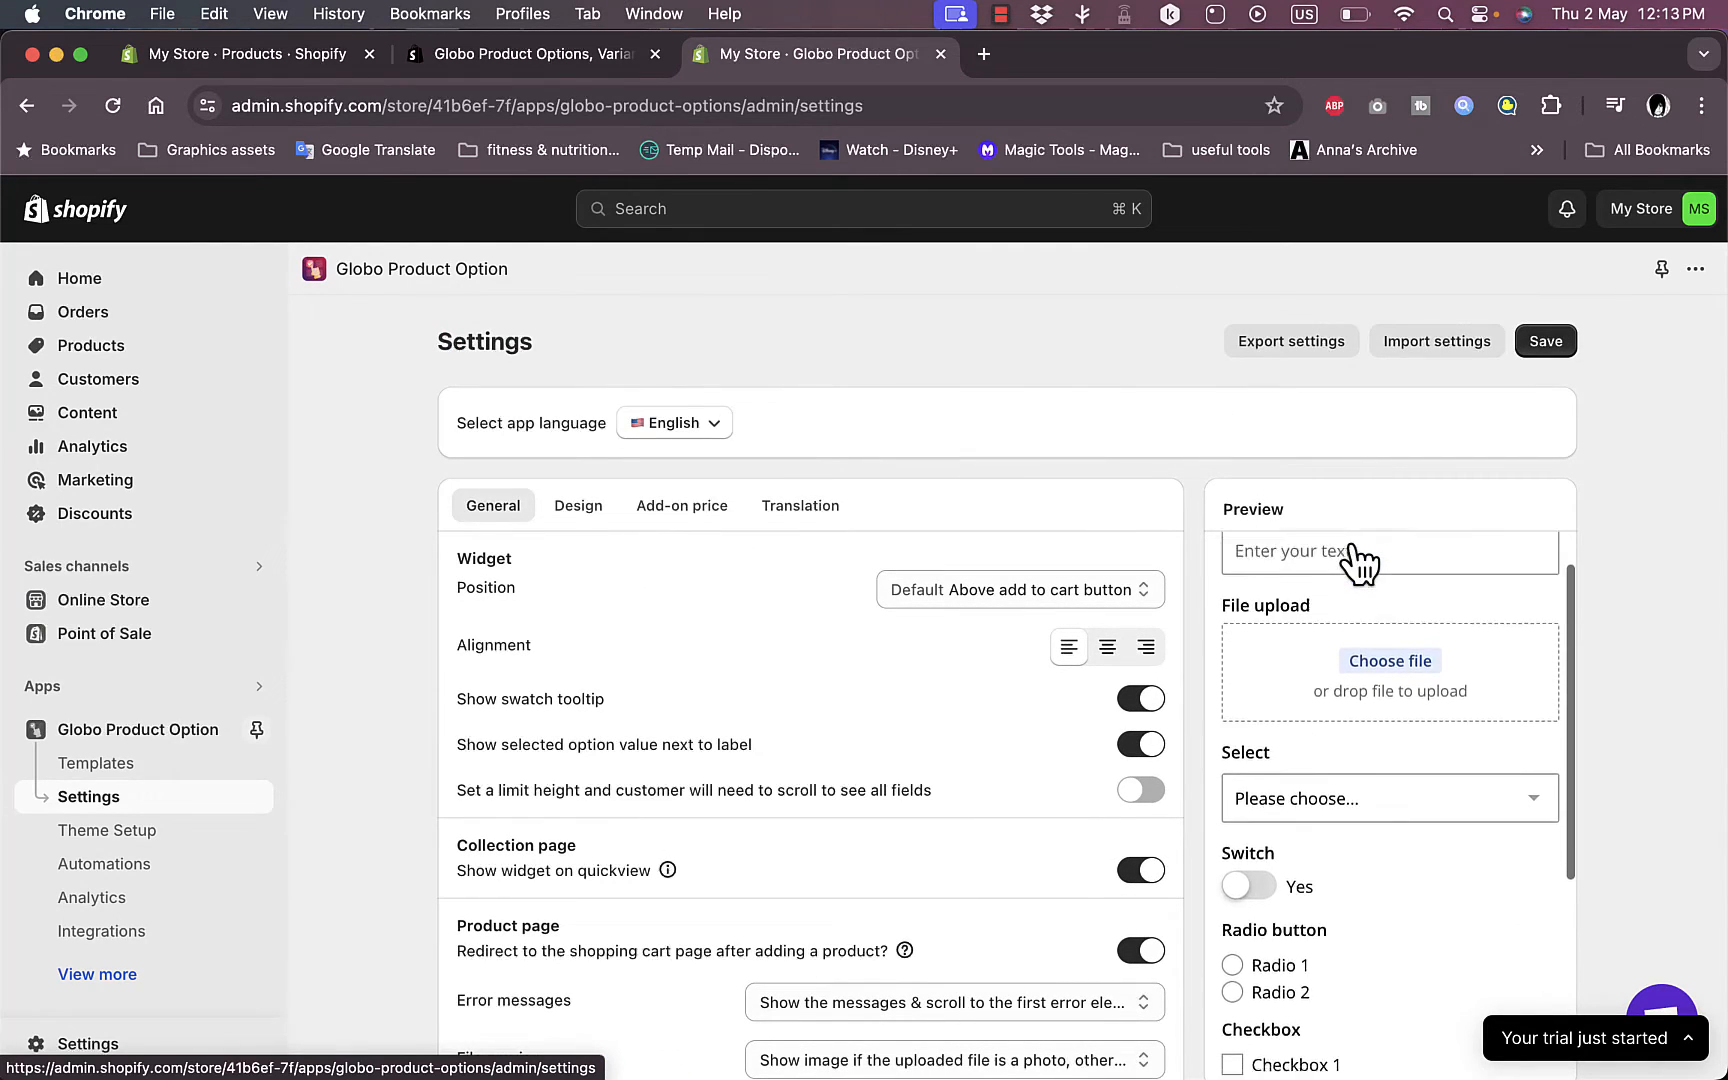
pyautogui.scroll(-5, 1360, 565)
pyautogui.scroll(-2, 1360, 565)
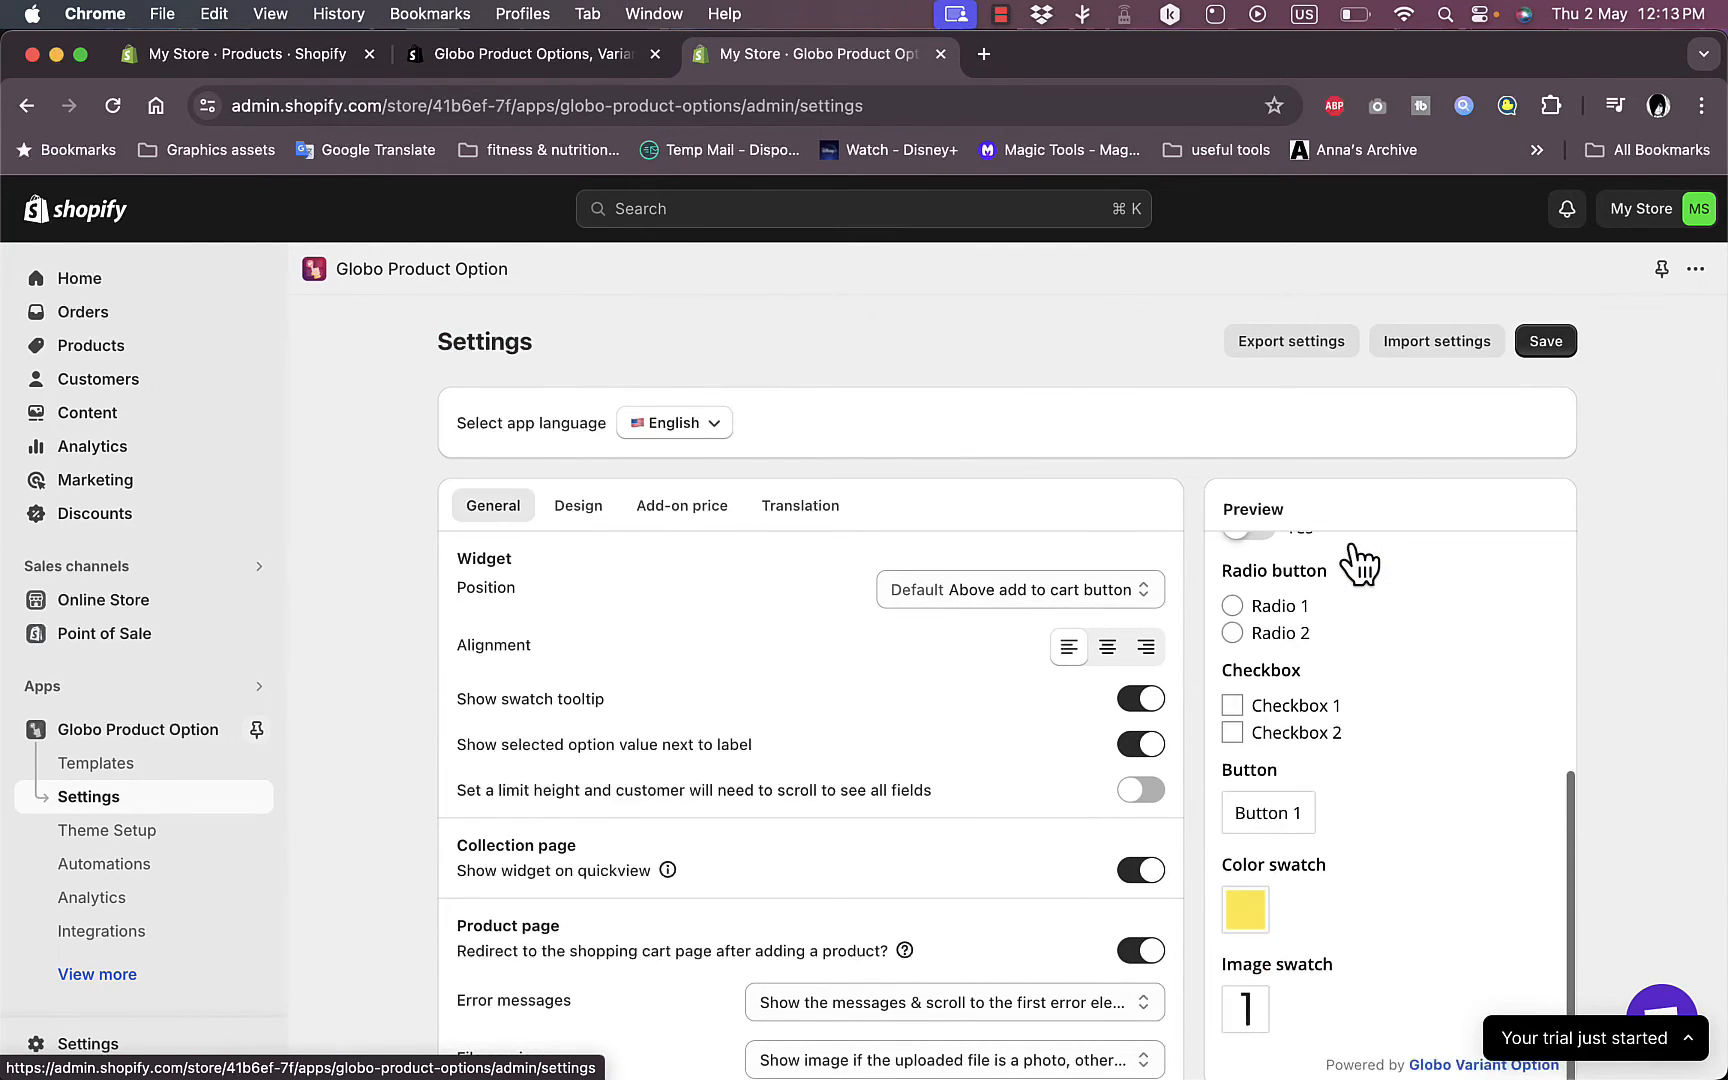
# Step: Create a new option set in Globo Product Option and add a Checkbox element to it
pyautogui.click(115, 731)
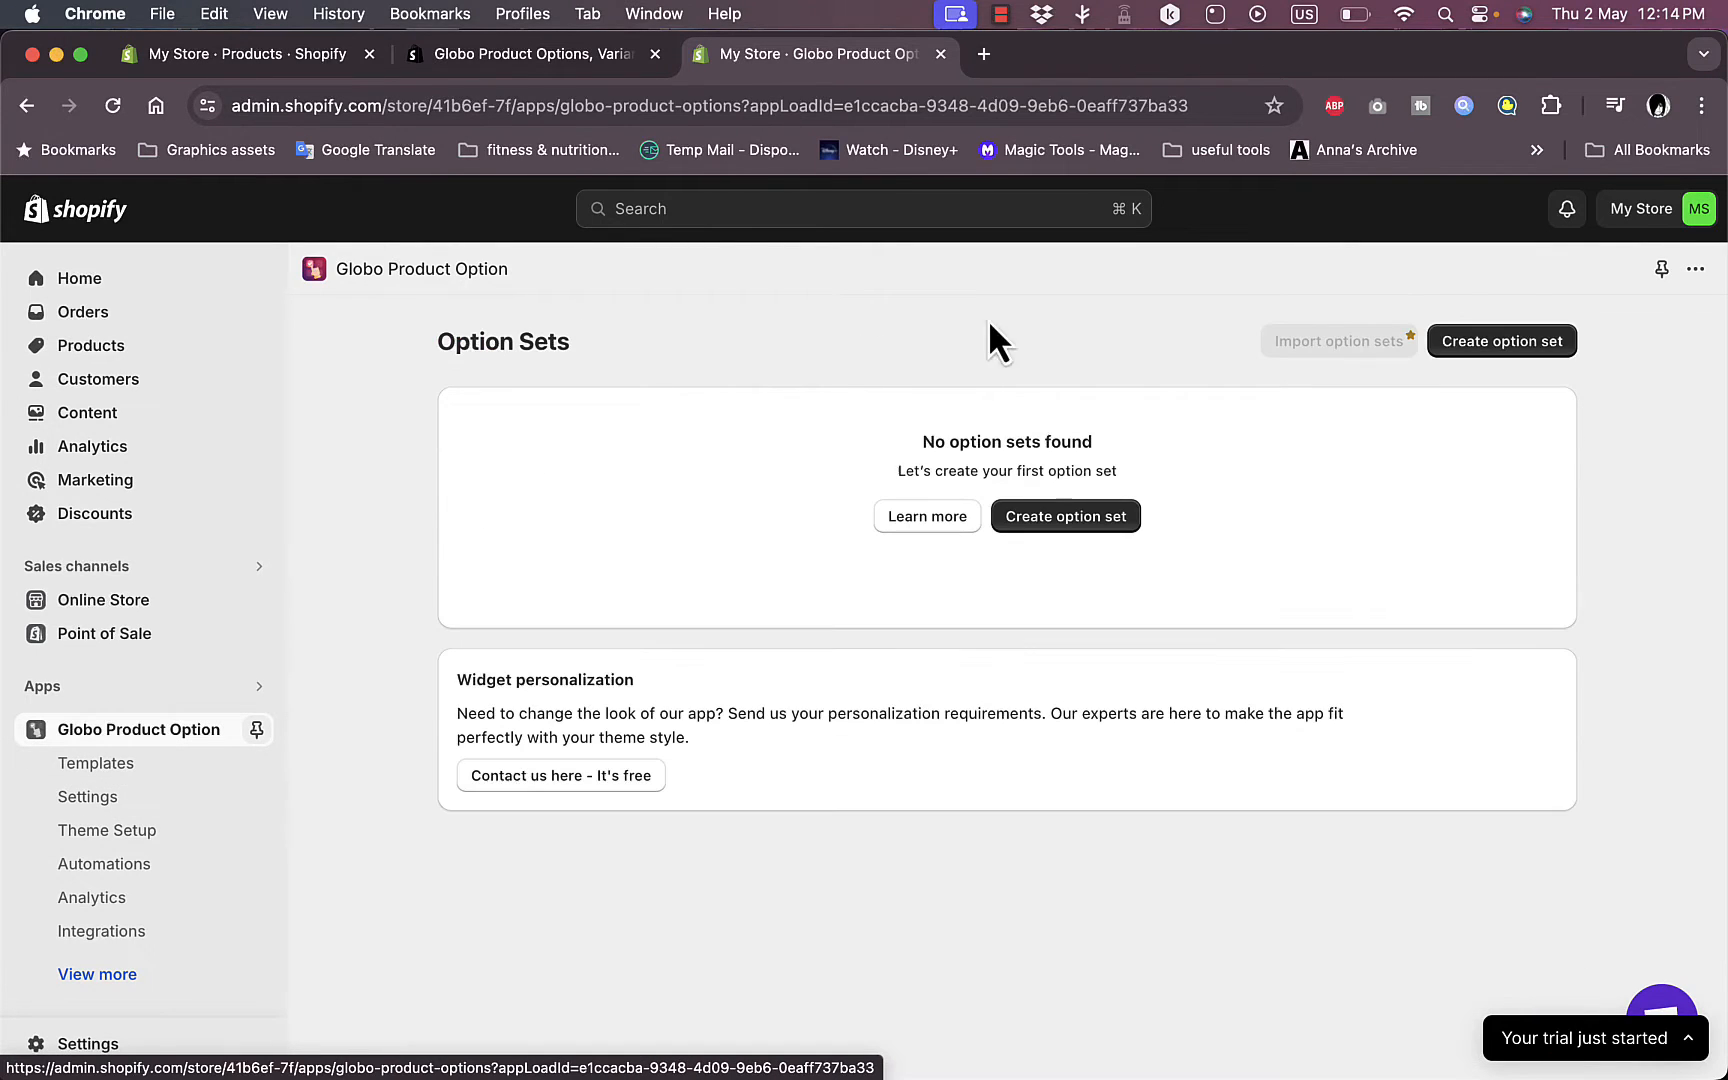
pyautogui.click(1066, 516)
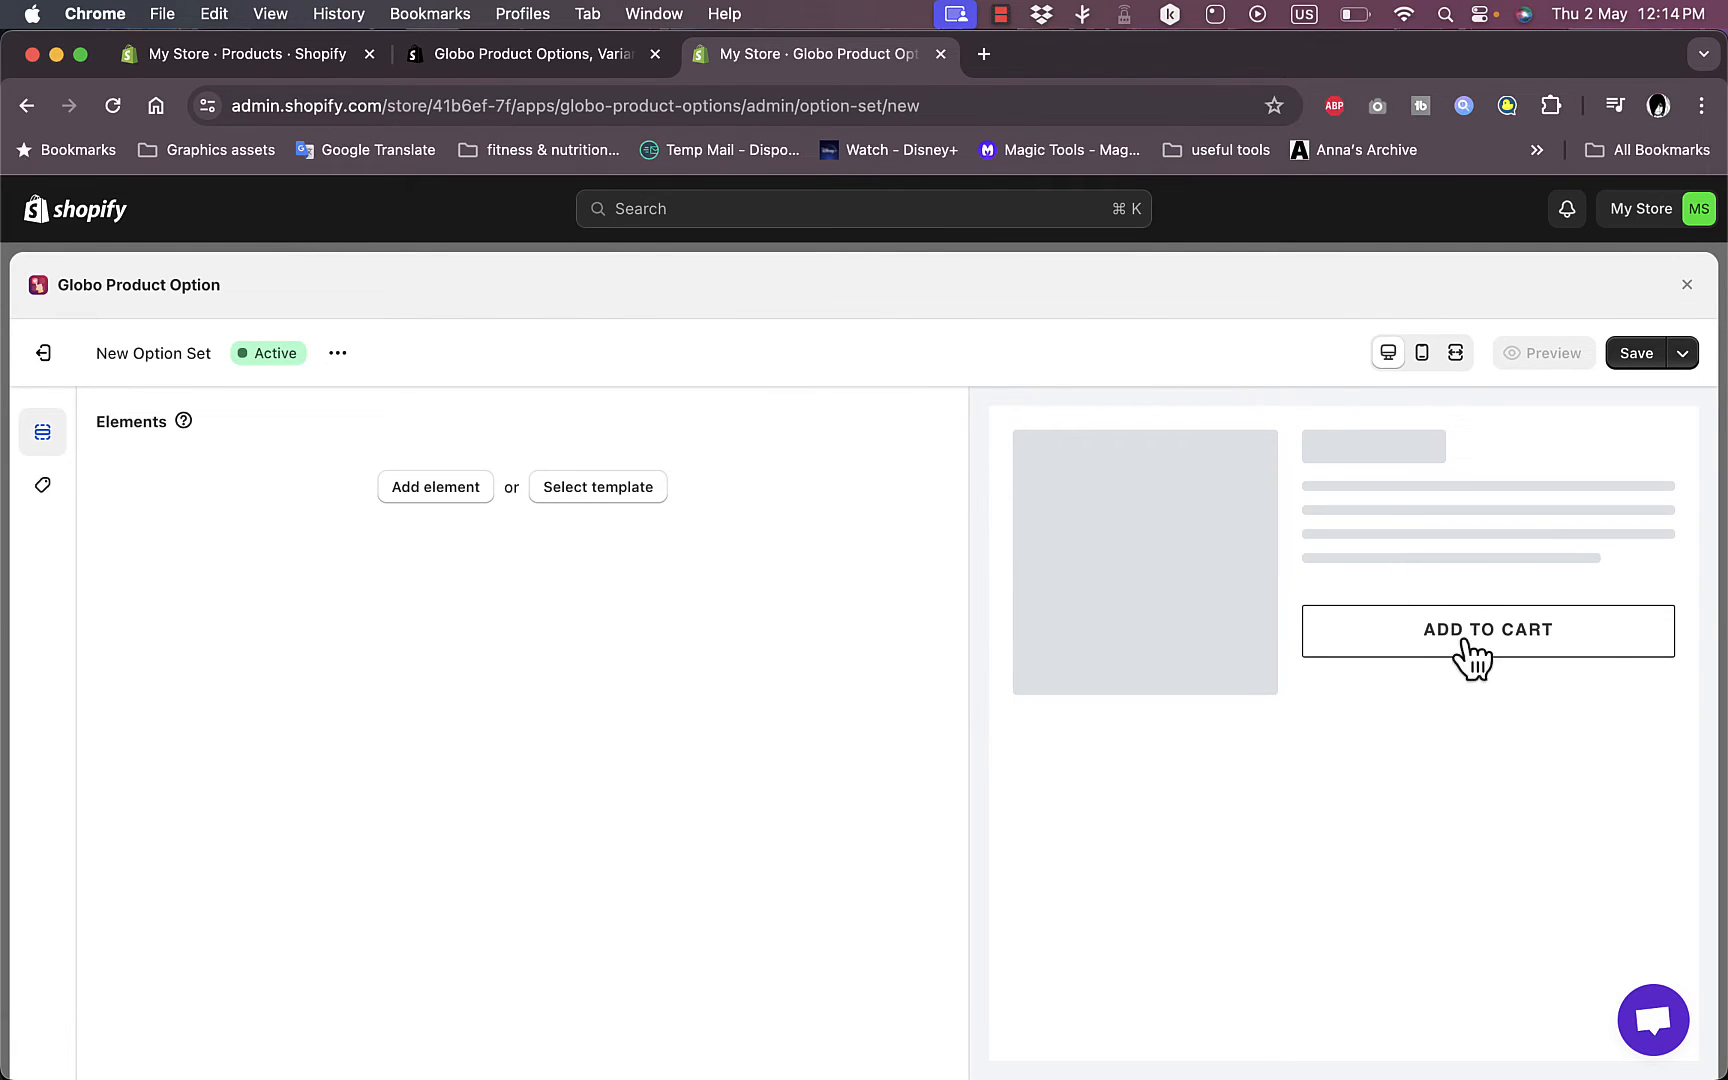
pyautogui.click(453, 505)
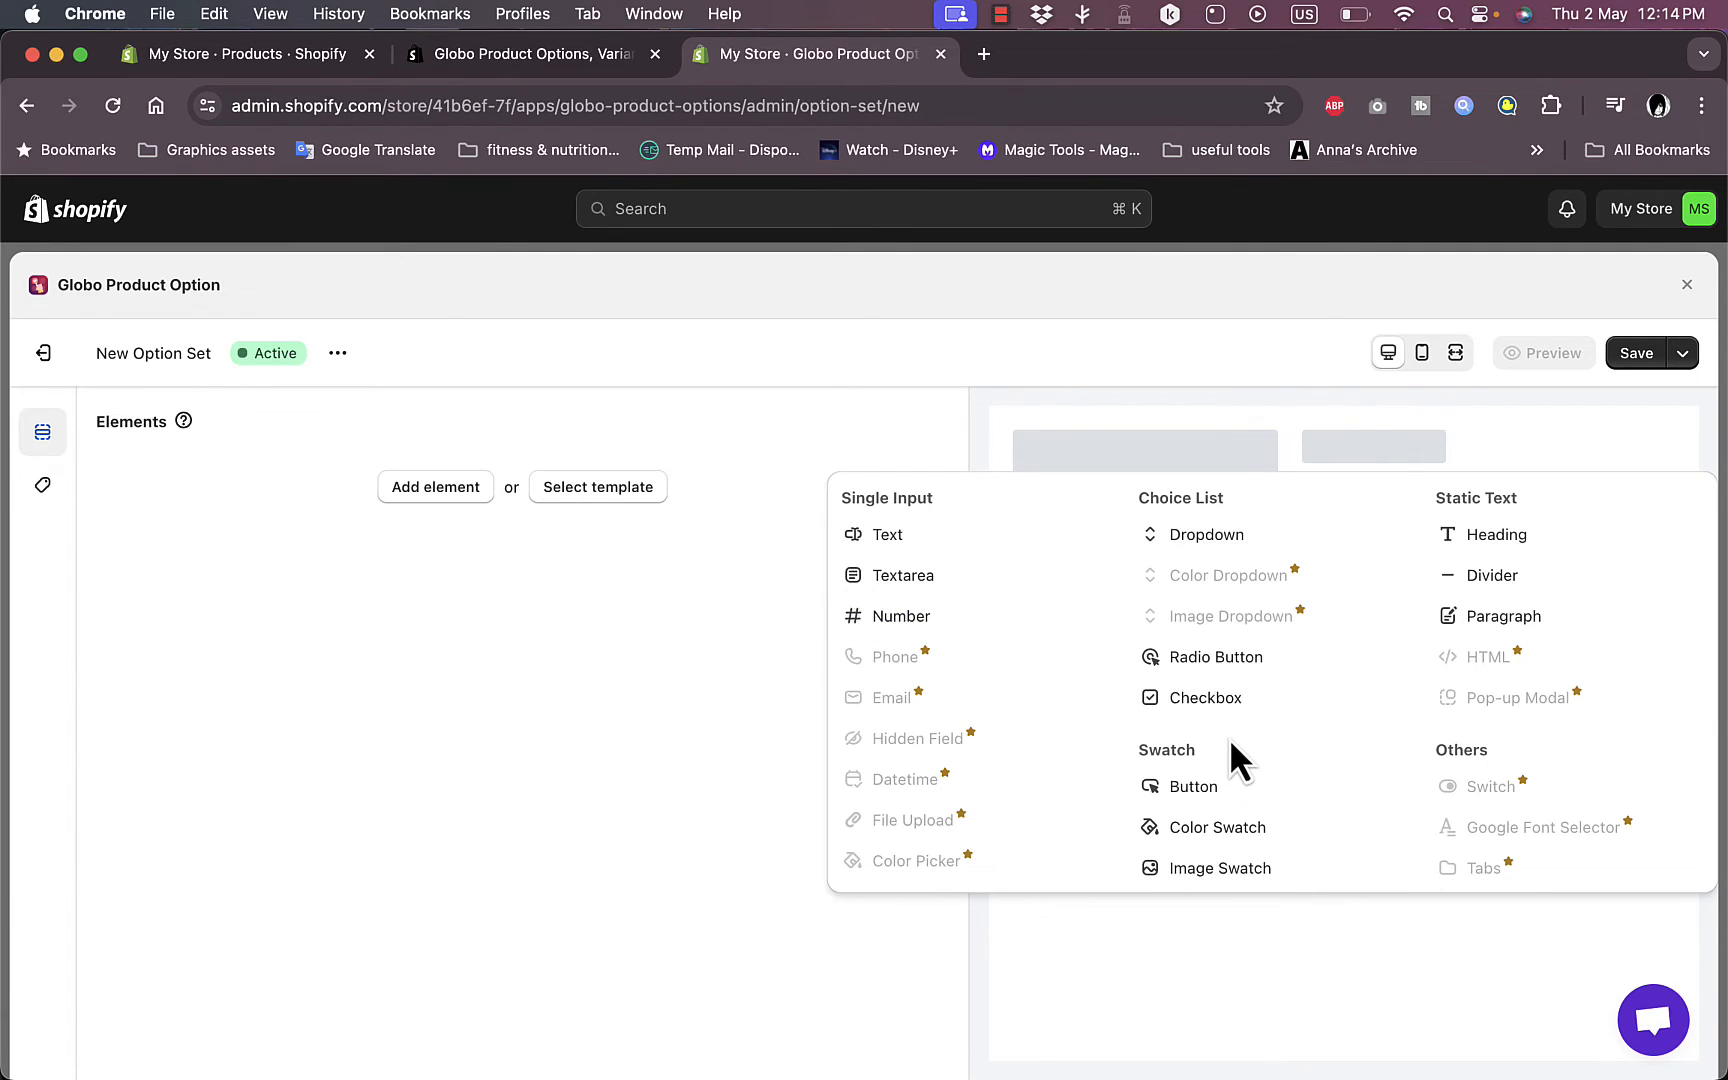
pyautogui.click(1206, 697)
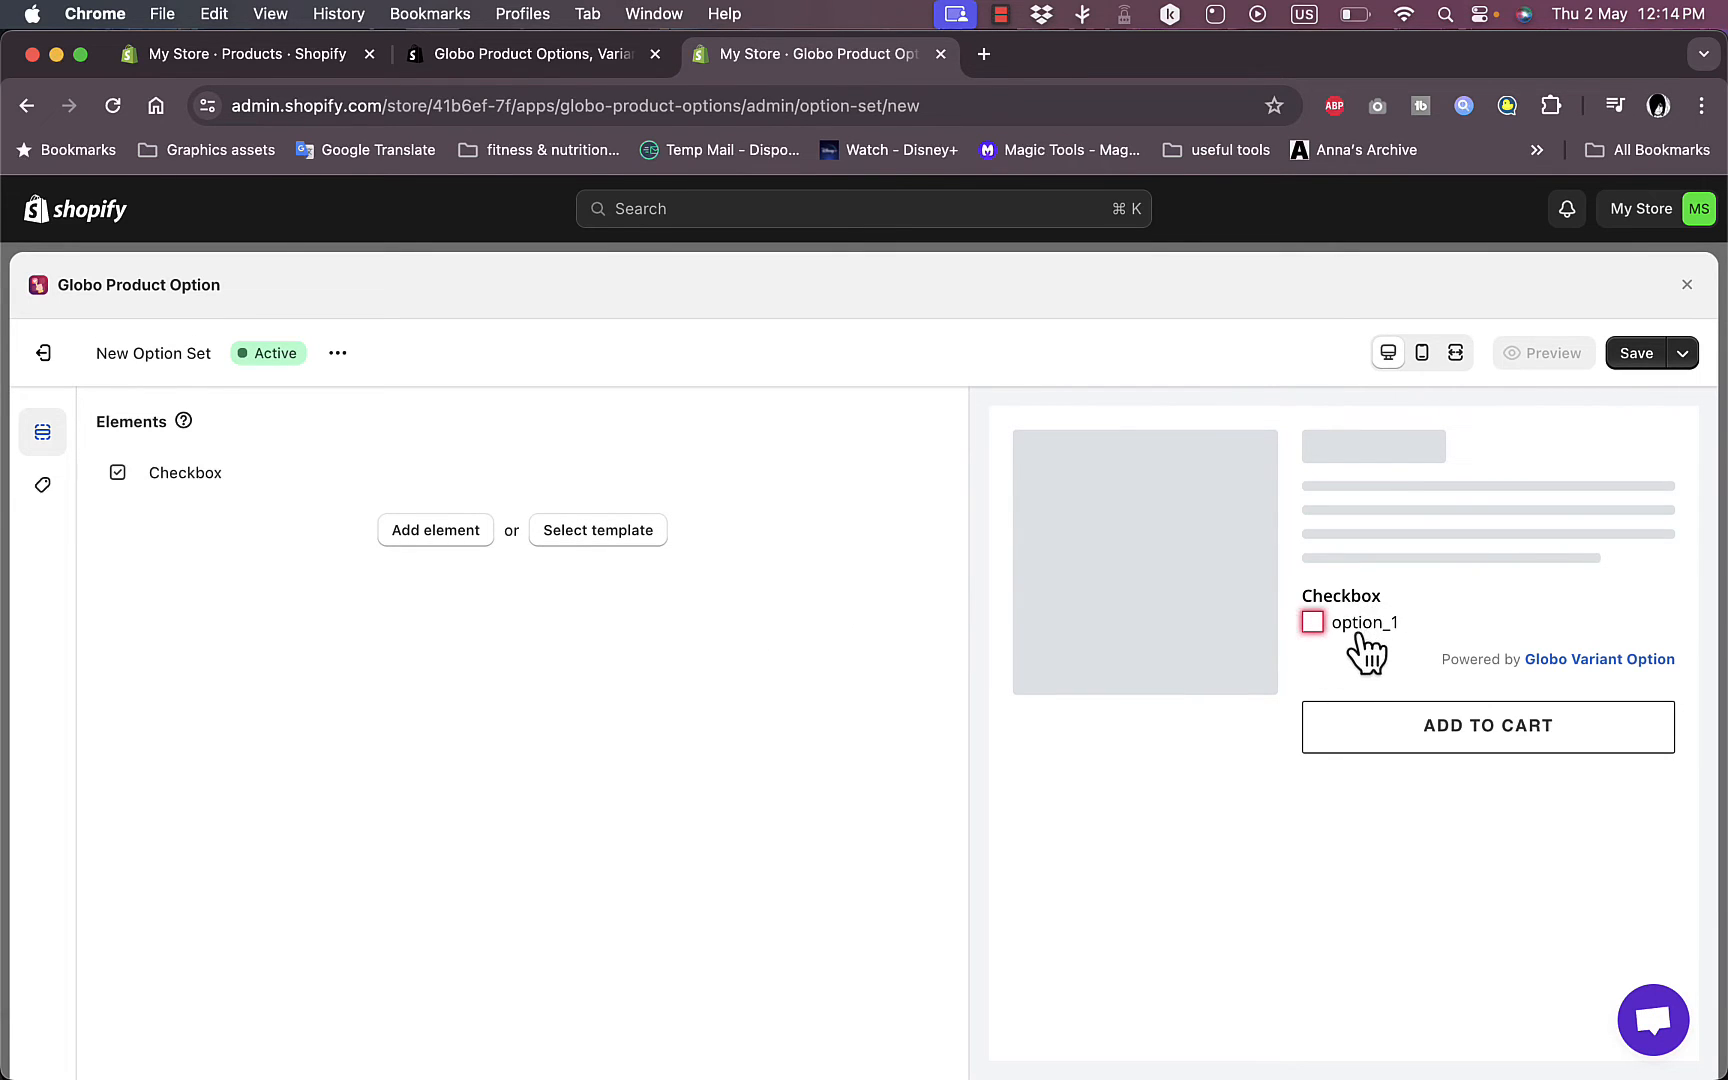
# Step: Change the Checkbox element's label to "print options"
pyautogui.click(176, 477)
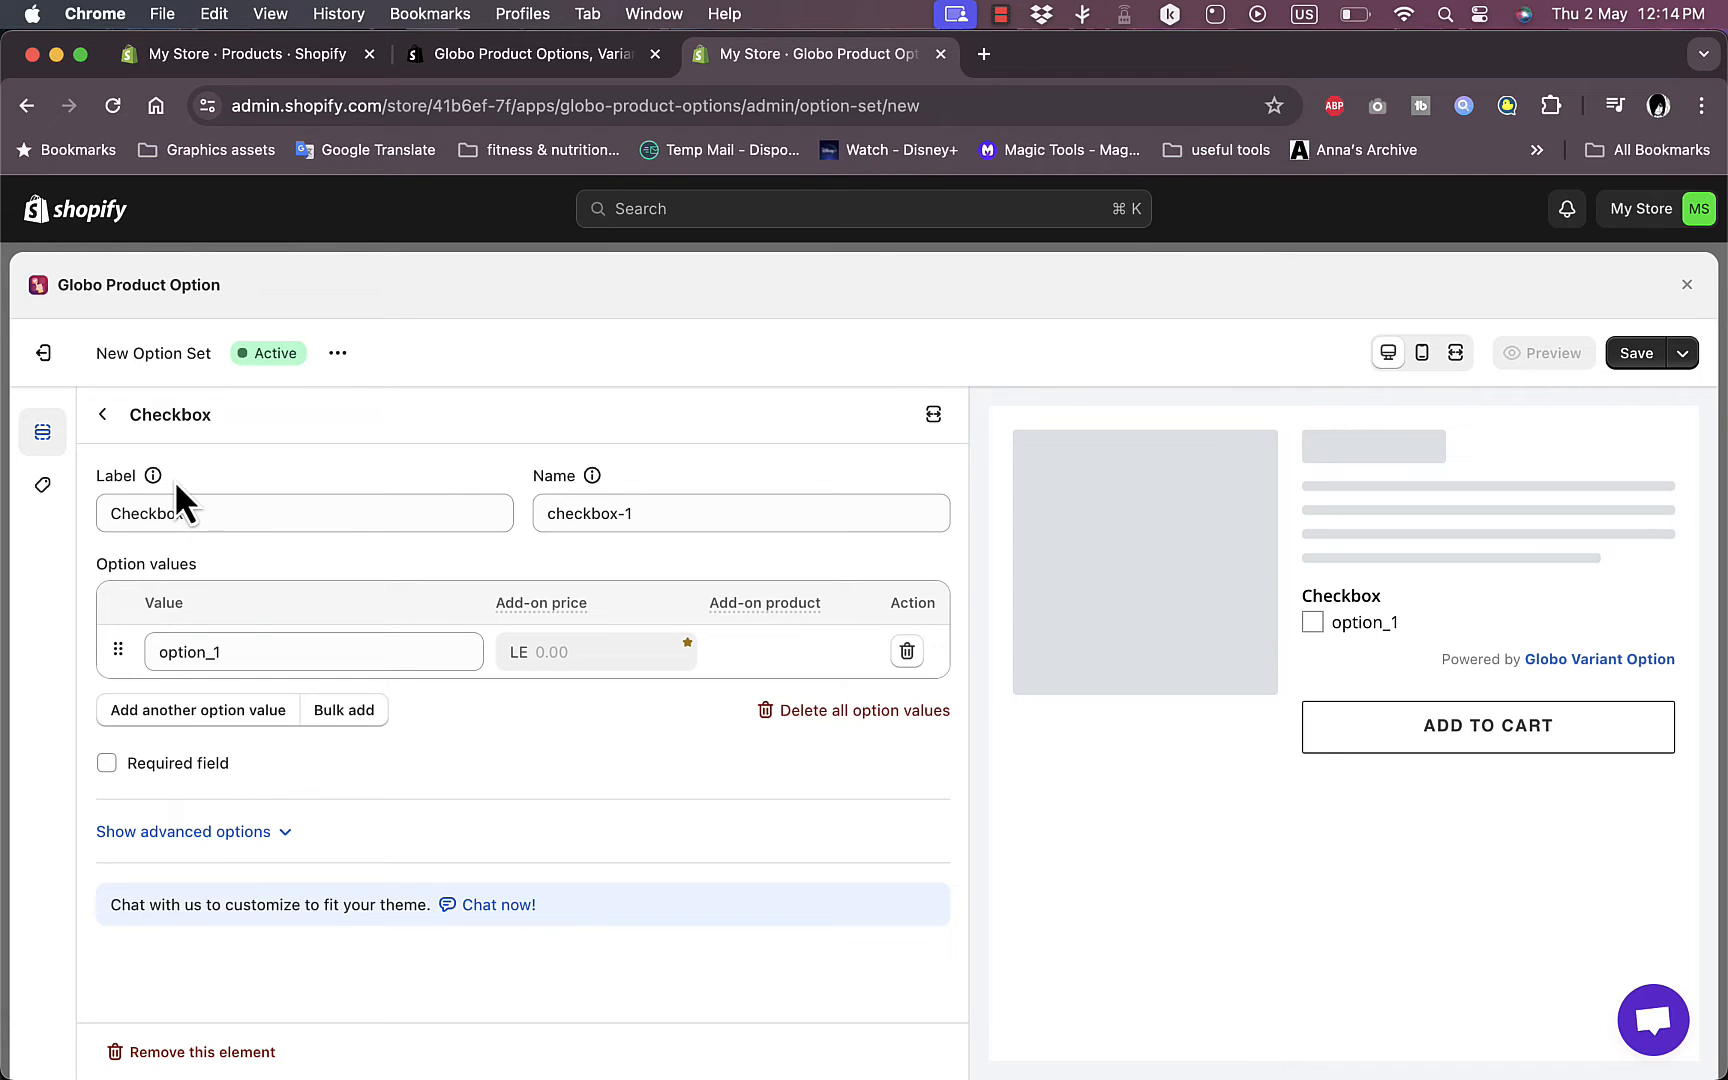
pyautogui.doubleClick(276, 512)
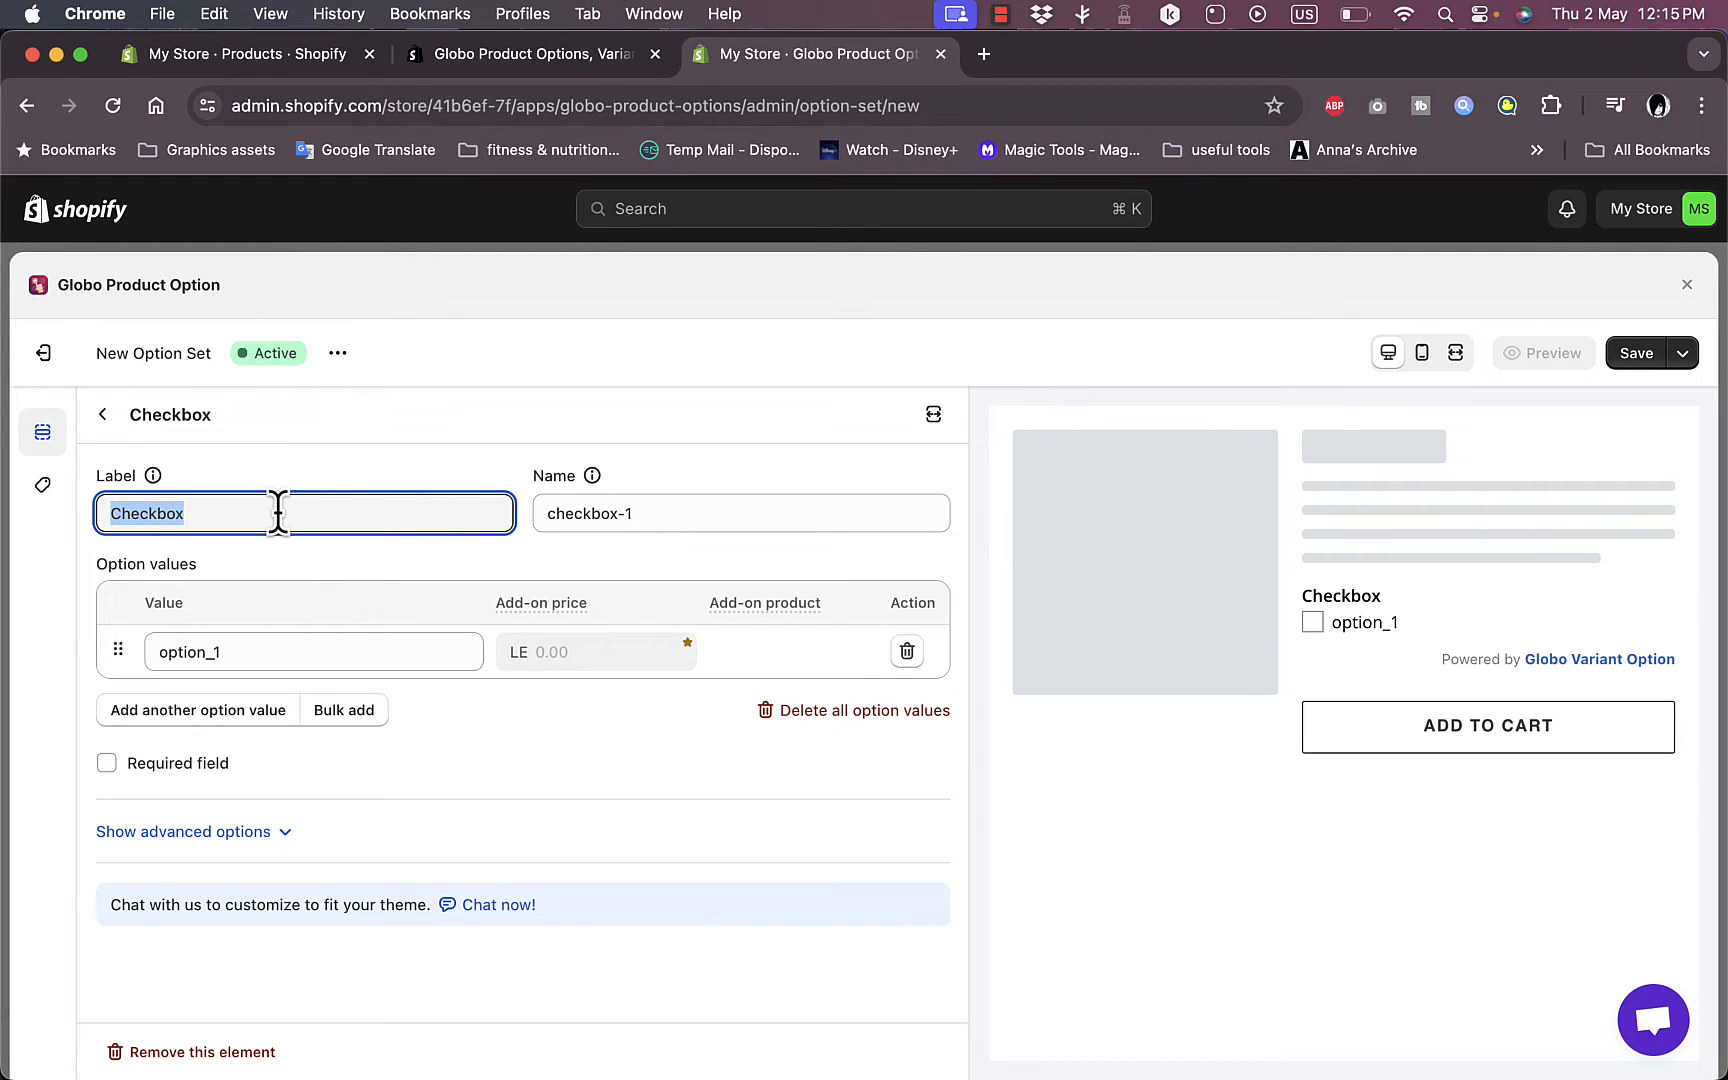
pyautogui.write('print o')
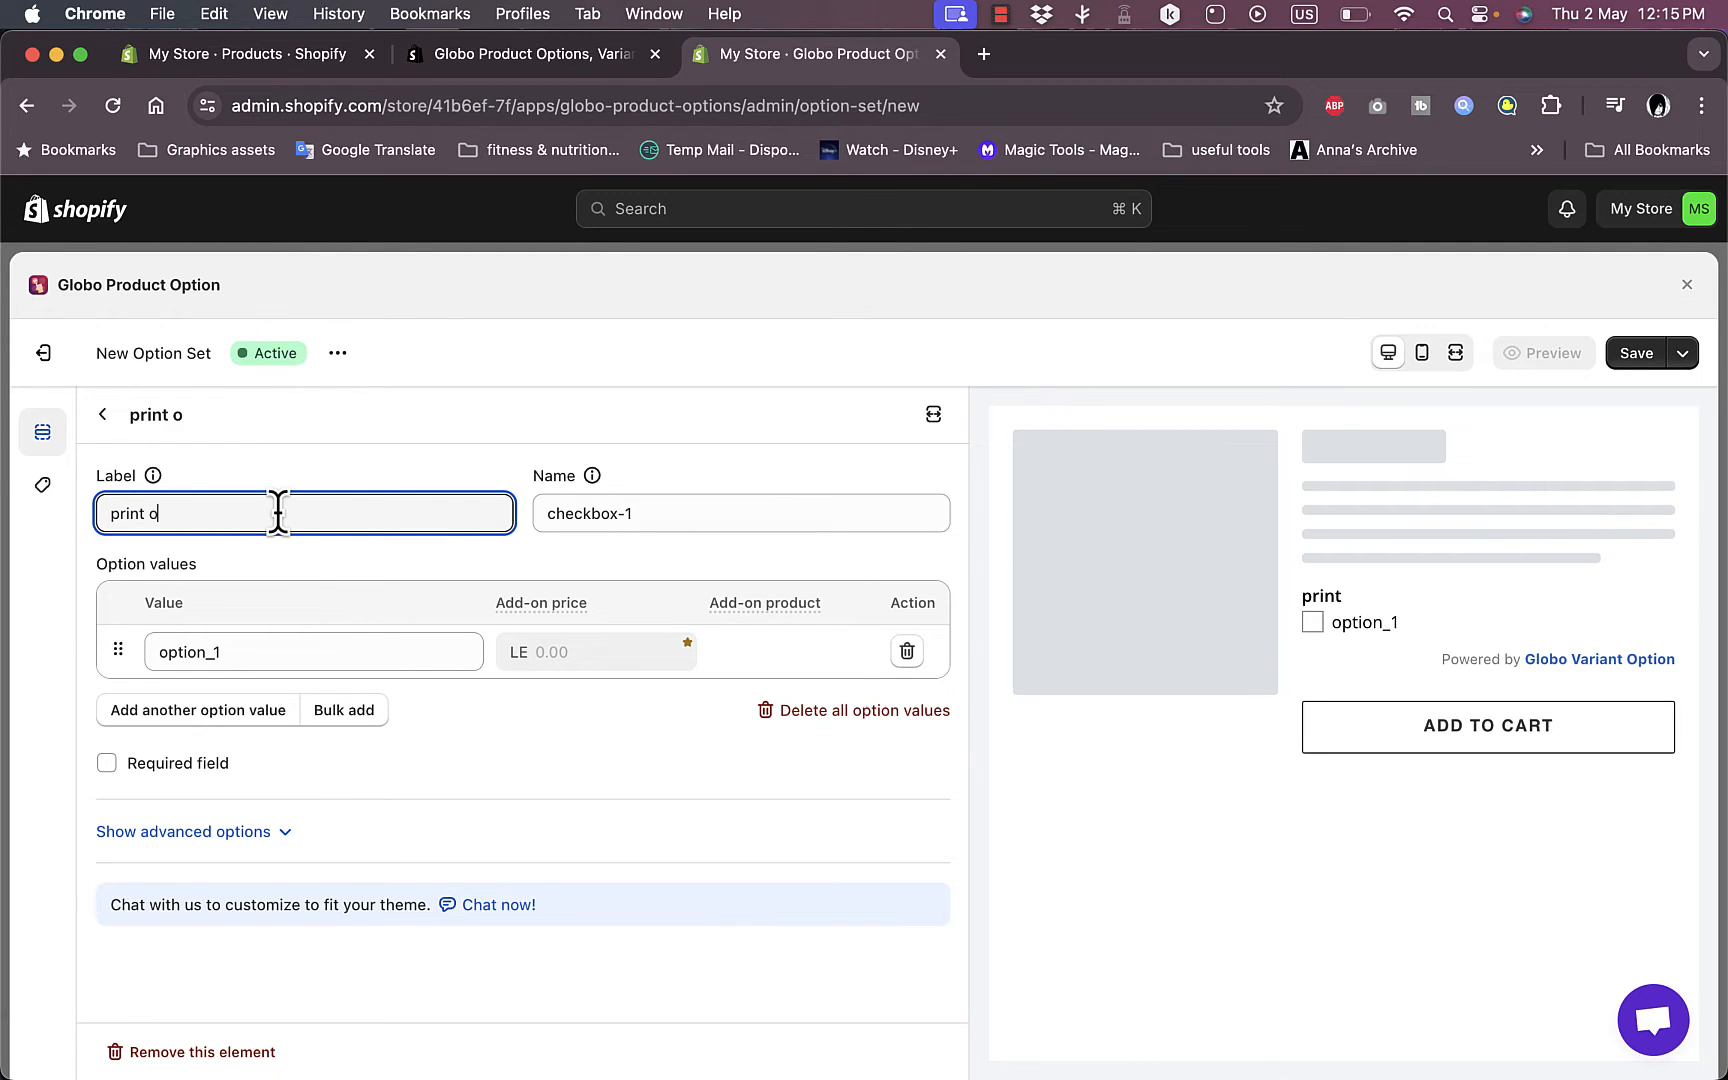
pyautogui.write('ptions')
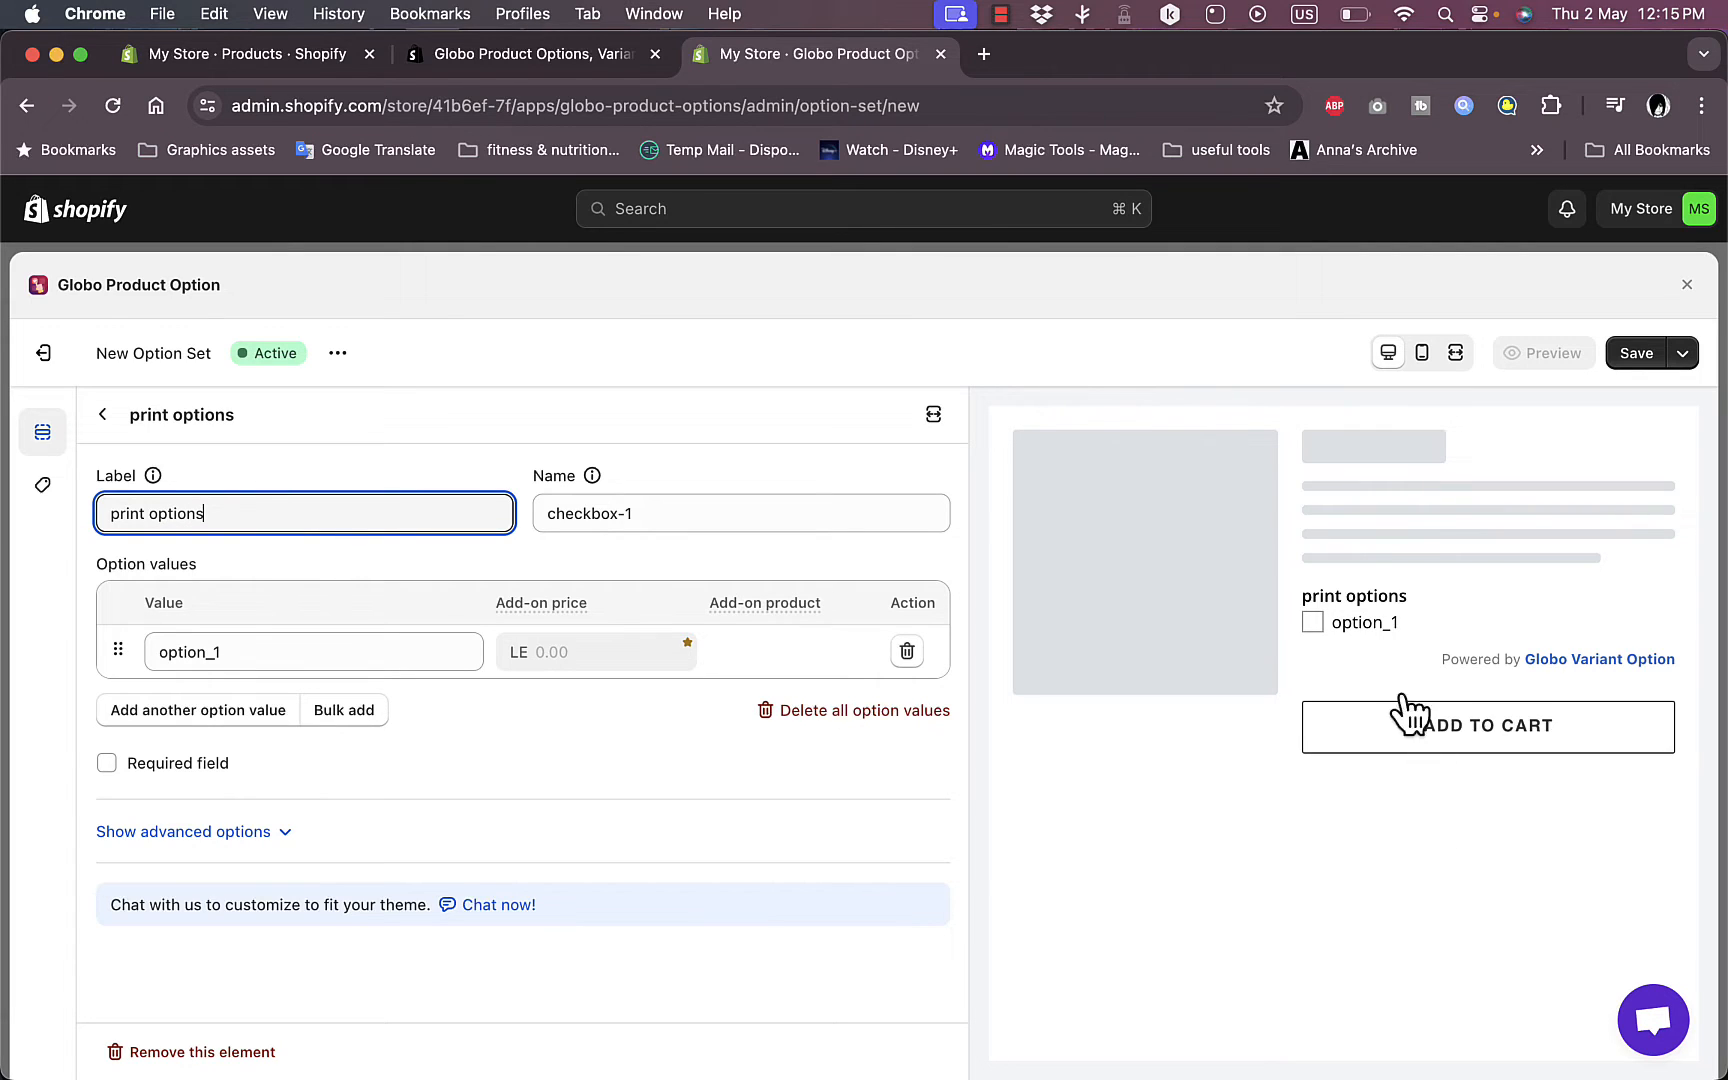
# Step: Give the print options checkbox the two option values "front" and "back", and return to the element list
pyautogui.doubleClick(262, 655)
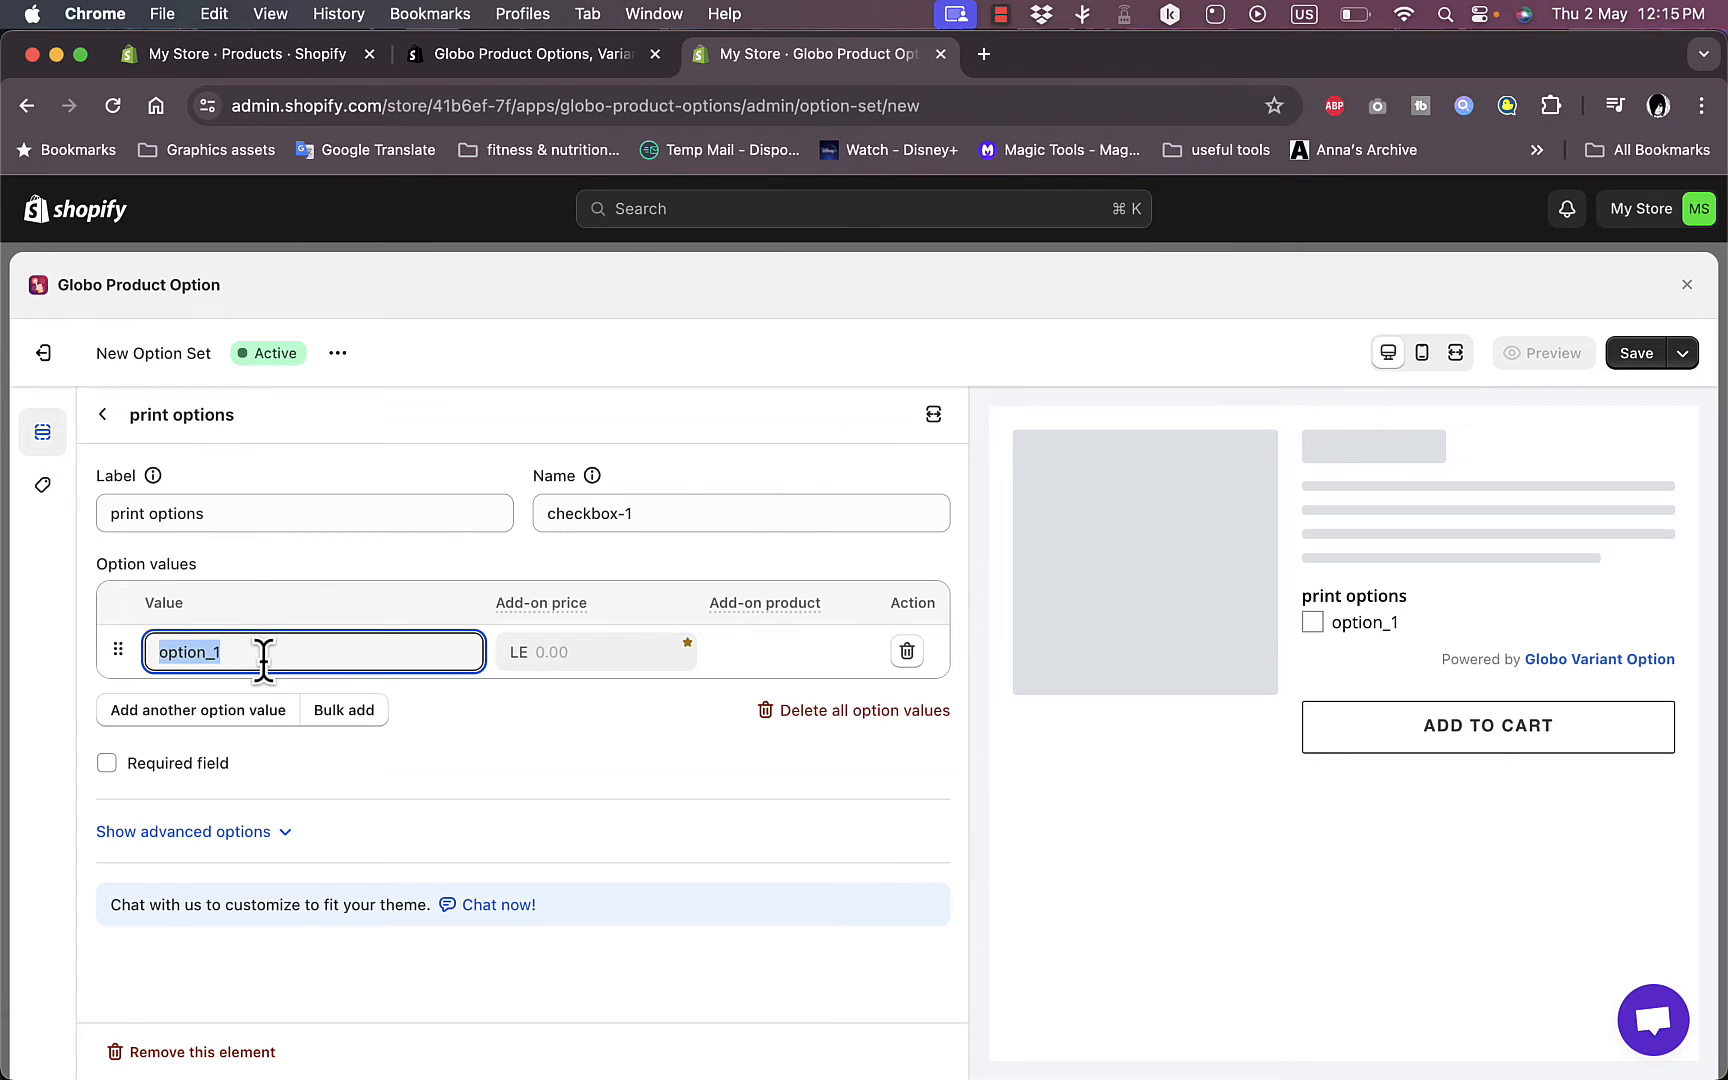
pyautogui.write('front')
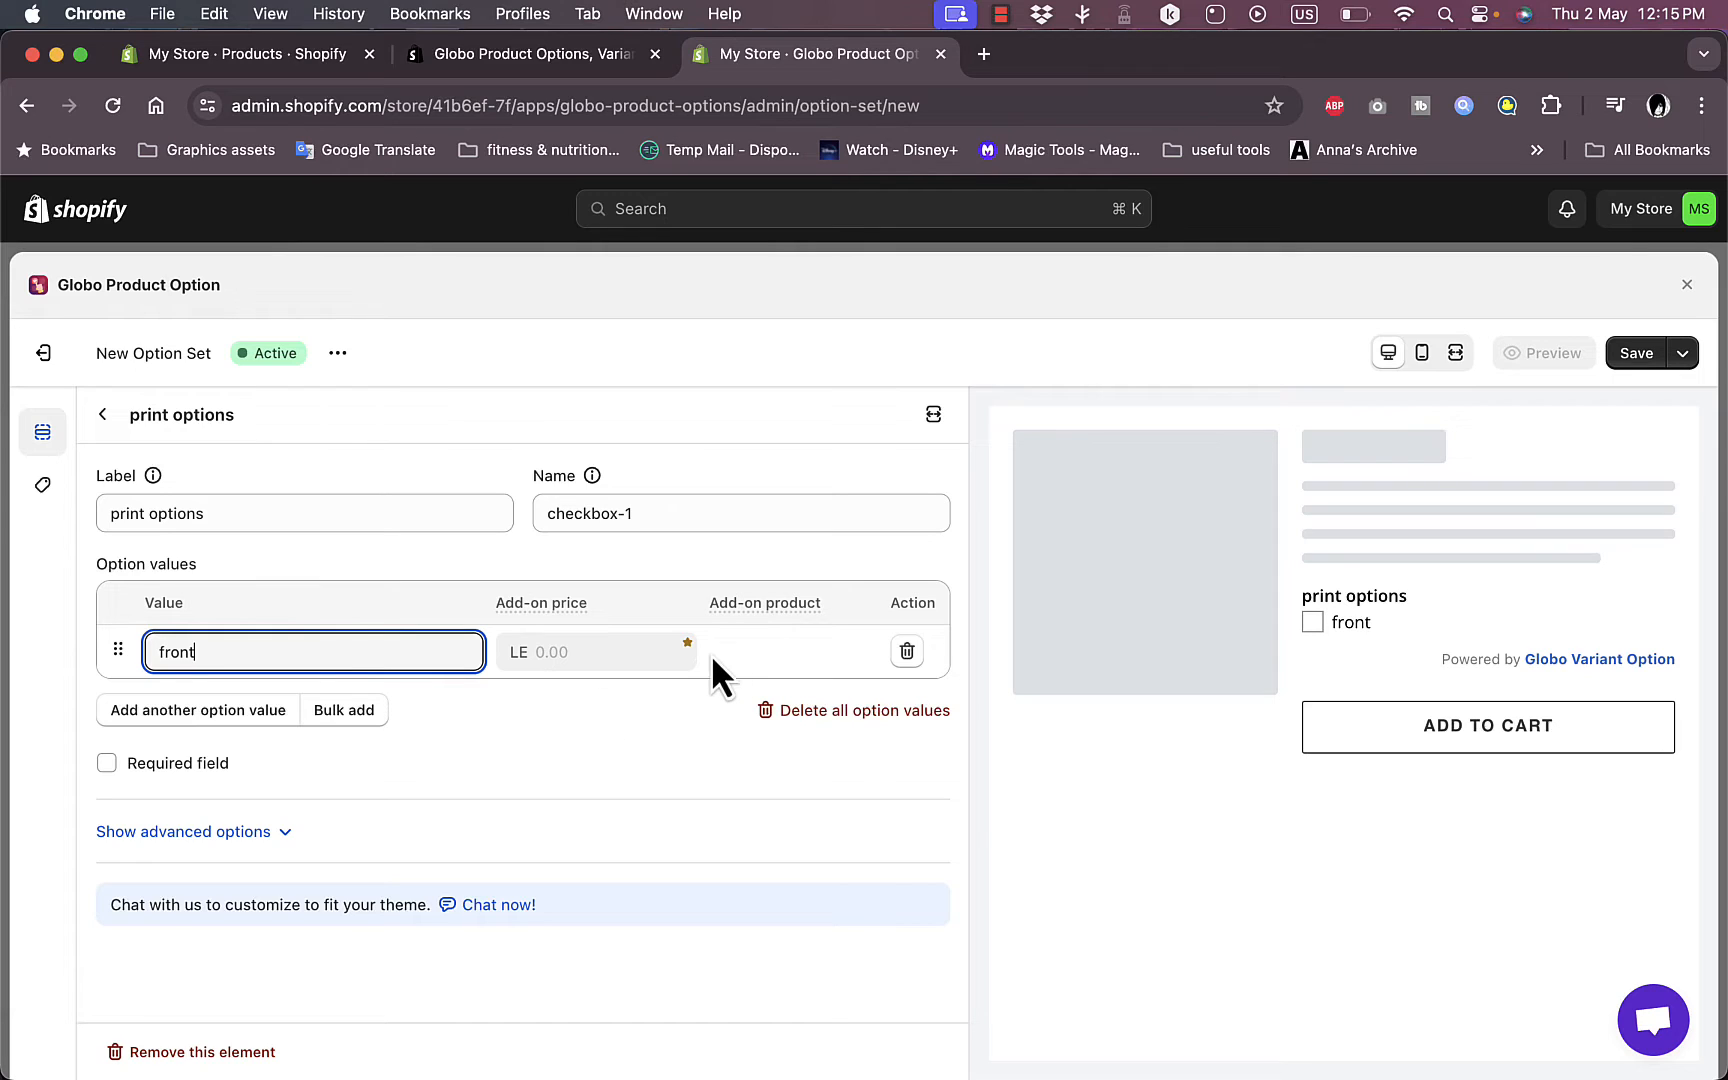
pyautogui.click(220, 712)
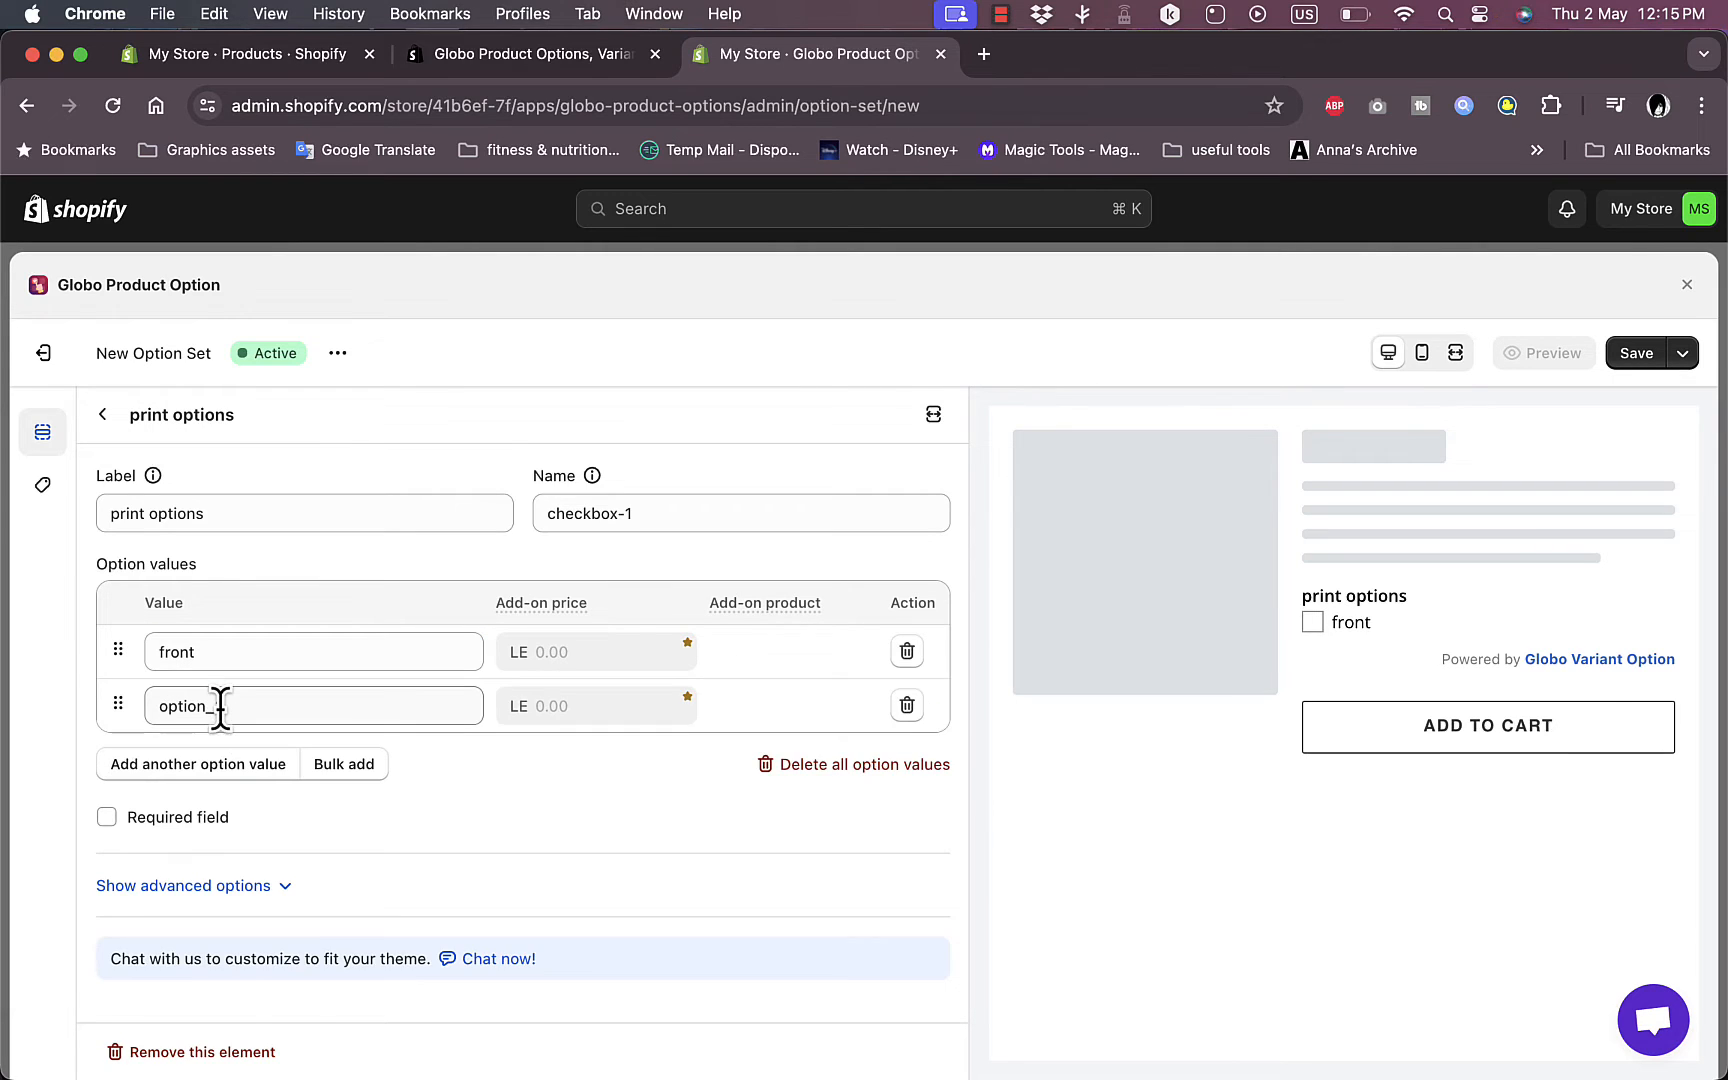
pyautogui.click(220, 706)
pyautogui.doubleClick(220, 706)
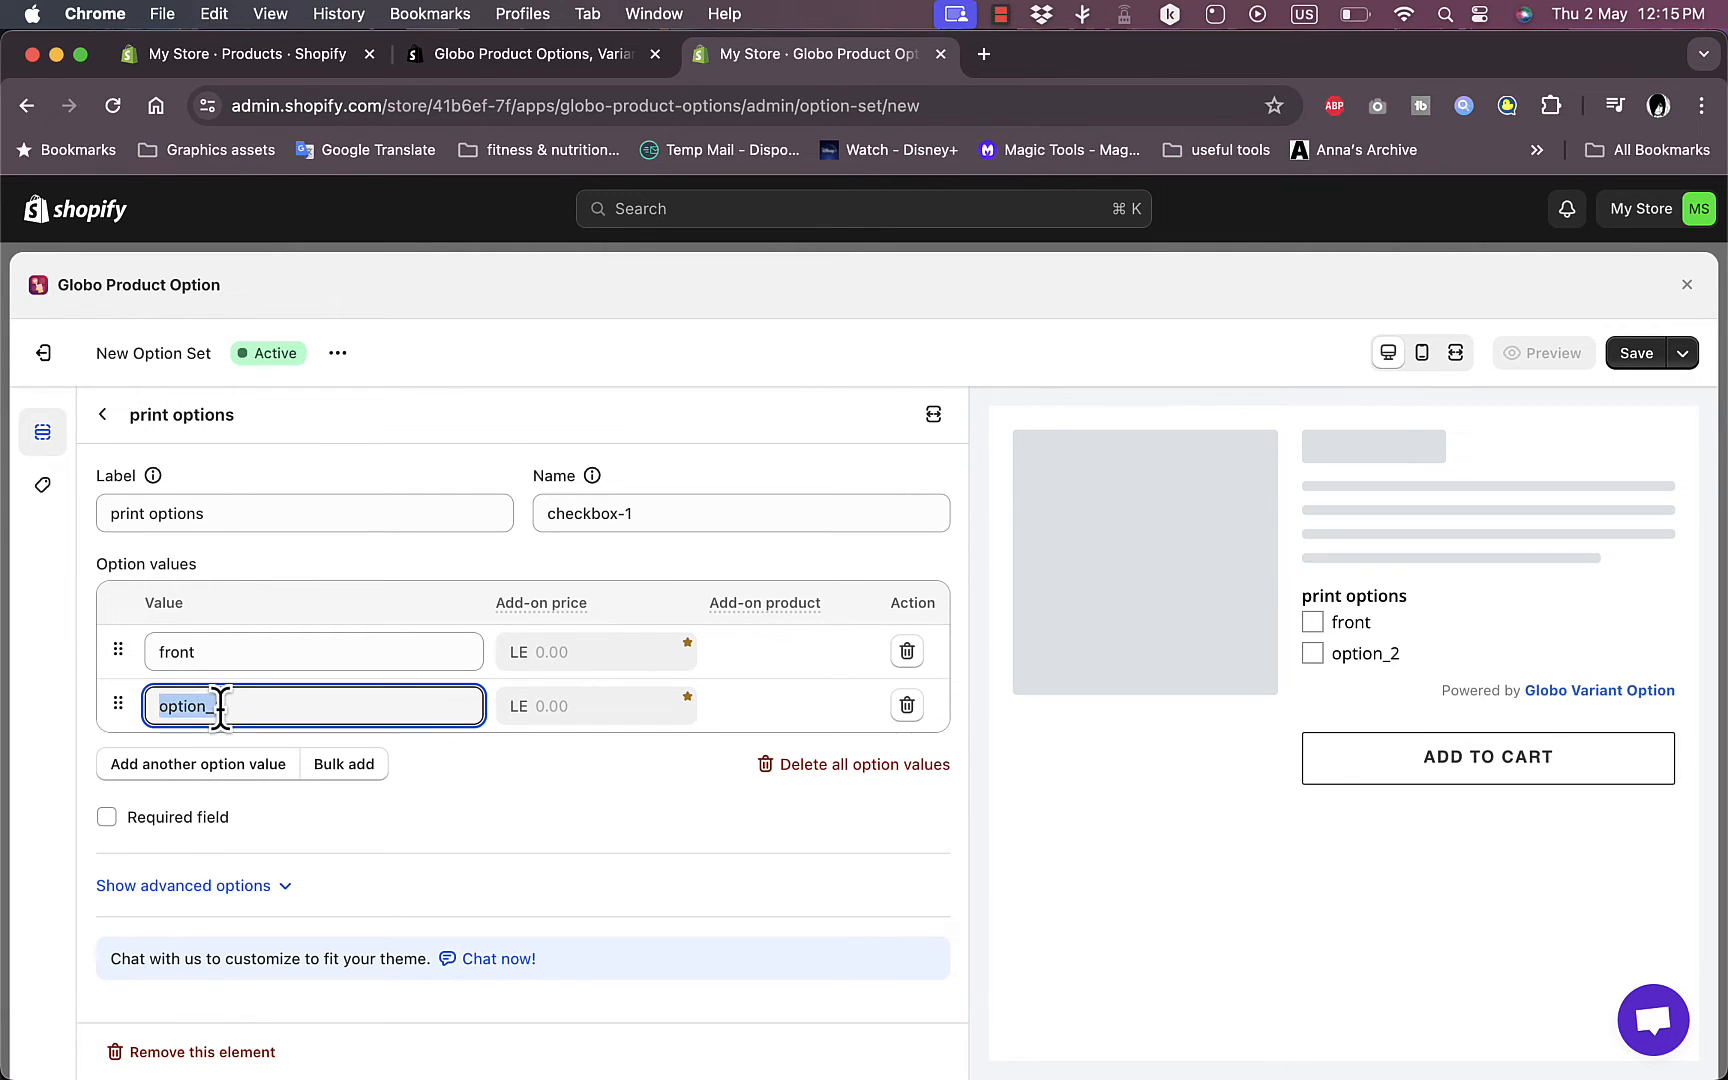
pyautogui.write('back')
pyautogui.click(578, 806)
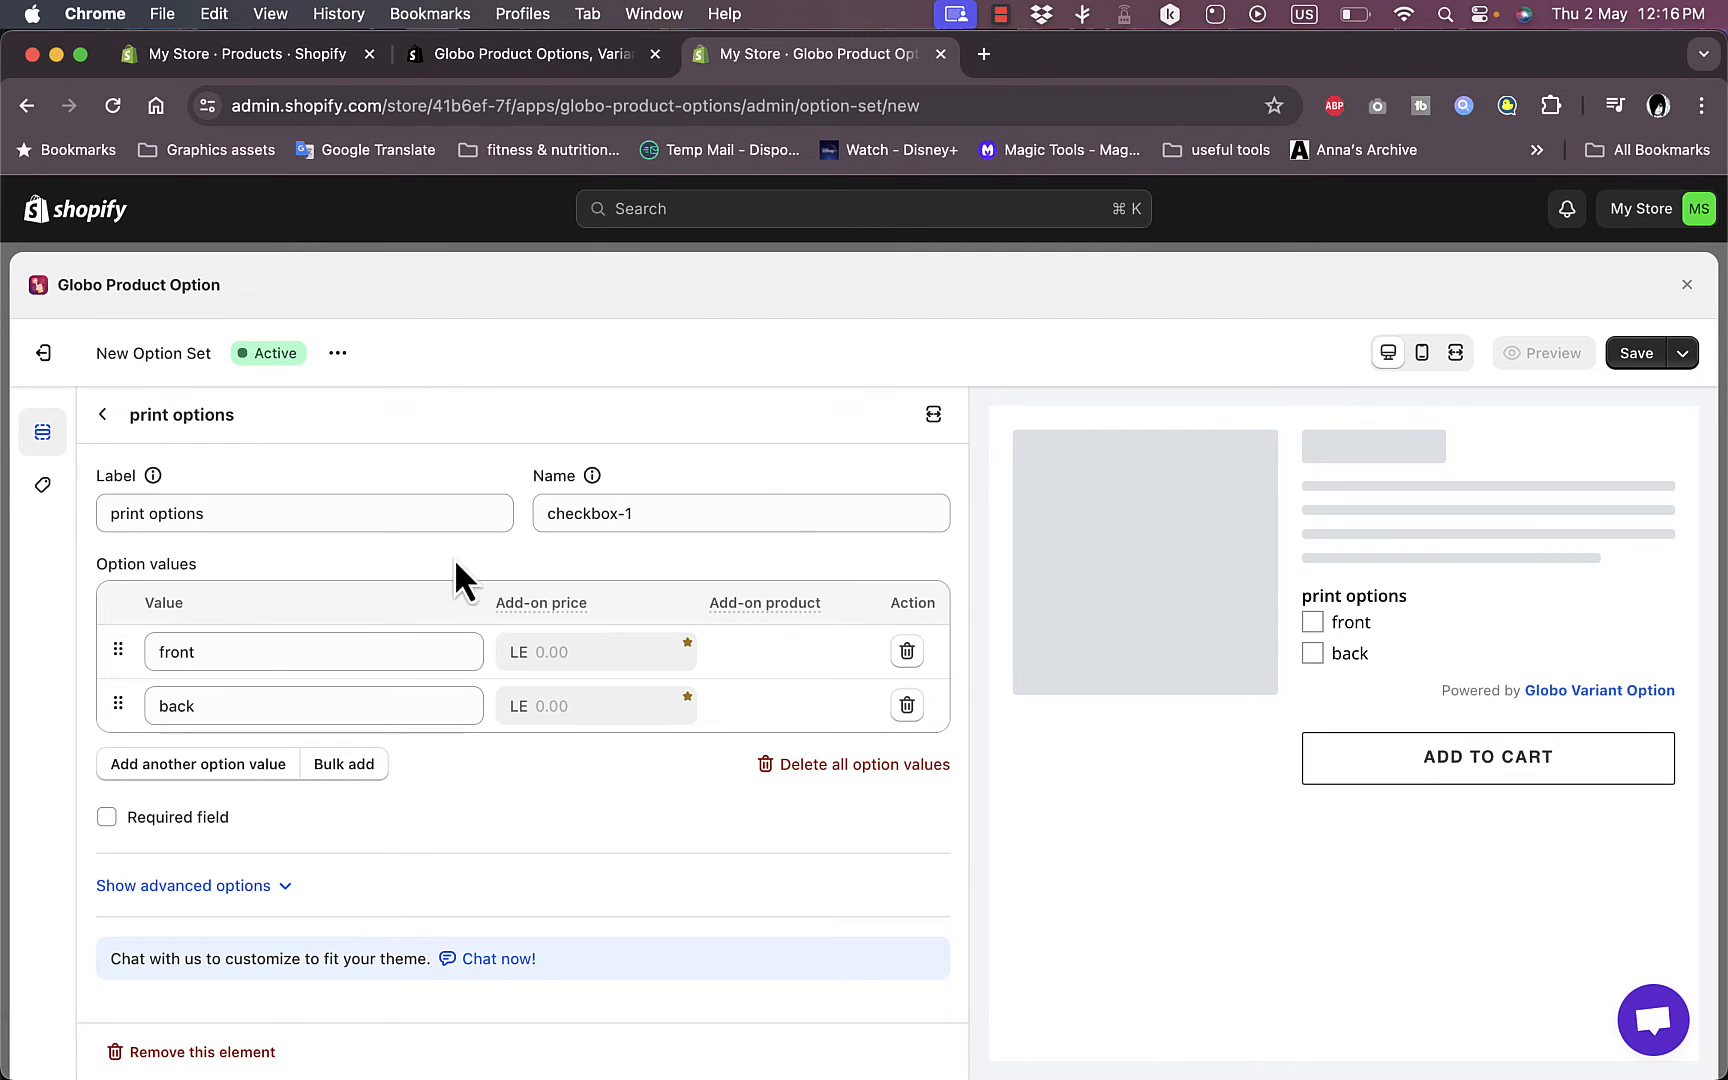
pyautogui.click(100, 414)
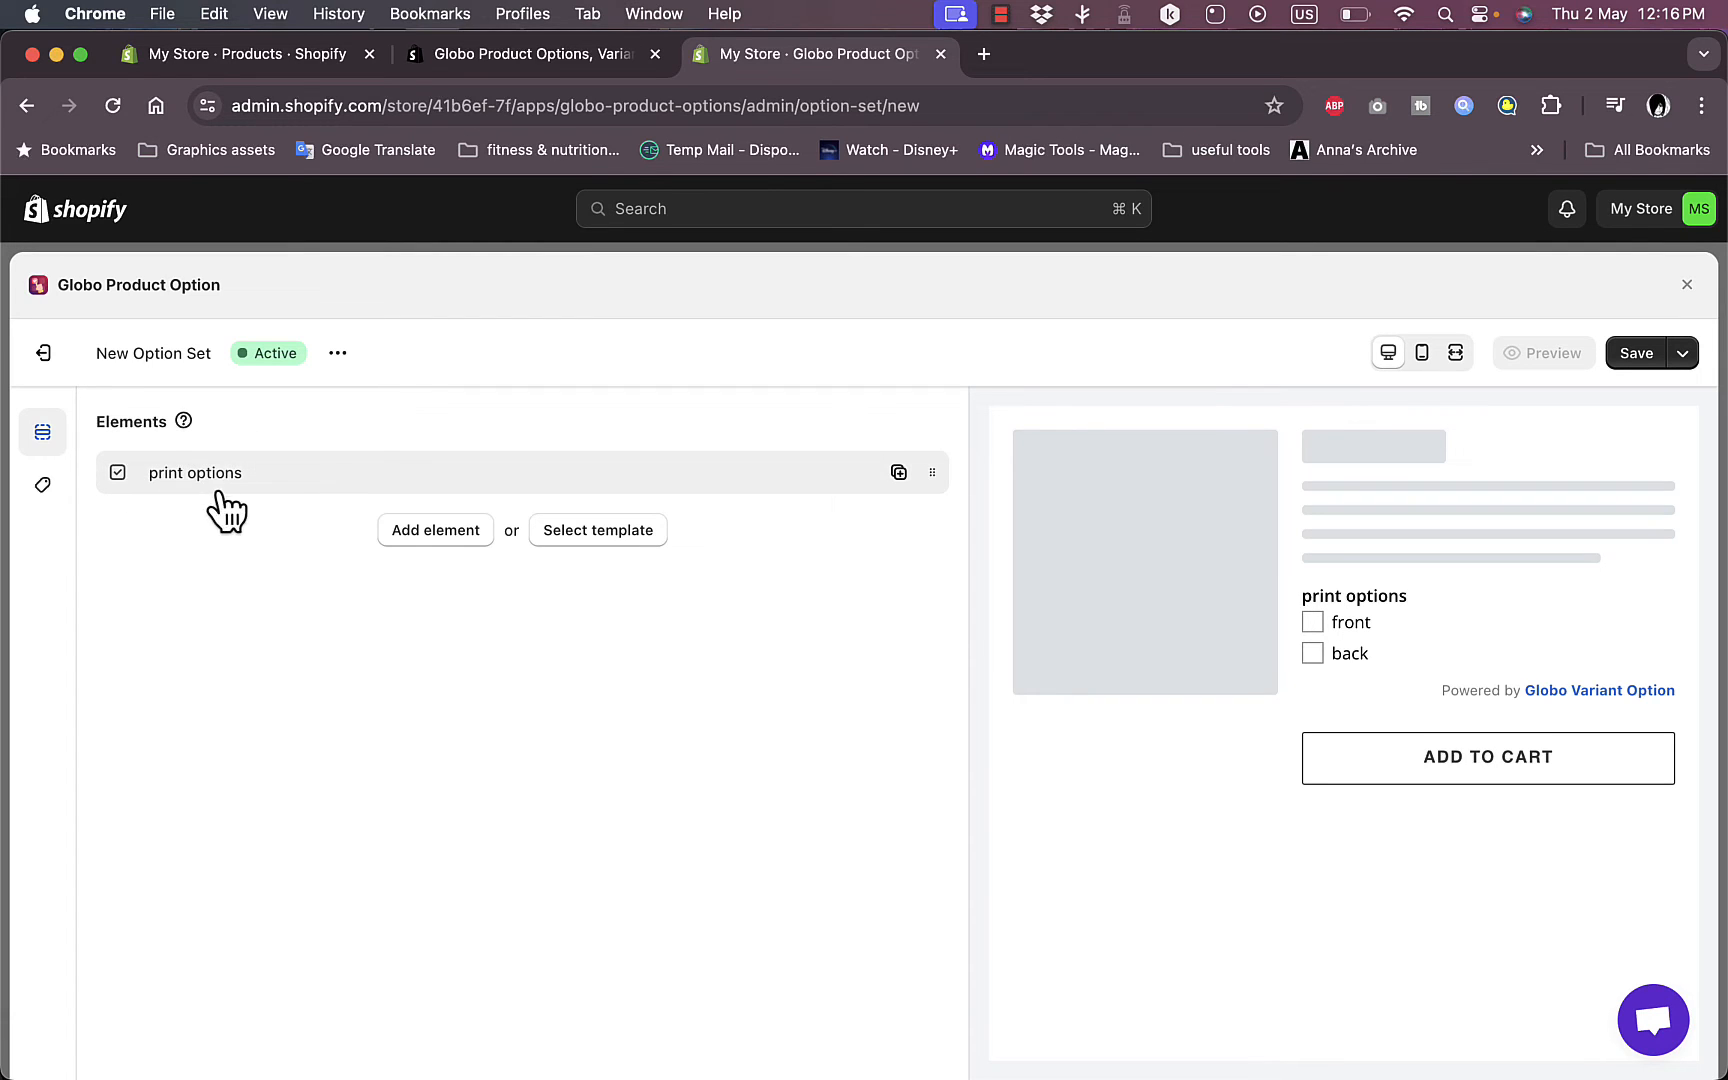
# Step: Add a Text element to the option set and label it "custom text"
pyautogui.click(455, 532)
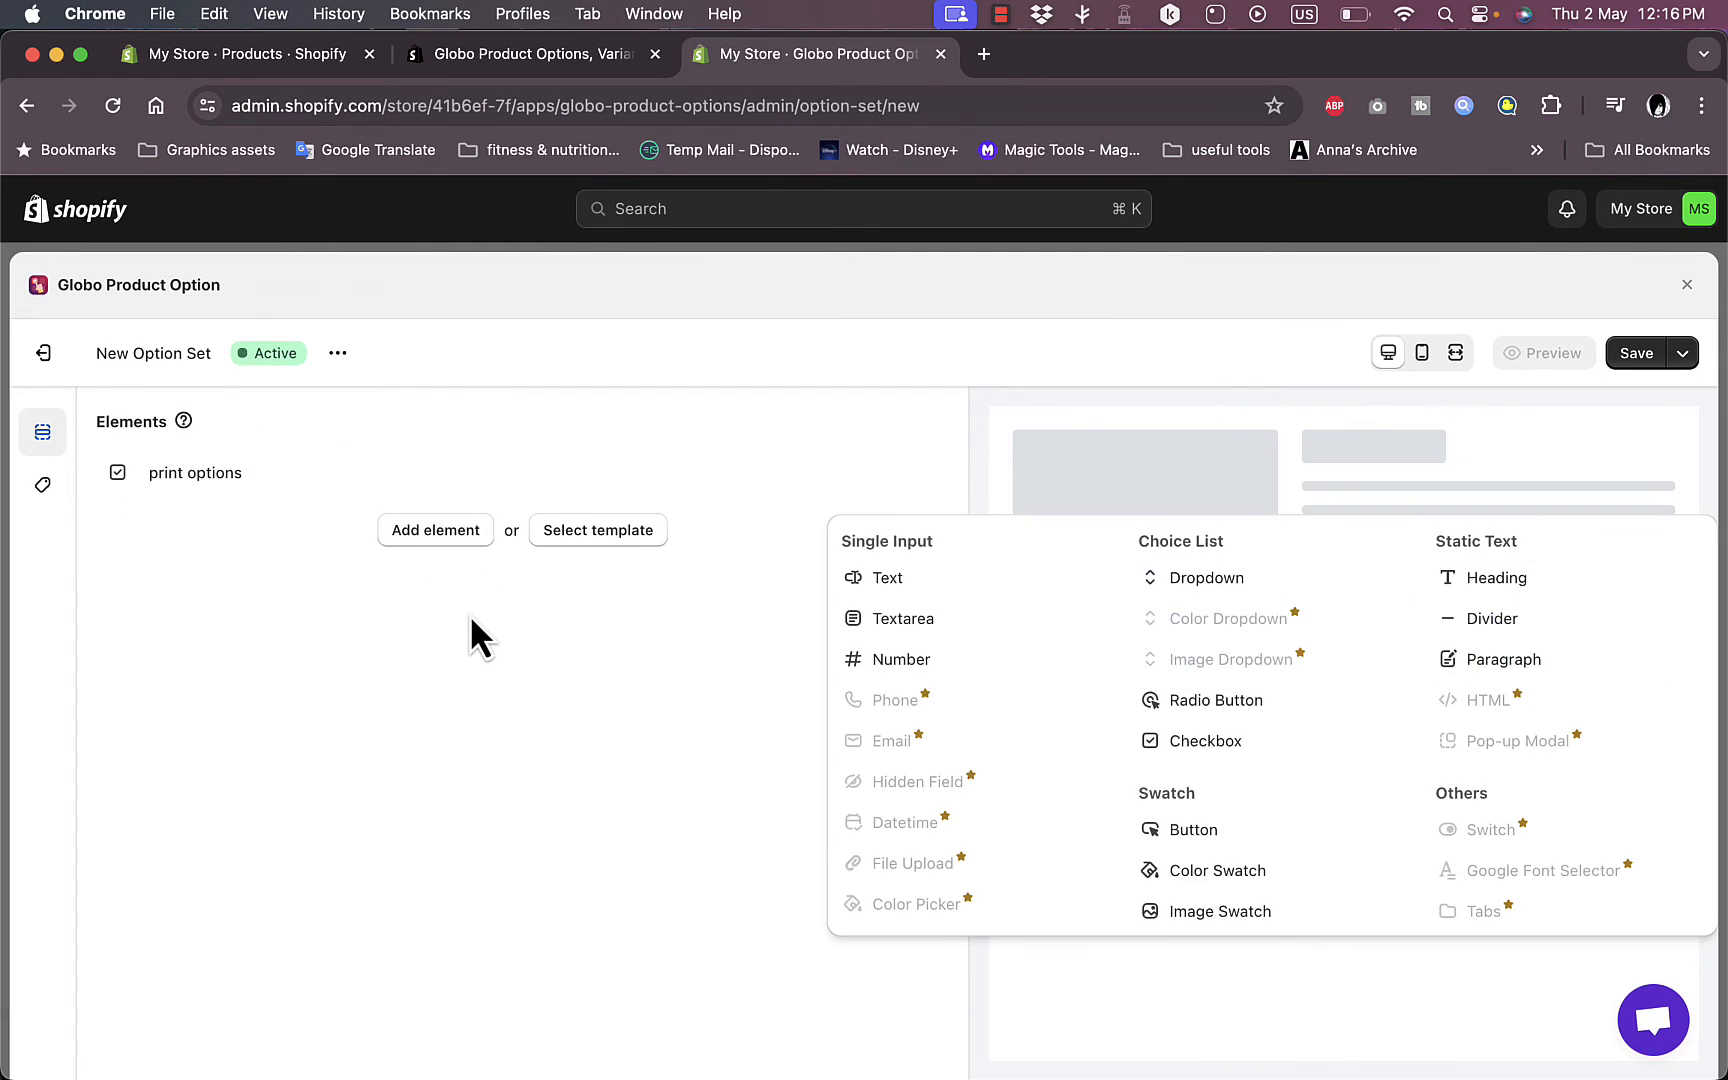
pyautogui.click(893, 579)
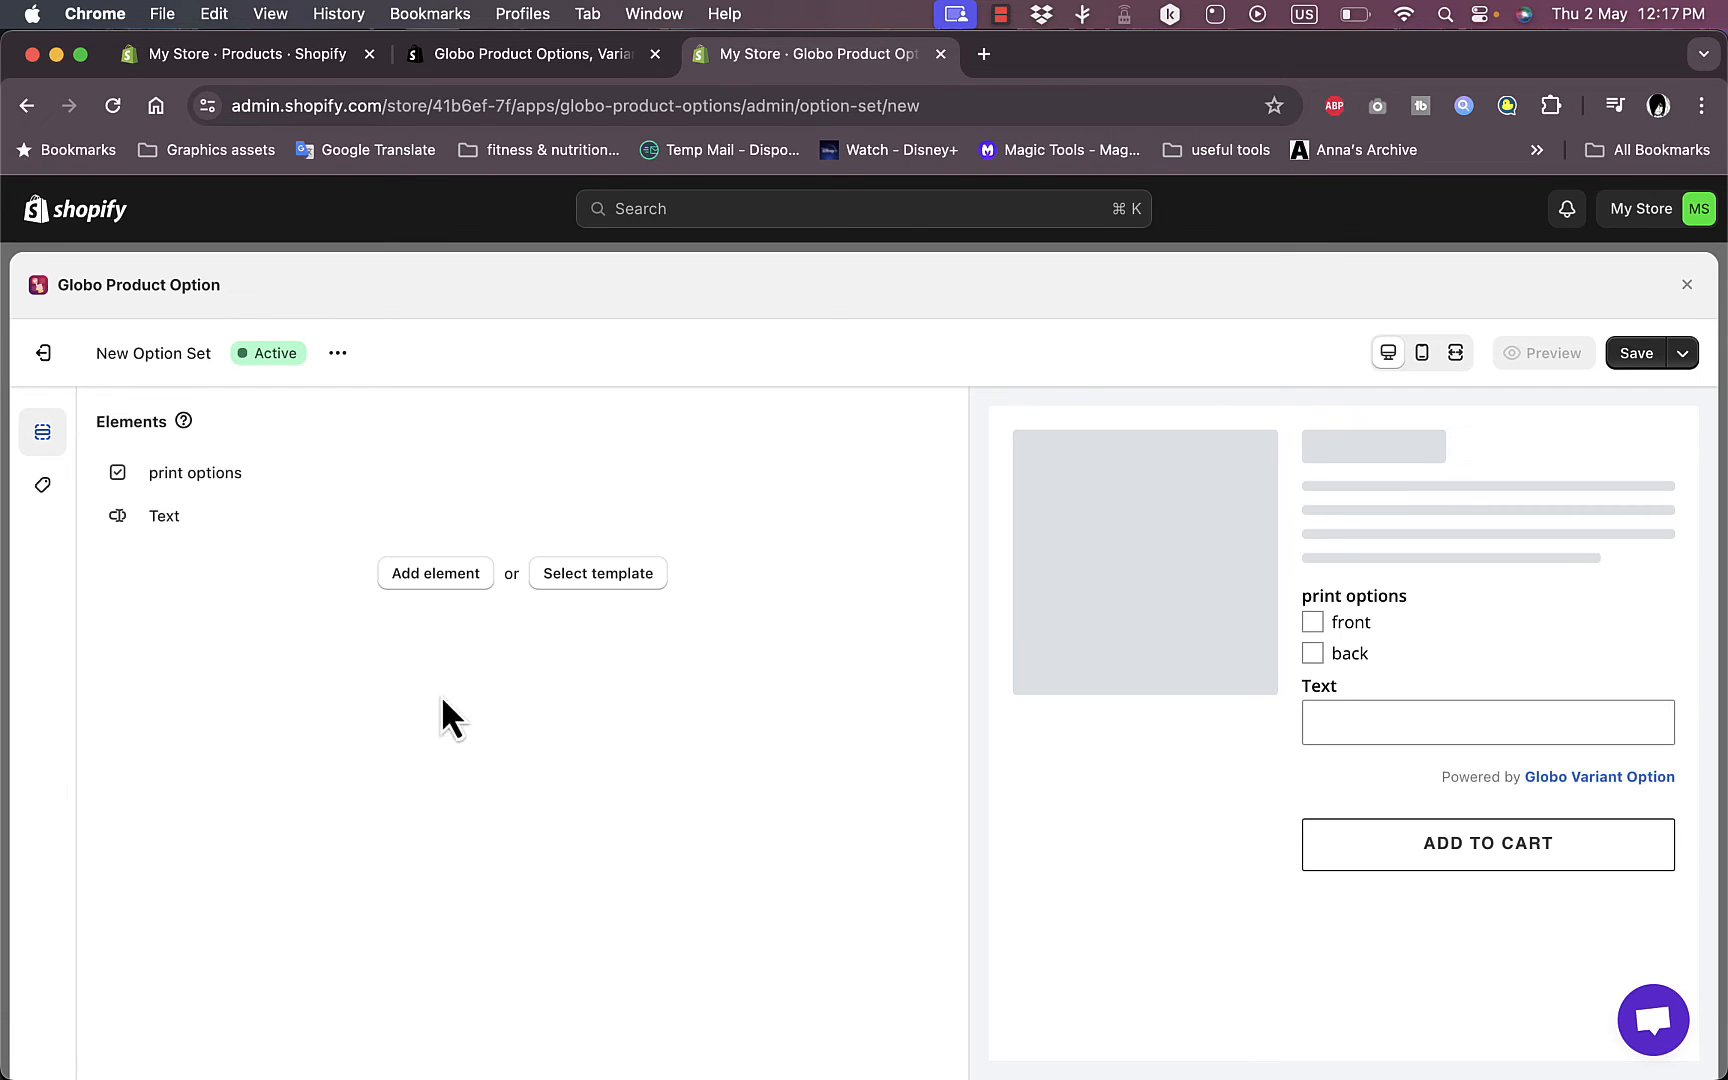
pyautogui.click(274, 513)
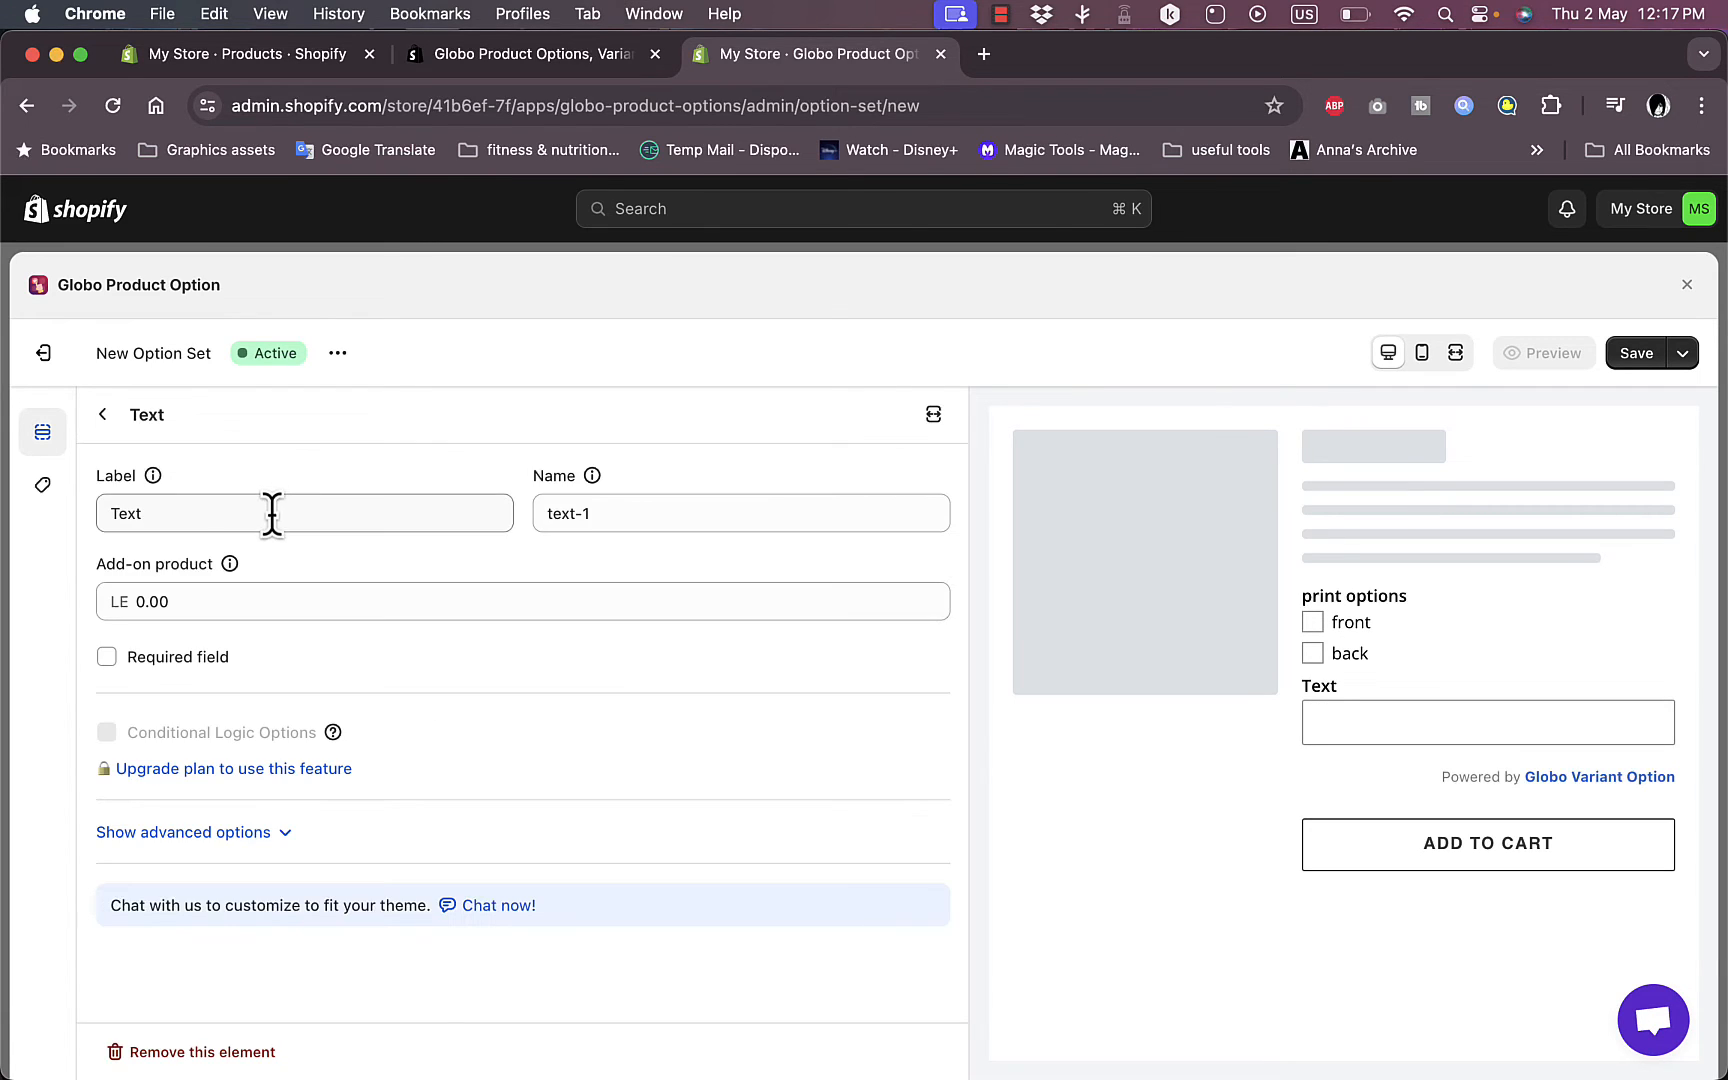
pyautogui.doubleClick(272, 513)
pyautogui.write('c')
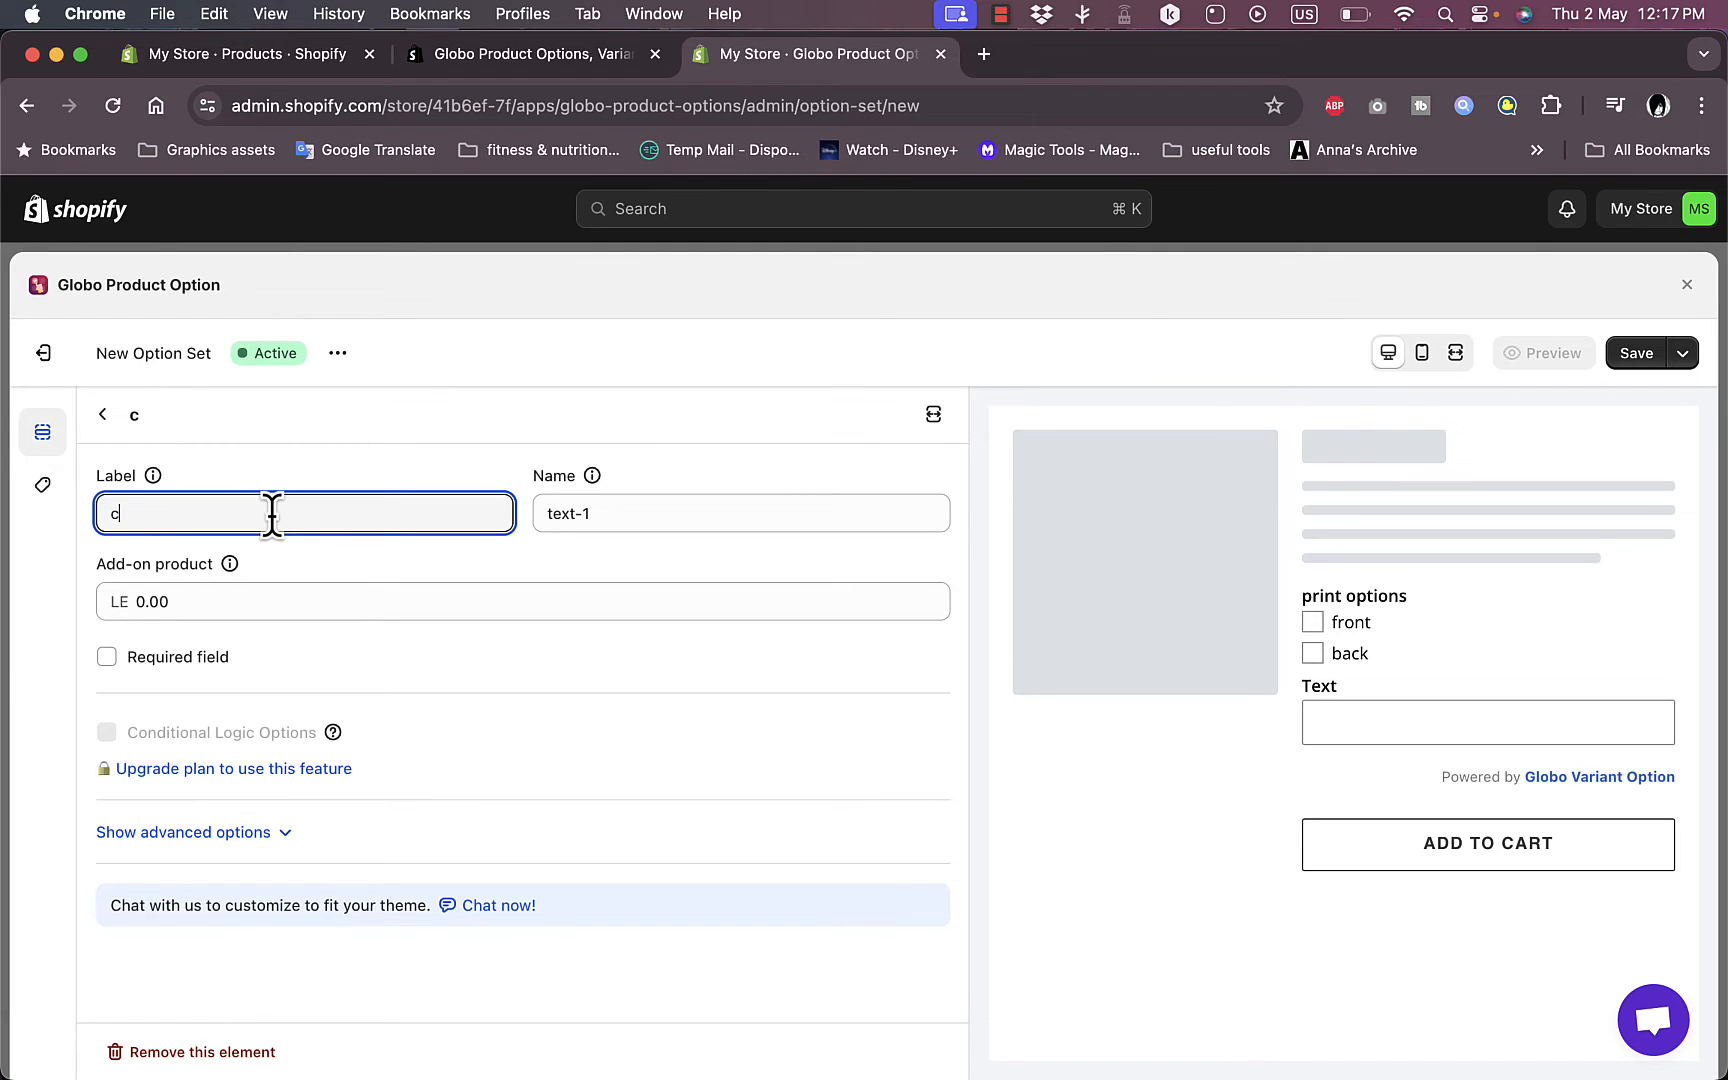
pyautogui.write('ustom text')
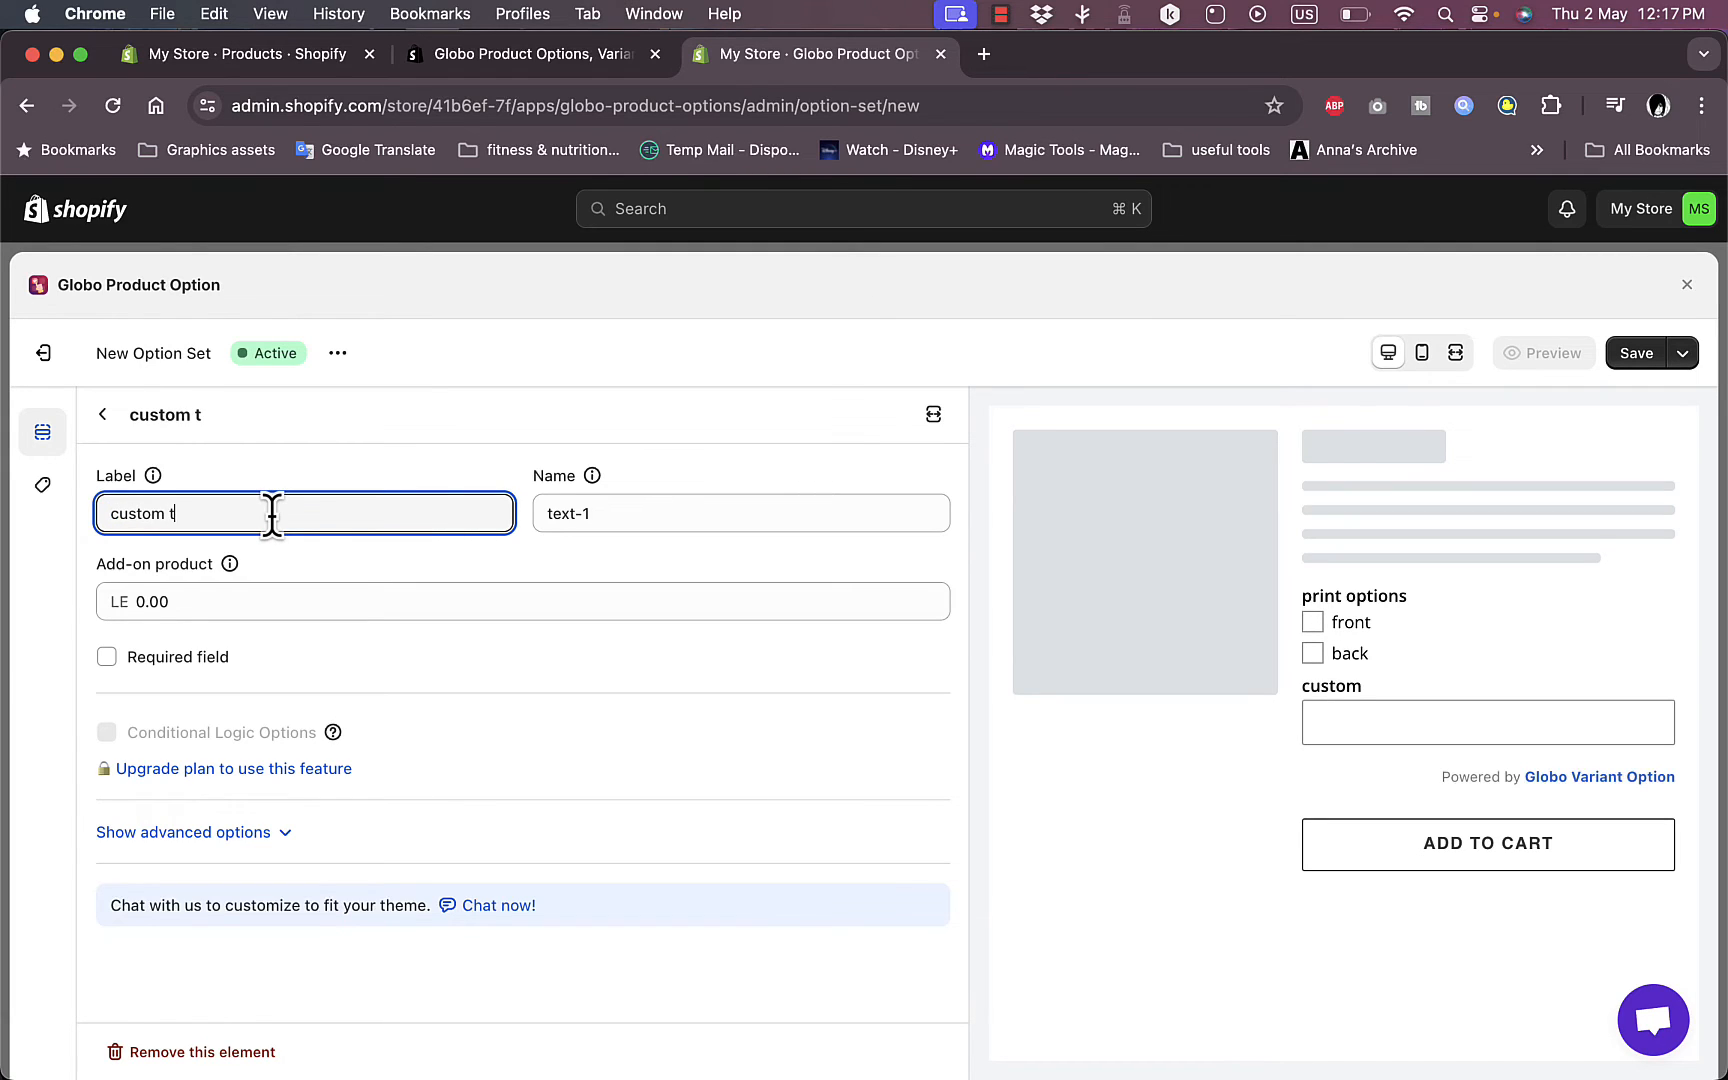
pyautogui.click(322, 645)
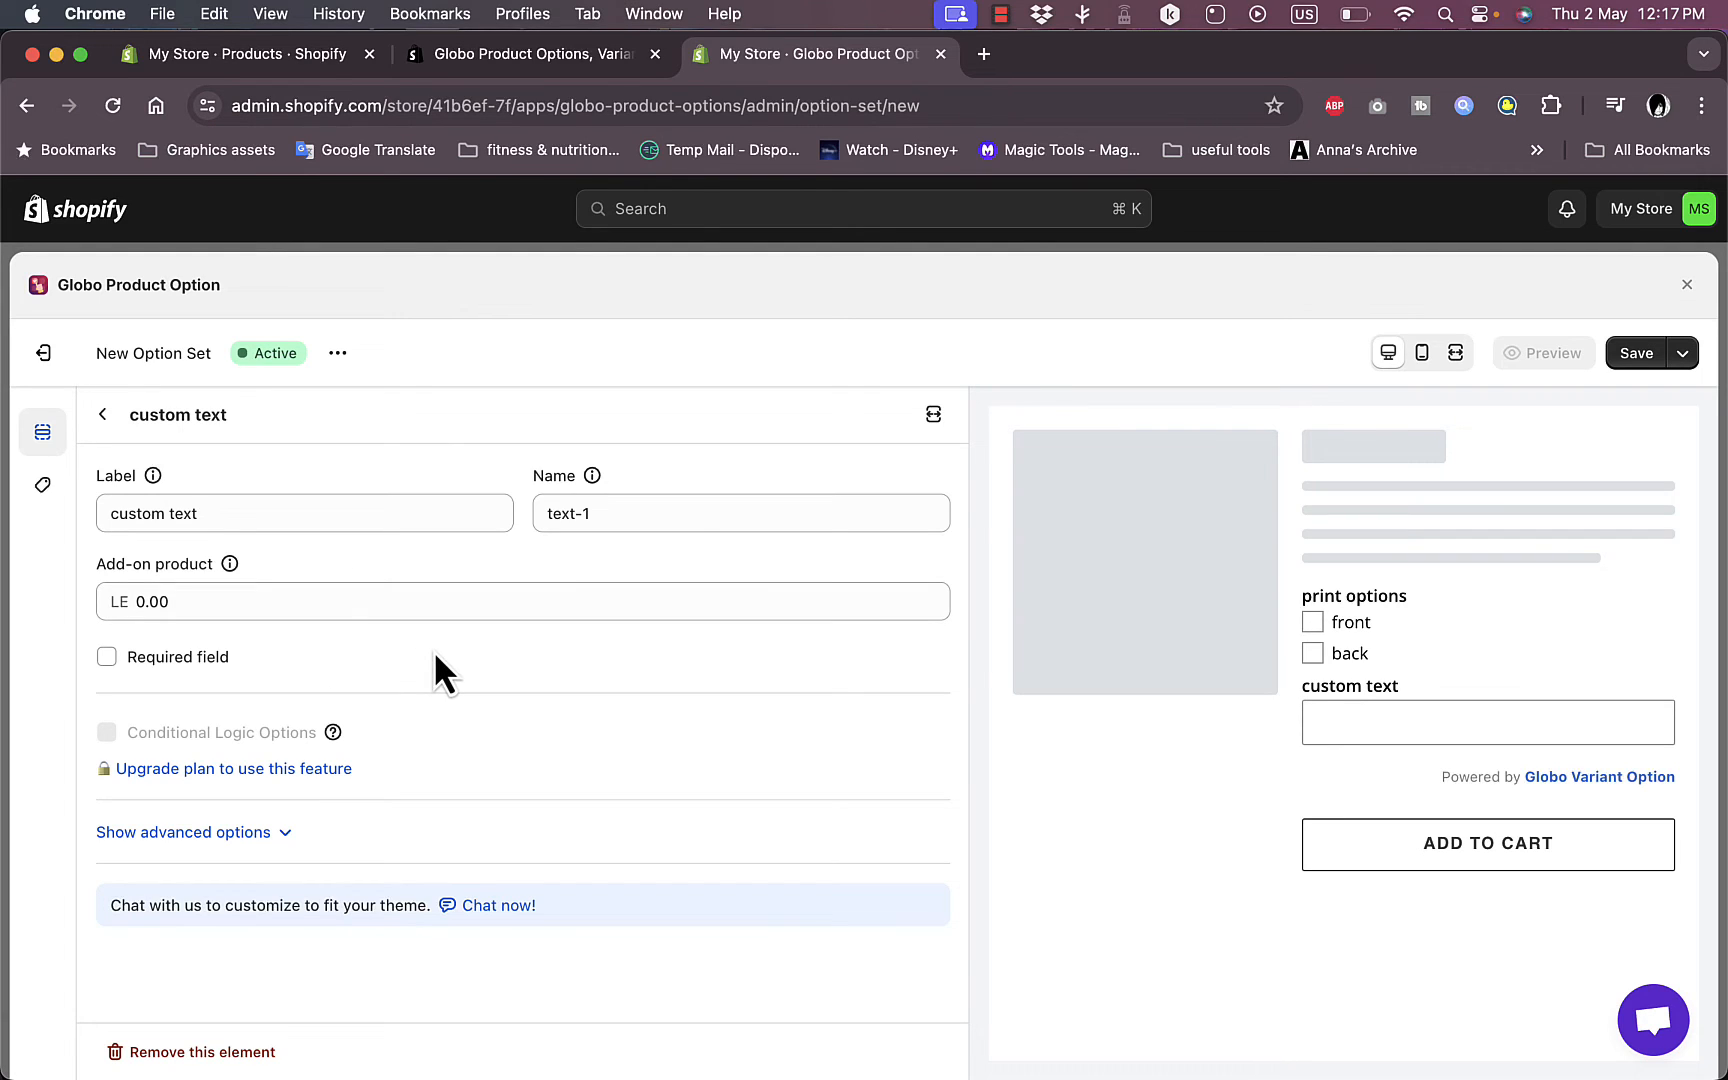
pyautogui.click(258, 598)
pyautogui.doubleClick(191, 601)
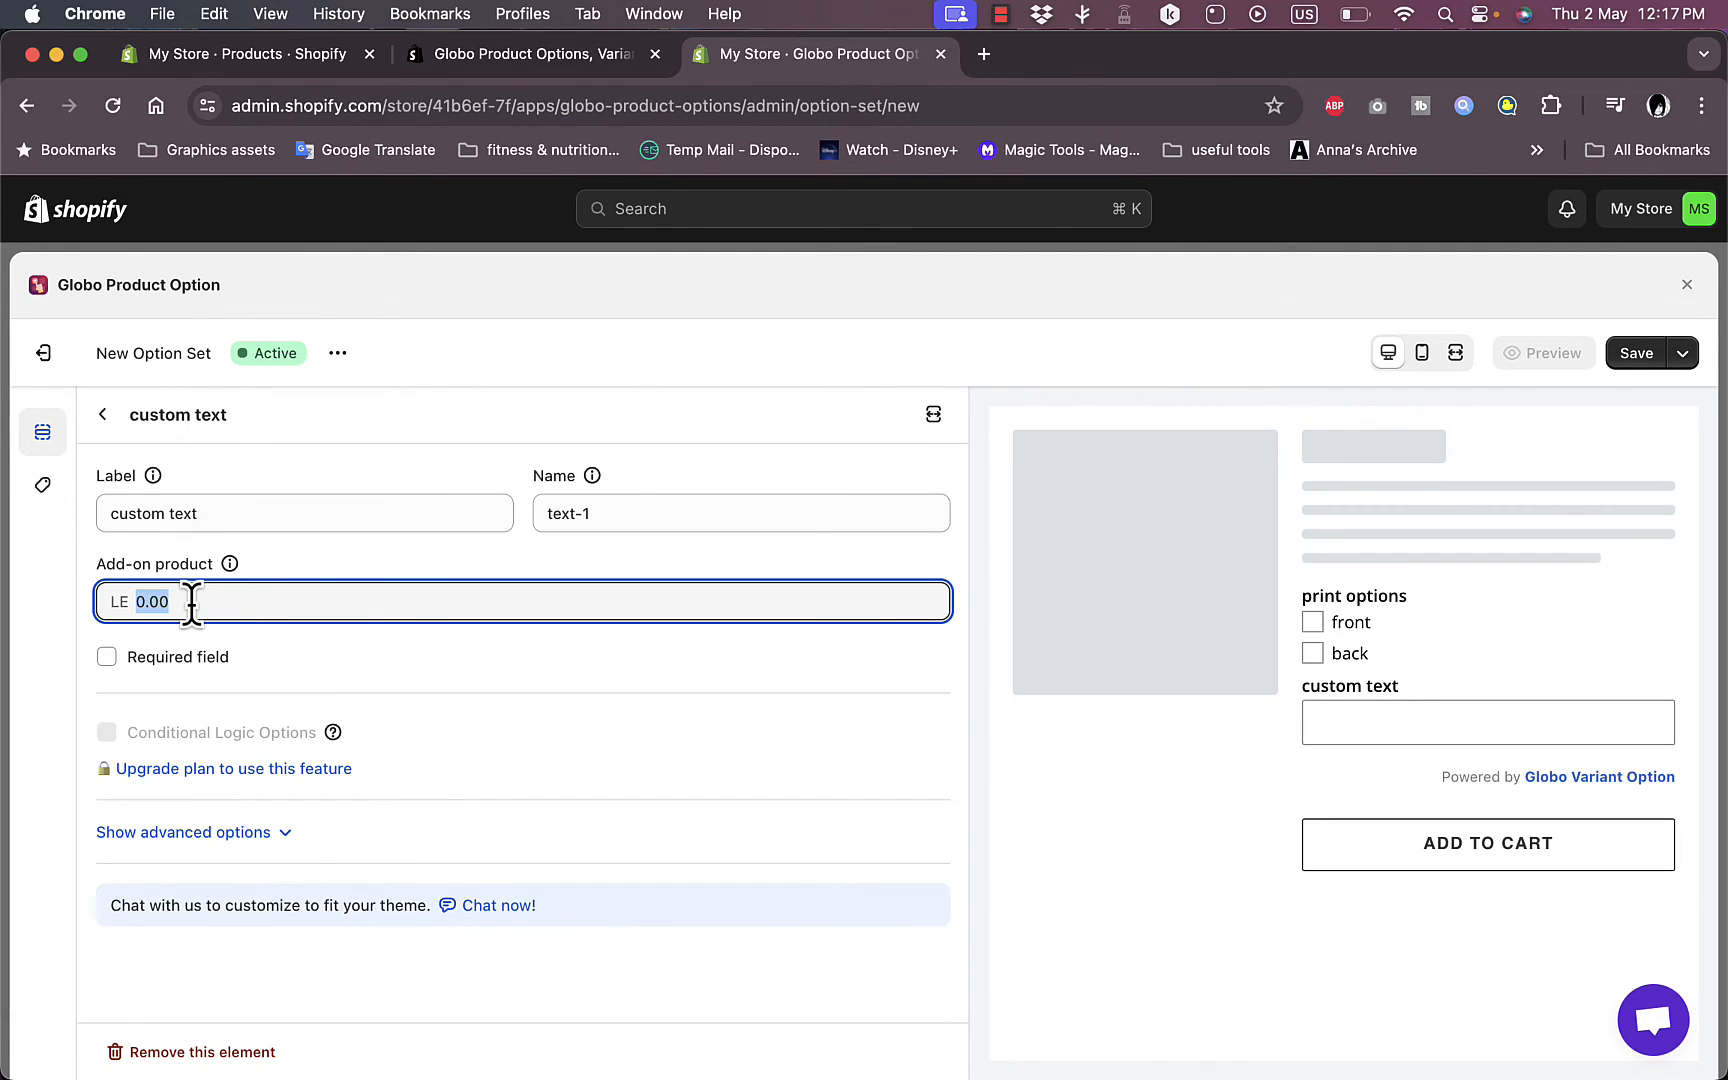
pyautogui.click(340, 665)
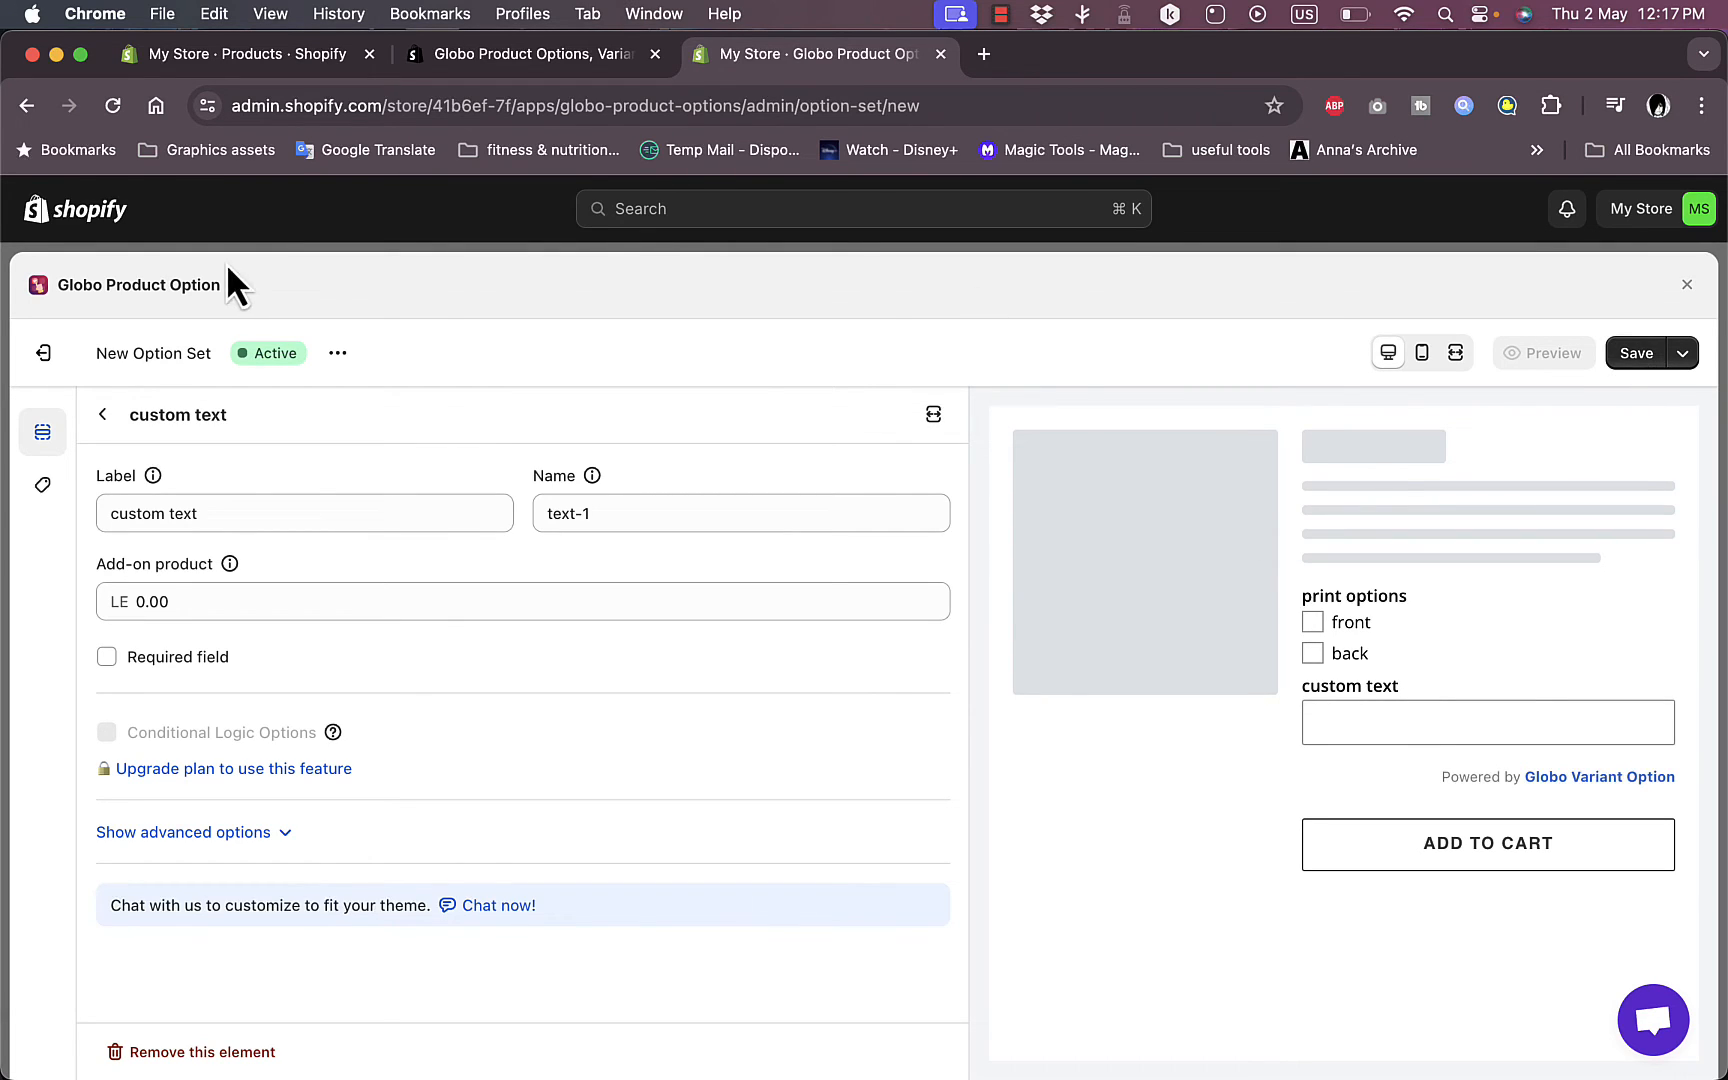
# Step: Add a Color Swatch element below custom text in the option set and open its settings
pyautogui.click(102, 414)
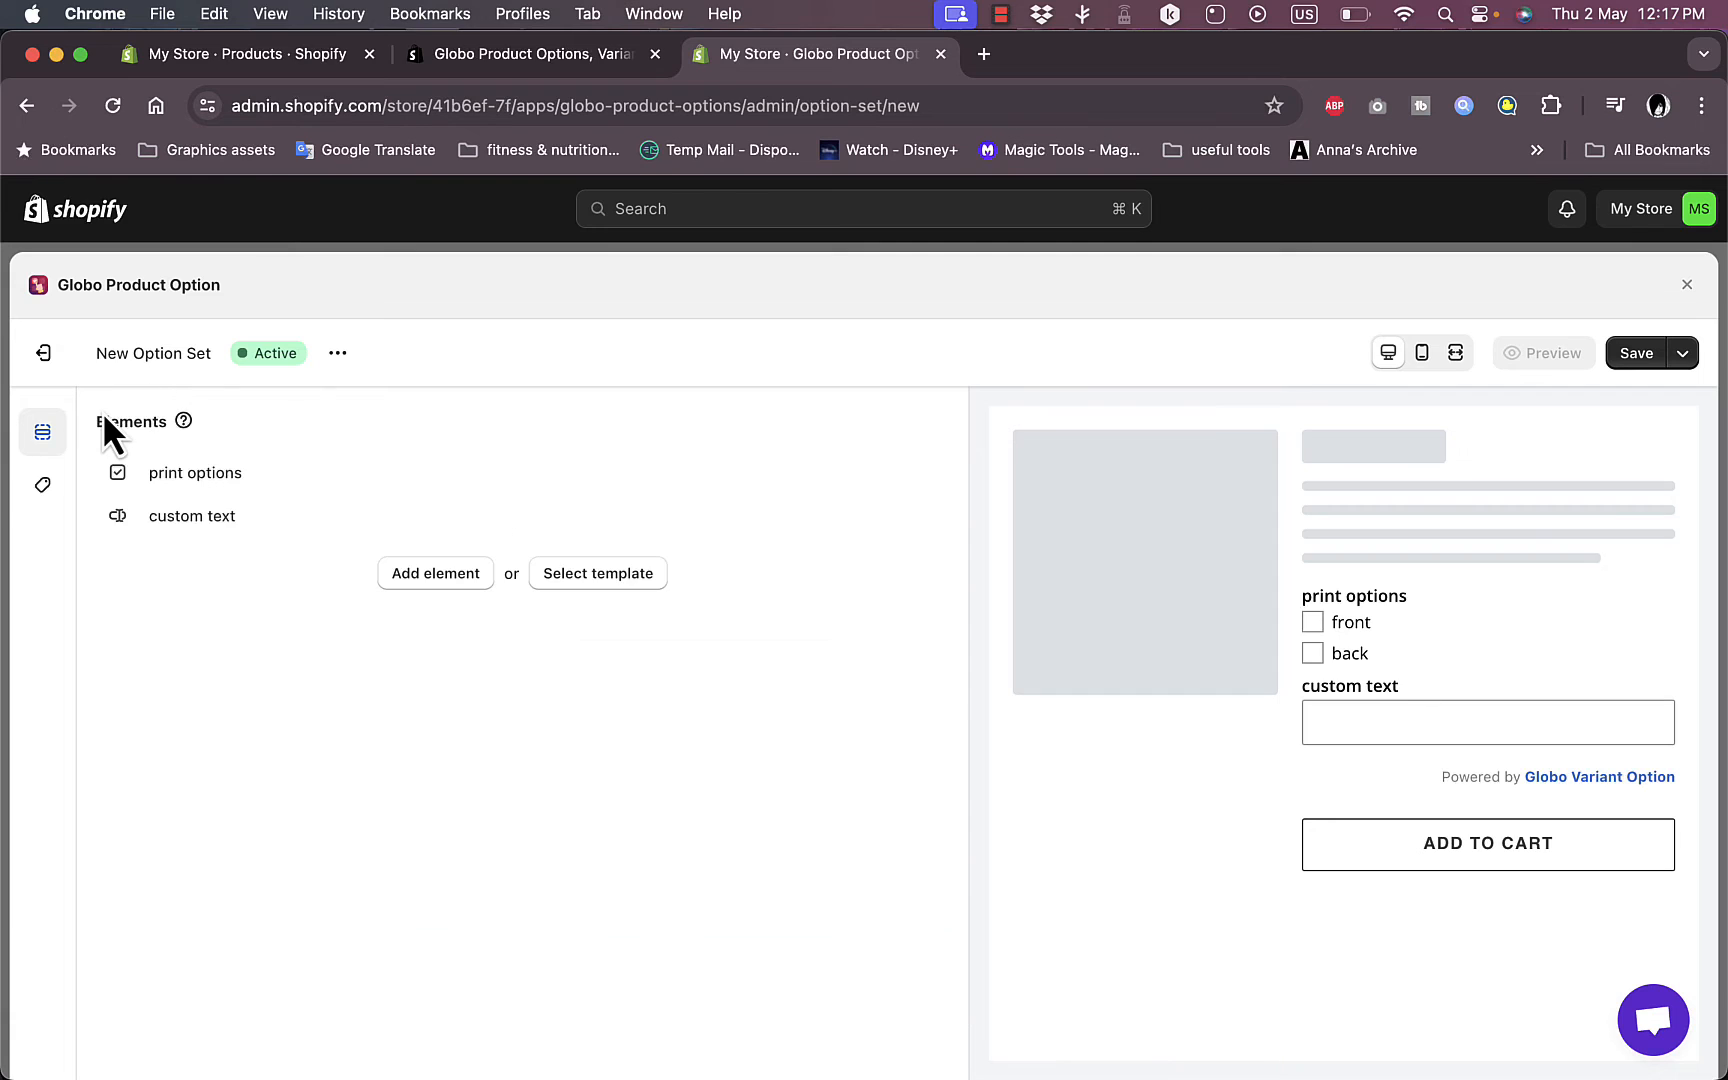
pyautogui.click(421, 574)
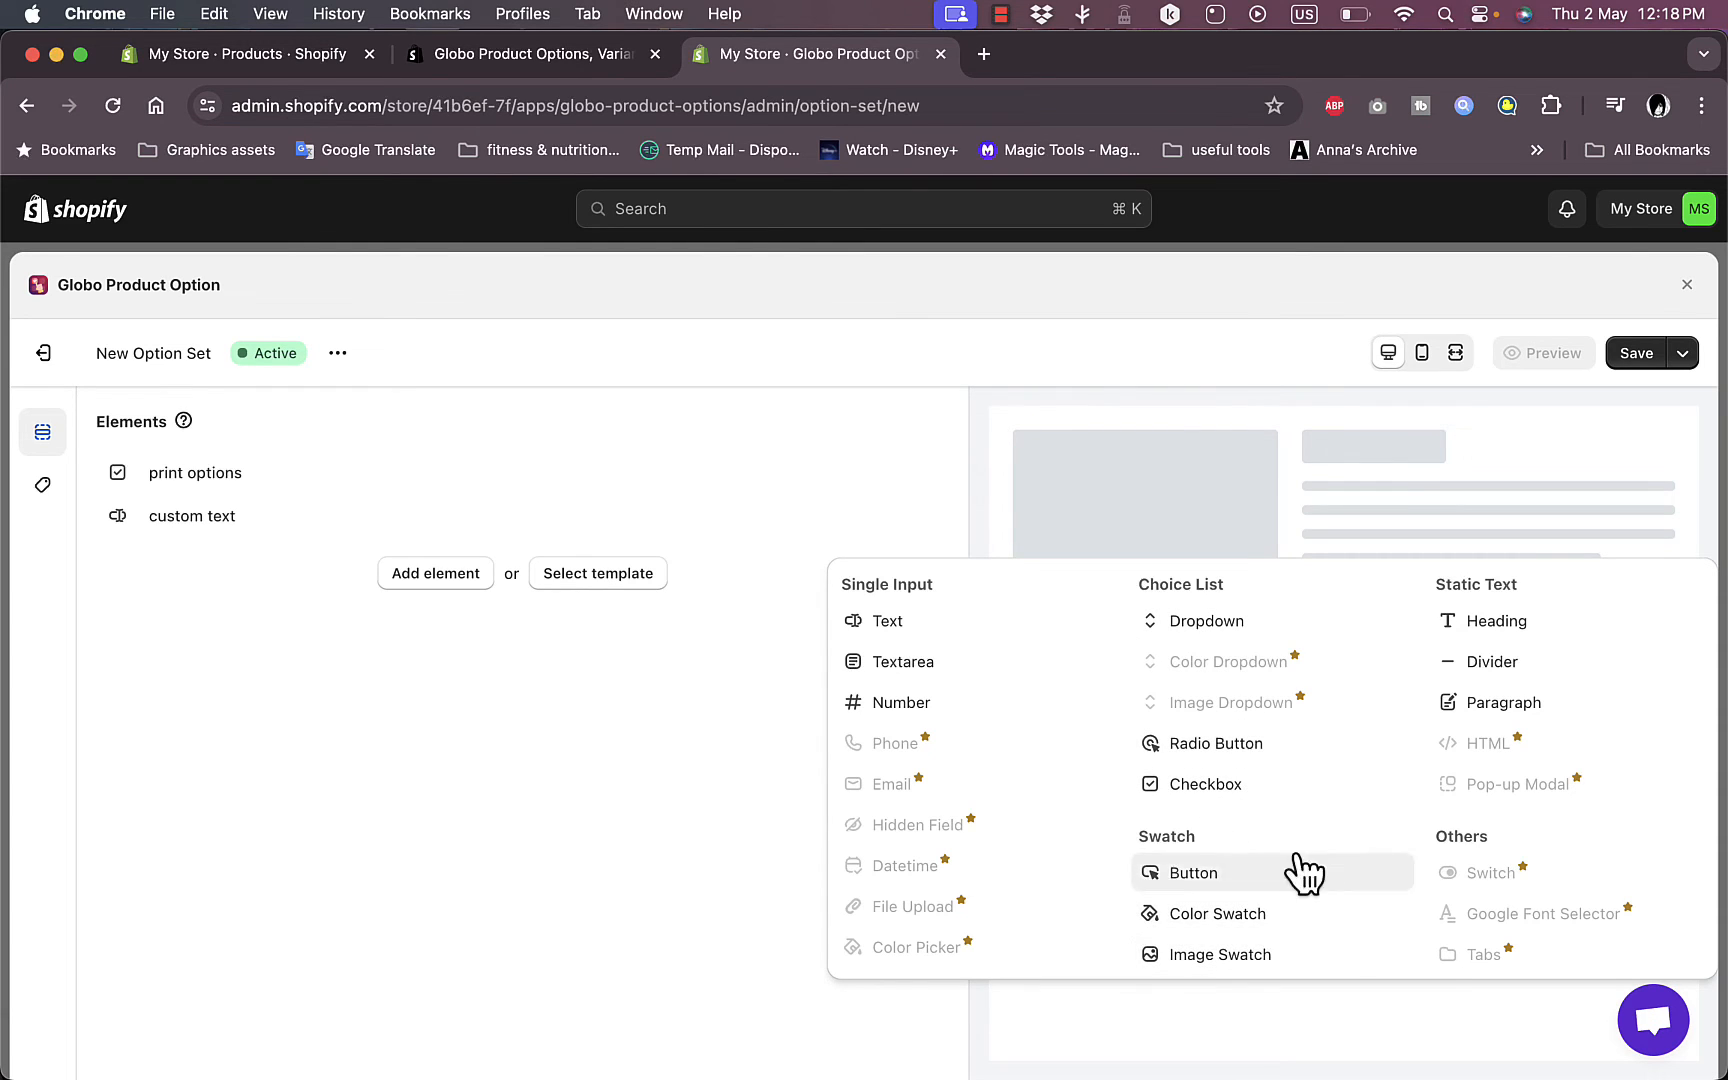
pyautogui.click(1243, 935)
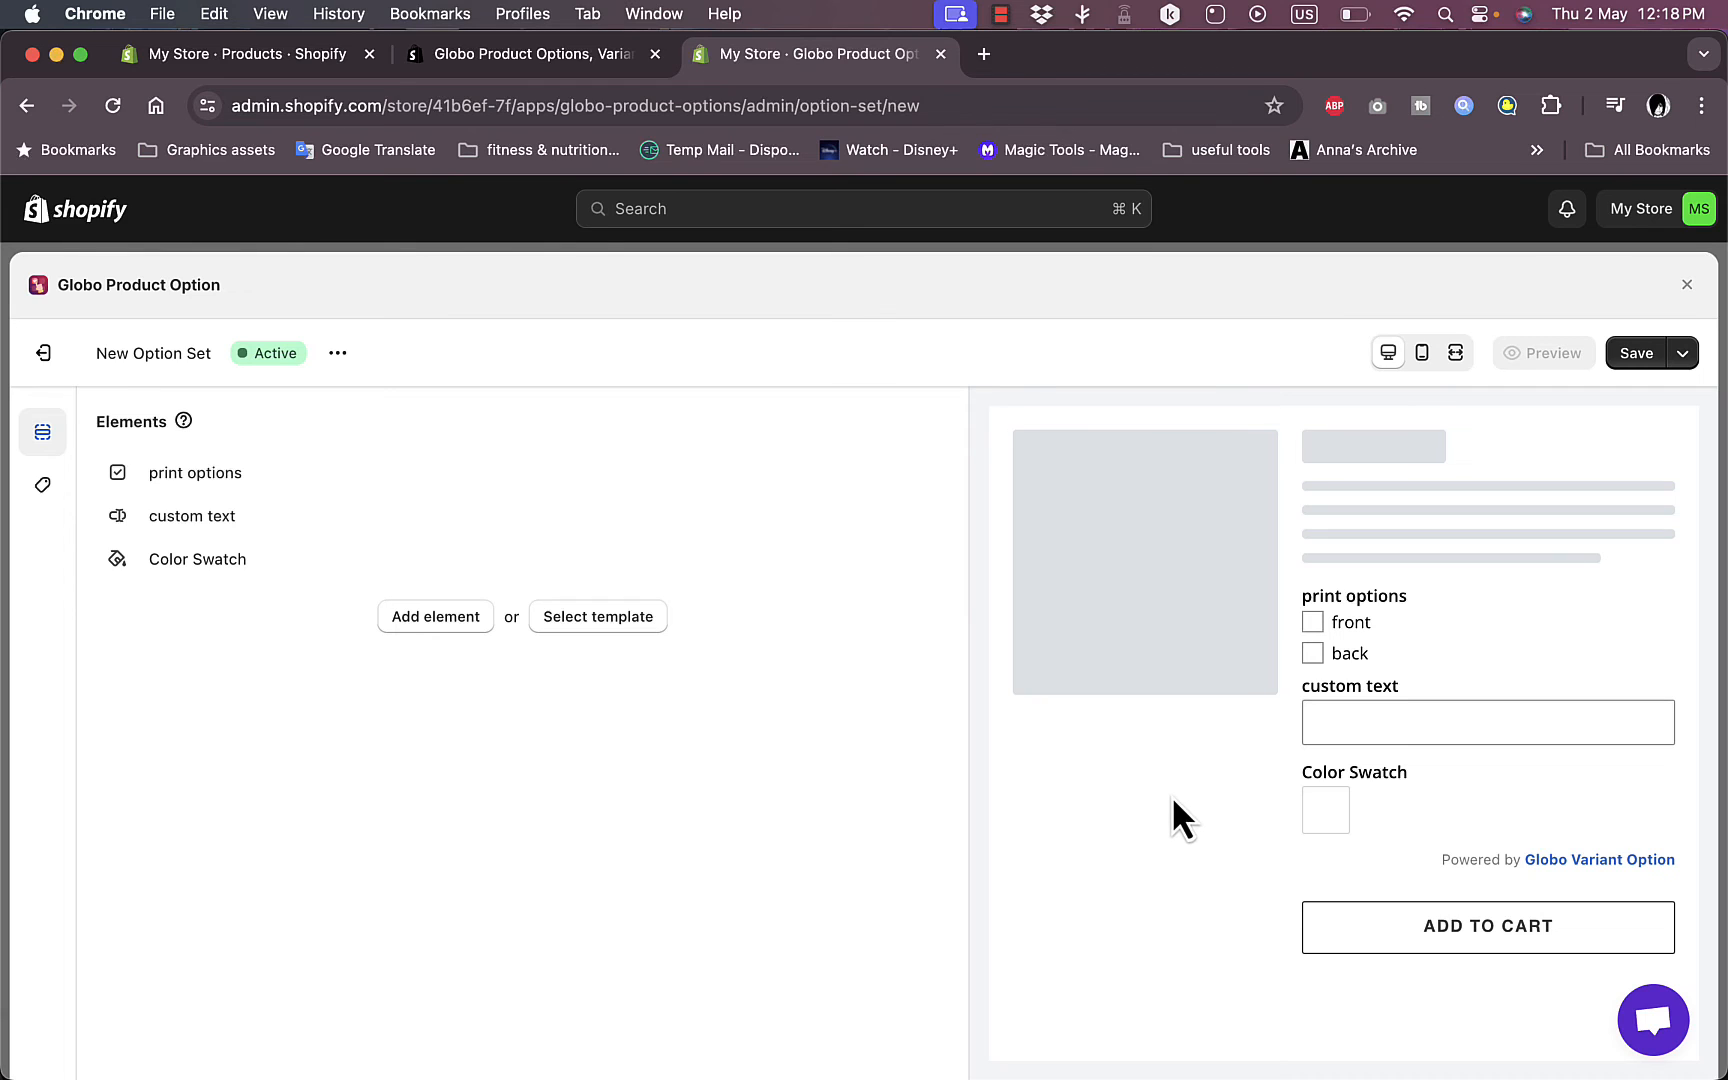
pyautogui.click(232, 558)
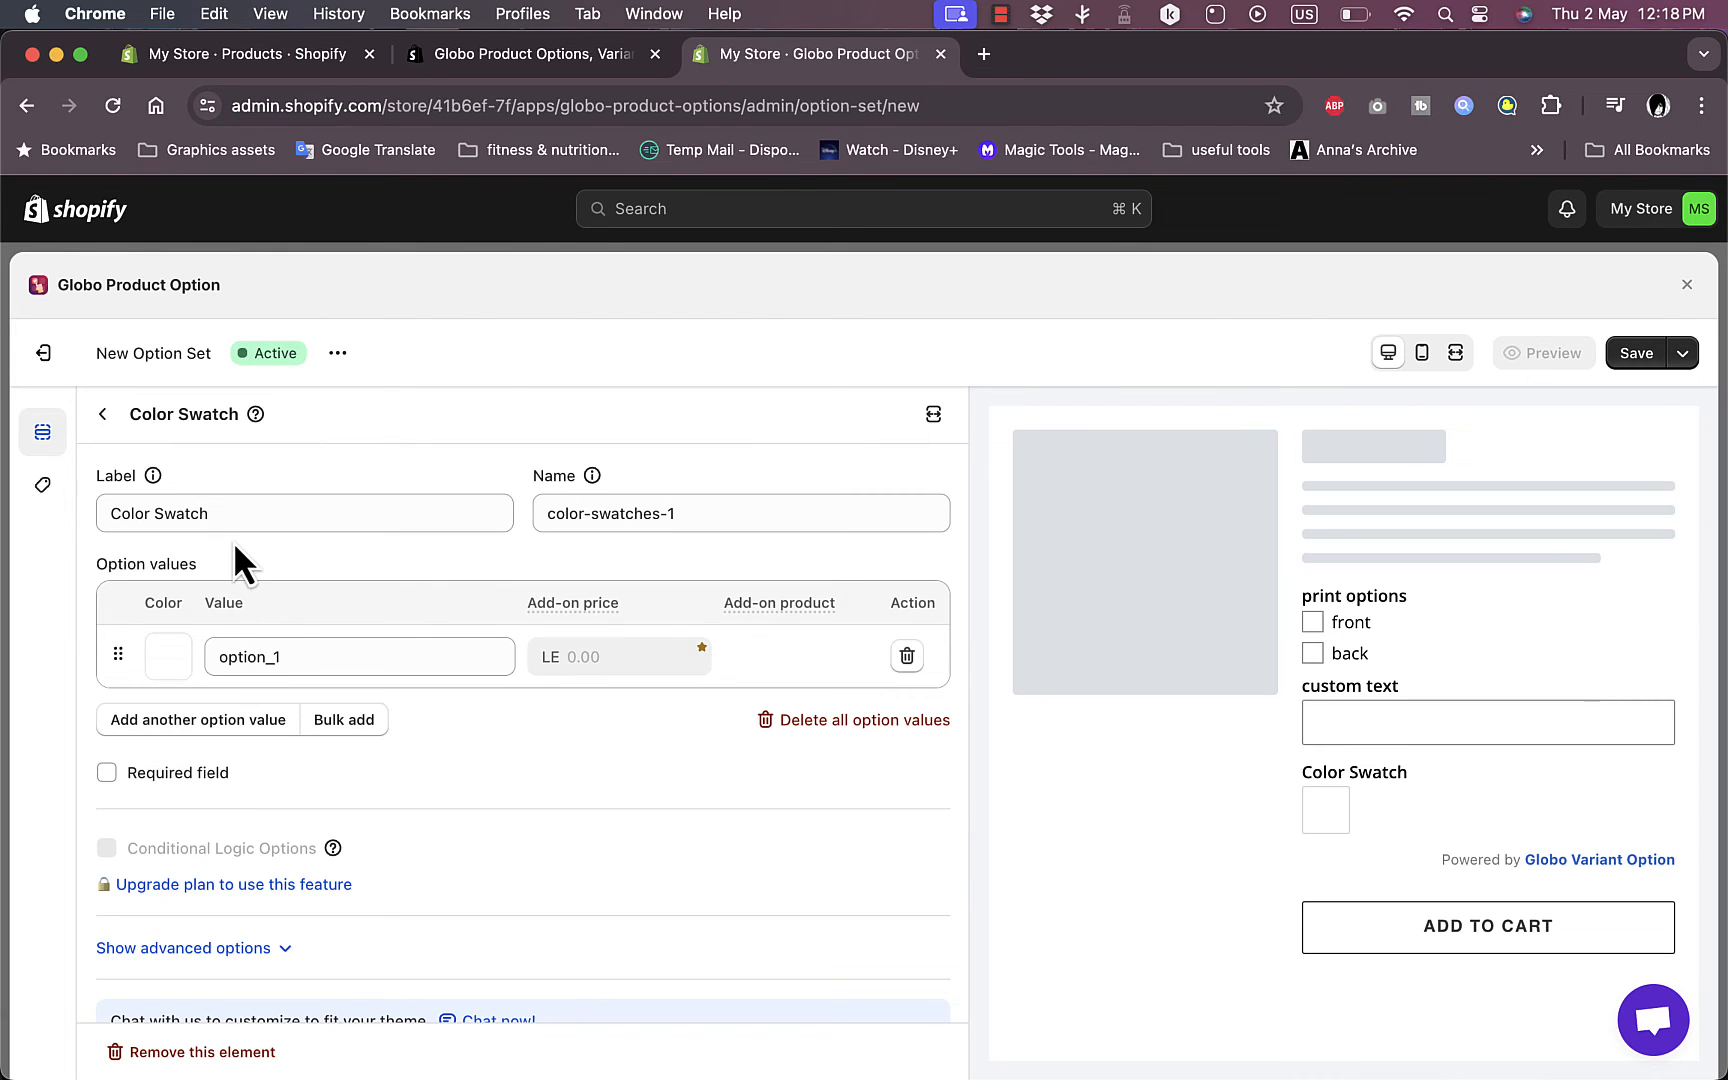
# Step: Give the Color Swatch element three option values named "white", "black" and "red"
pyautogui.doubleClick(296, 657)
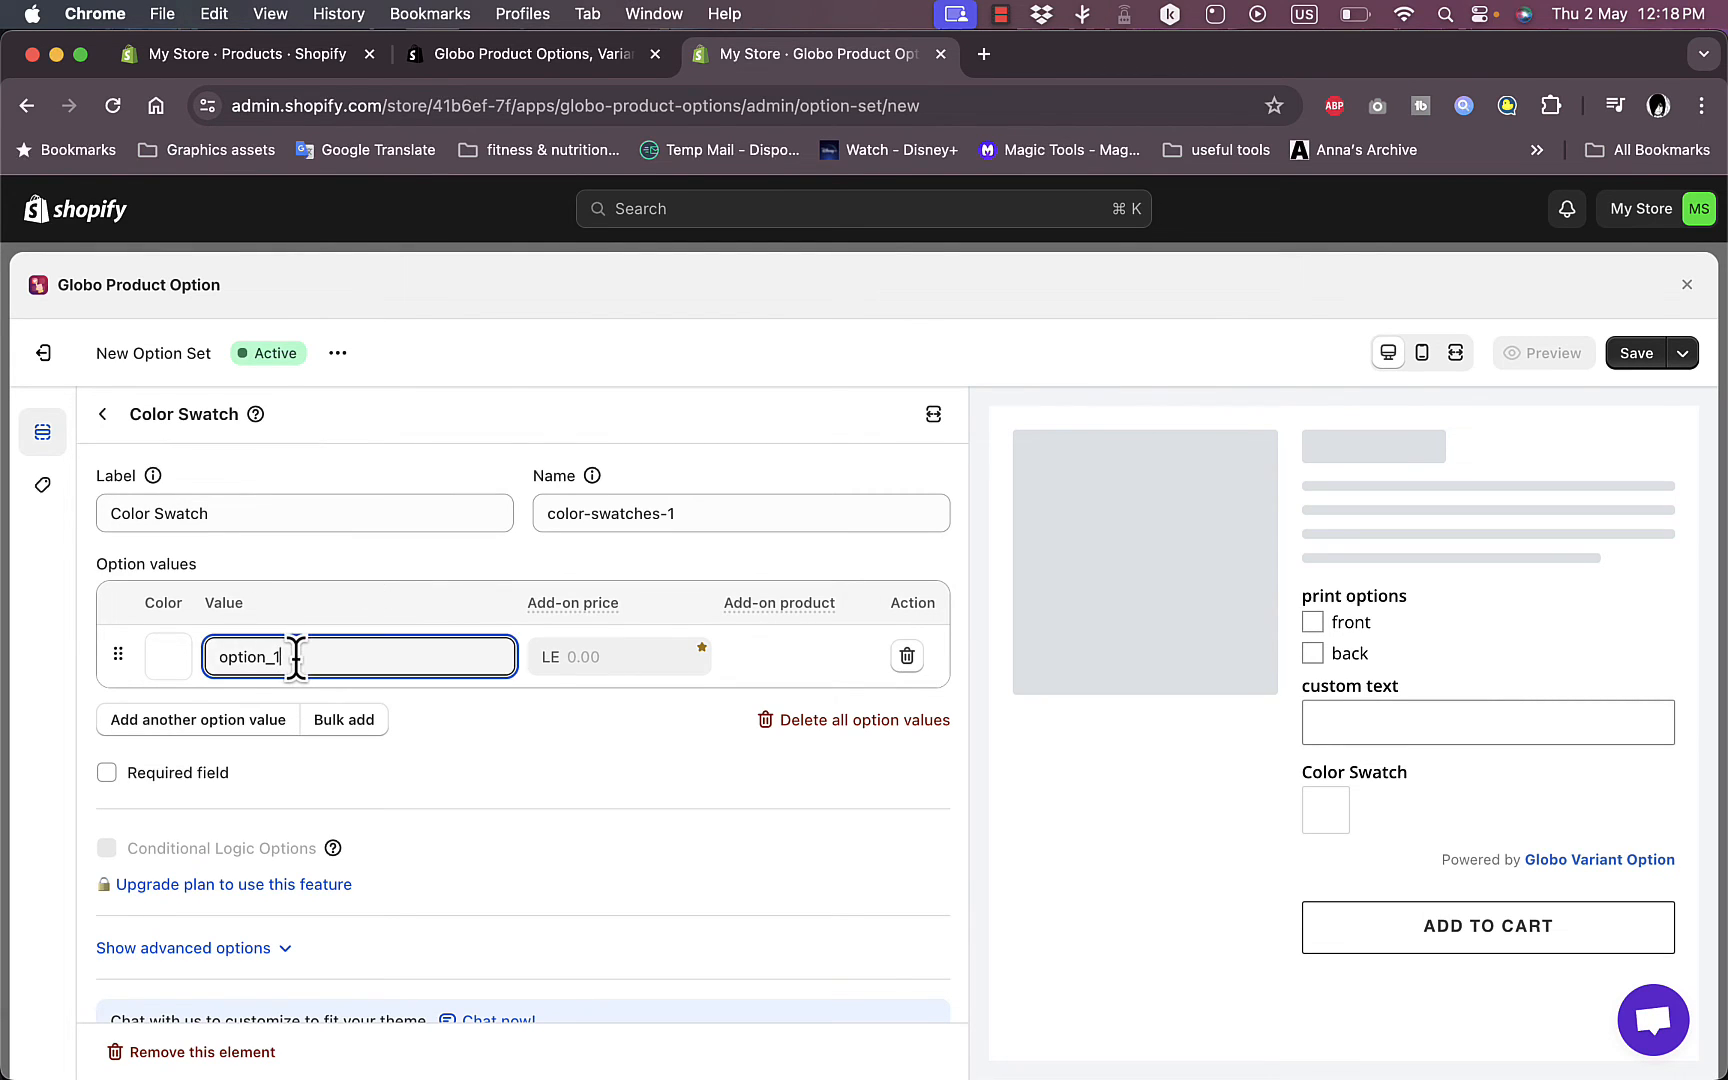
pyautogui.write('white')
pyautogui.click(168, 735)
pyautogui.doubleClick(258, 718)
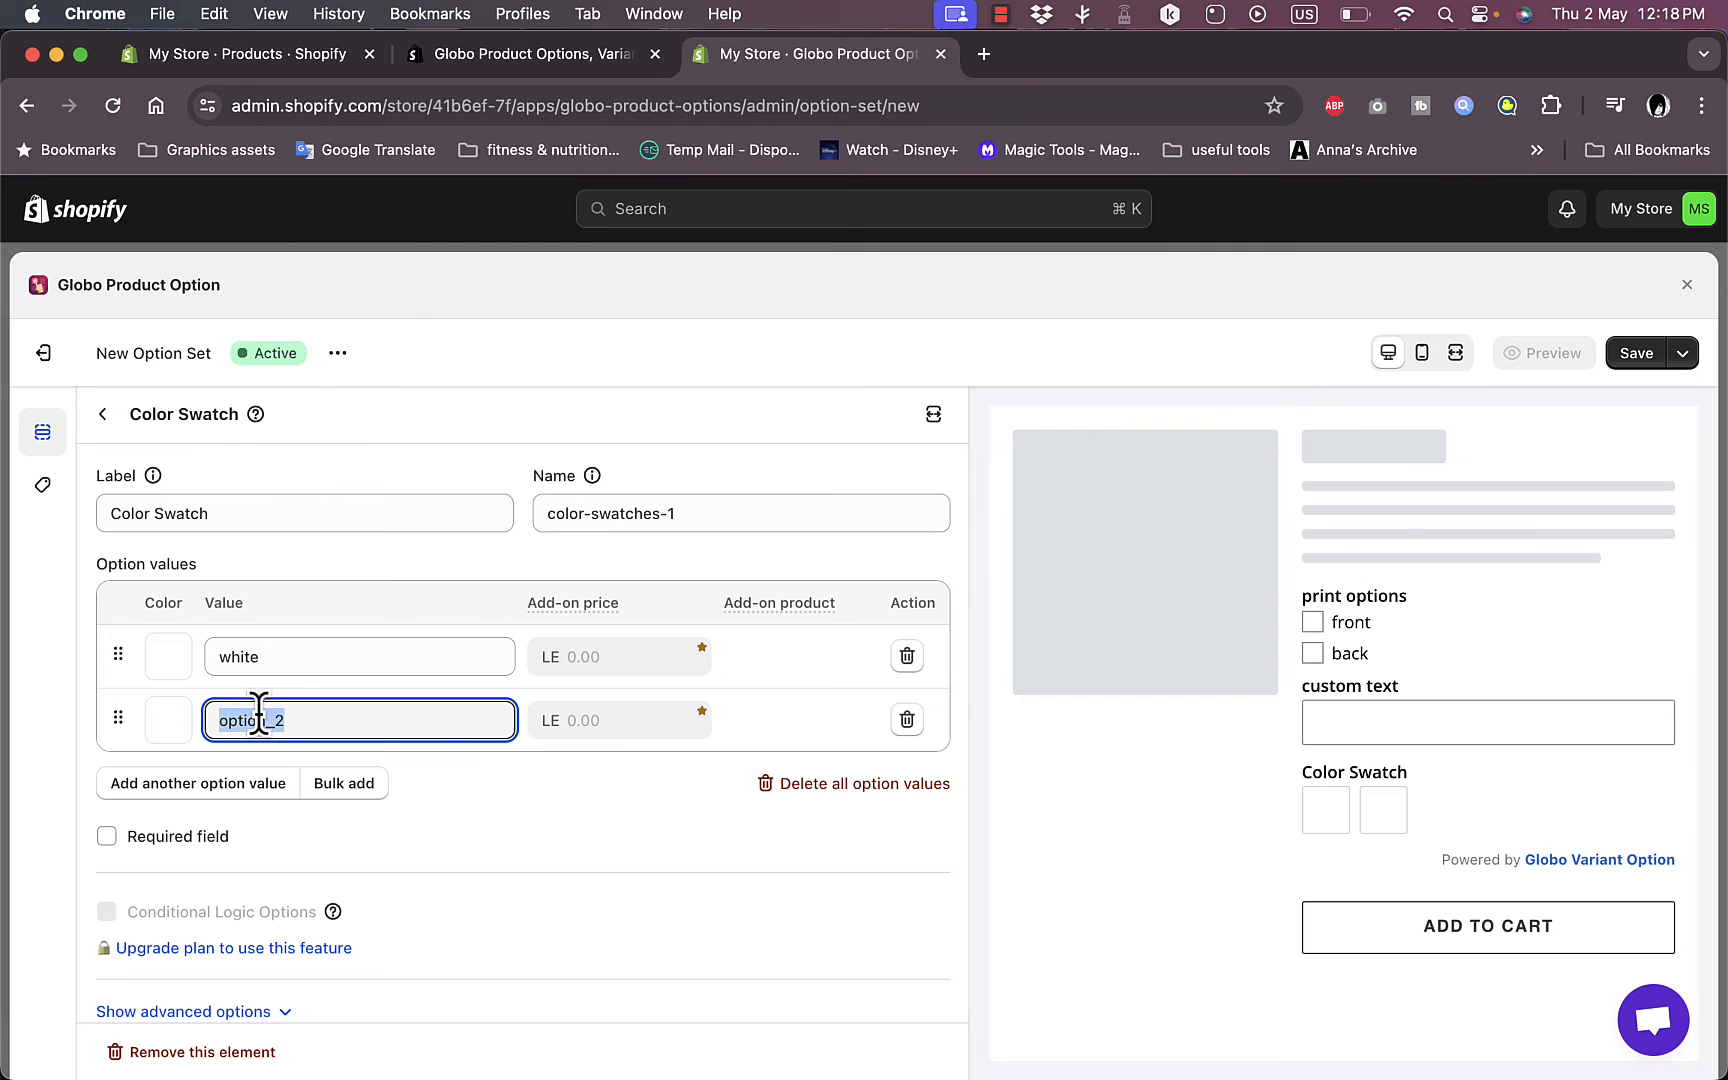
pyautogui.write('black')
pyautogui.click(243, 790)
pyautogui.doubleClick(265, 784)
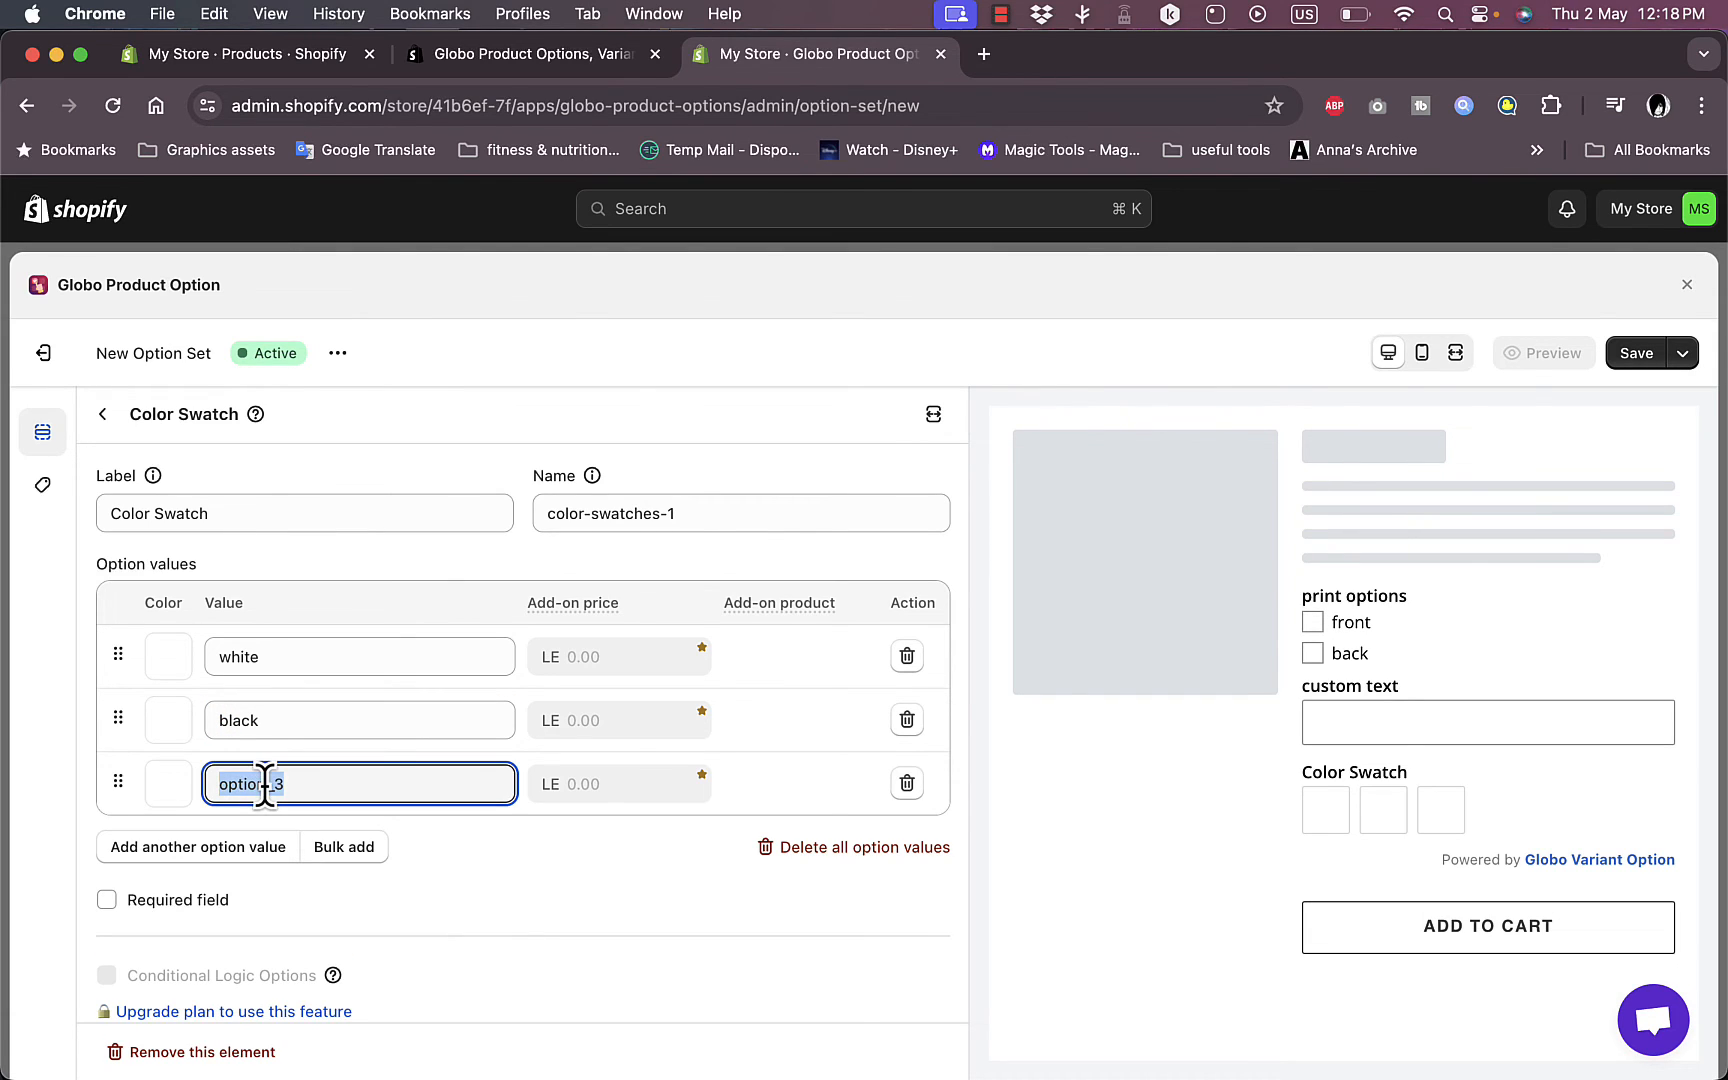
pyautogui.write('red')
# Step: Save FFFFFF as the single color of the "white" option value
pyautogui.click(170, 667)
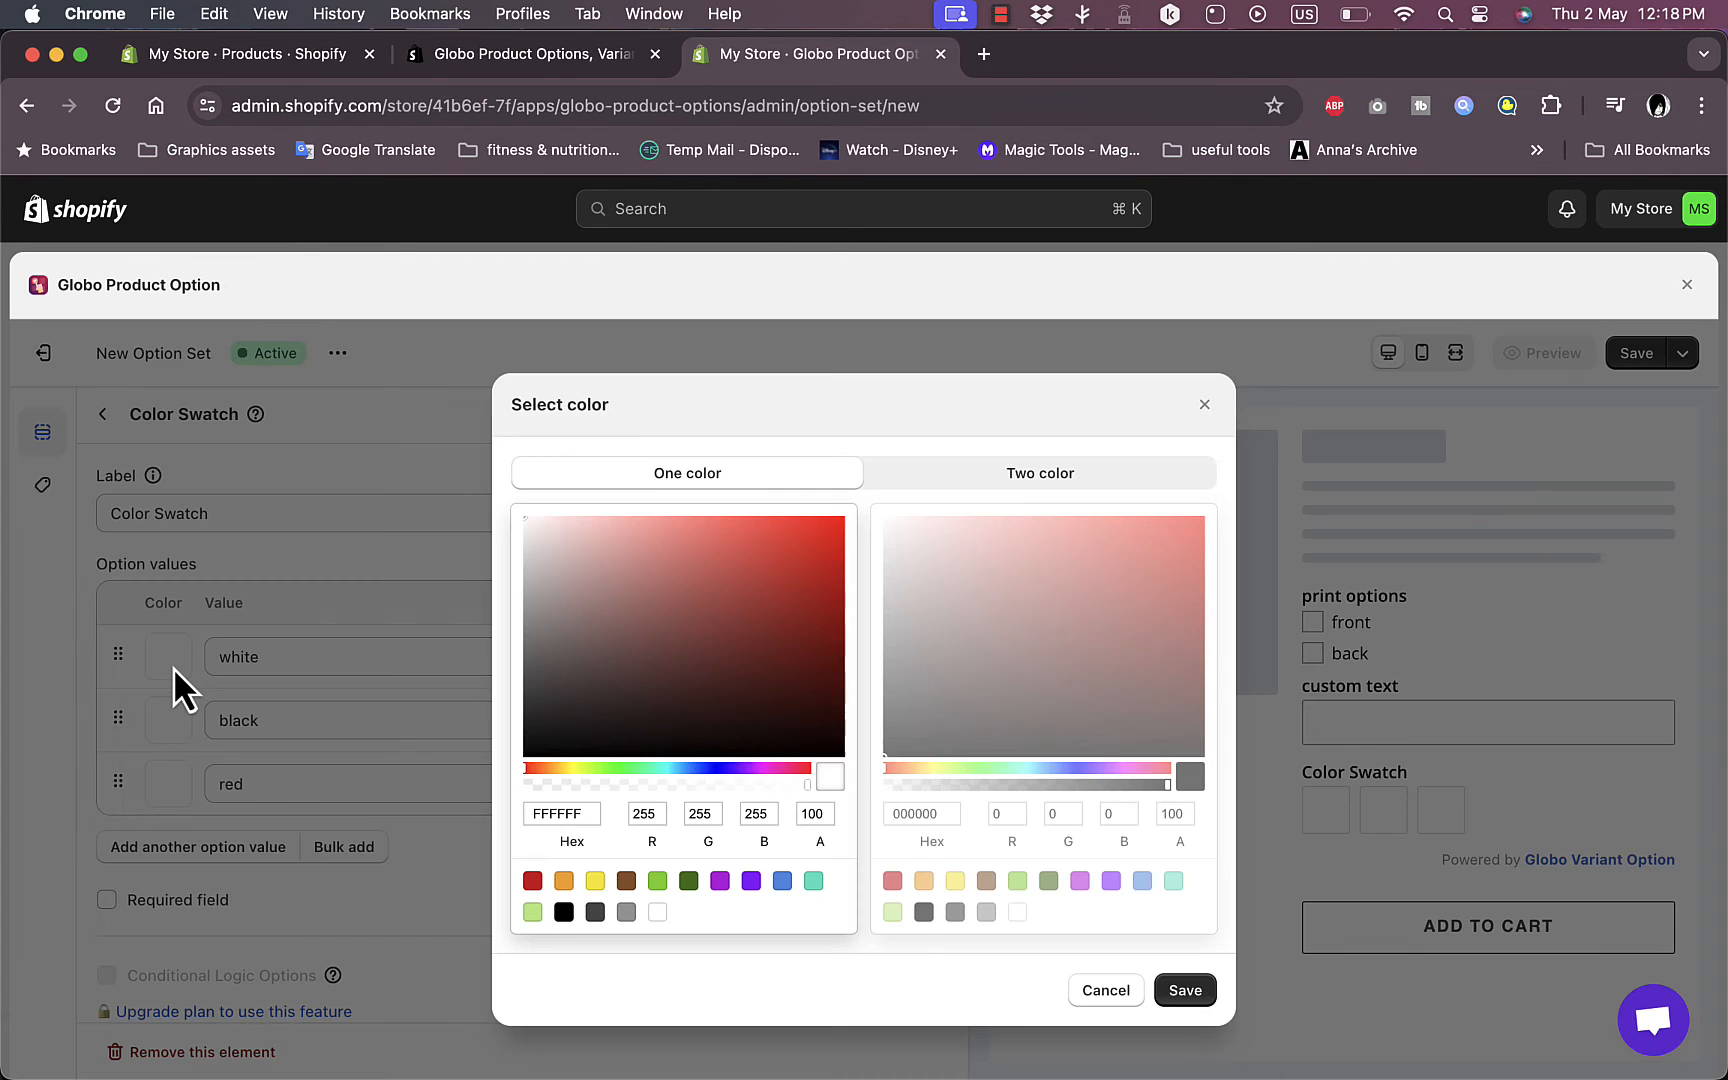
pyautogui.moveTo(541, 530); pyautogui.dragTo(490, 502)
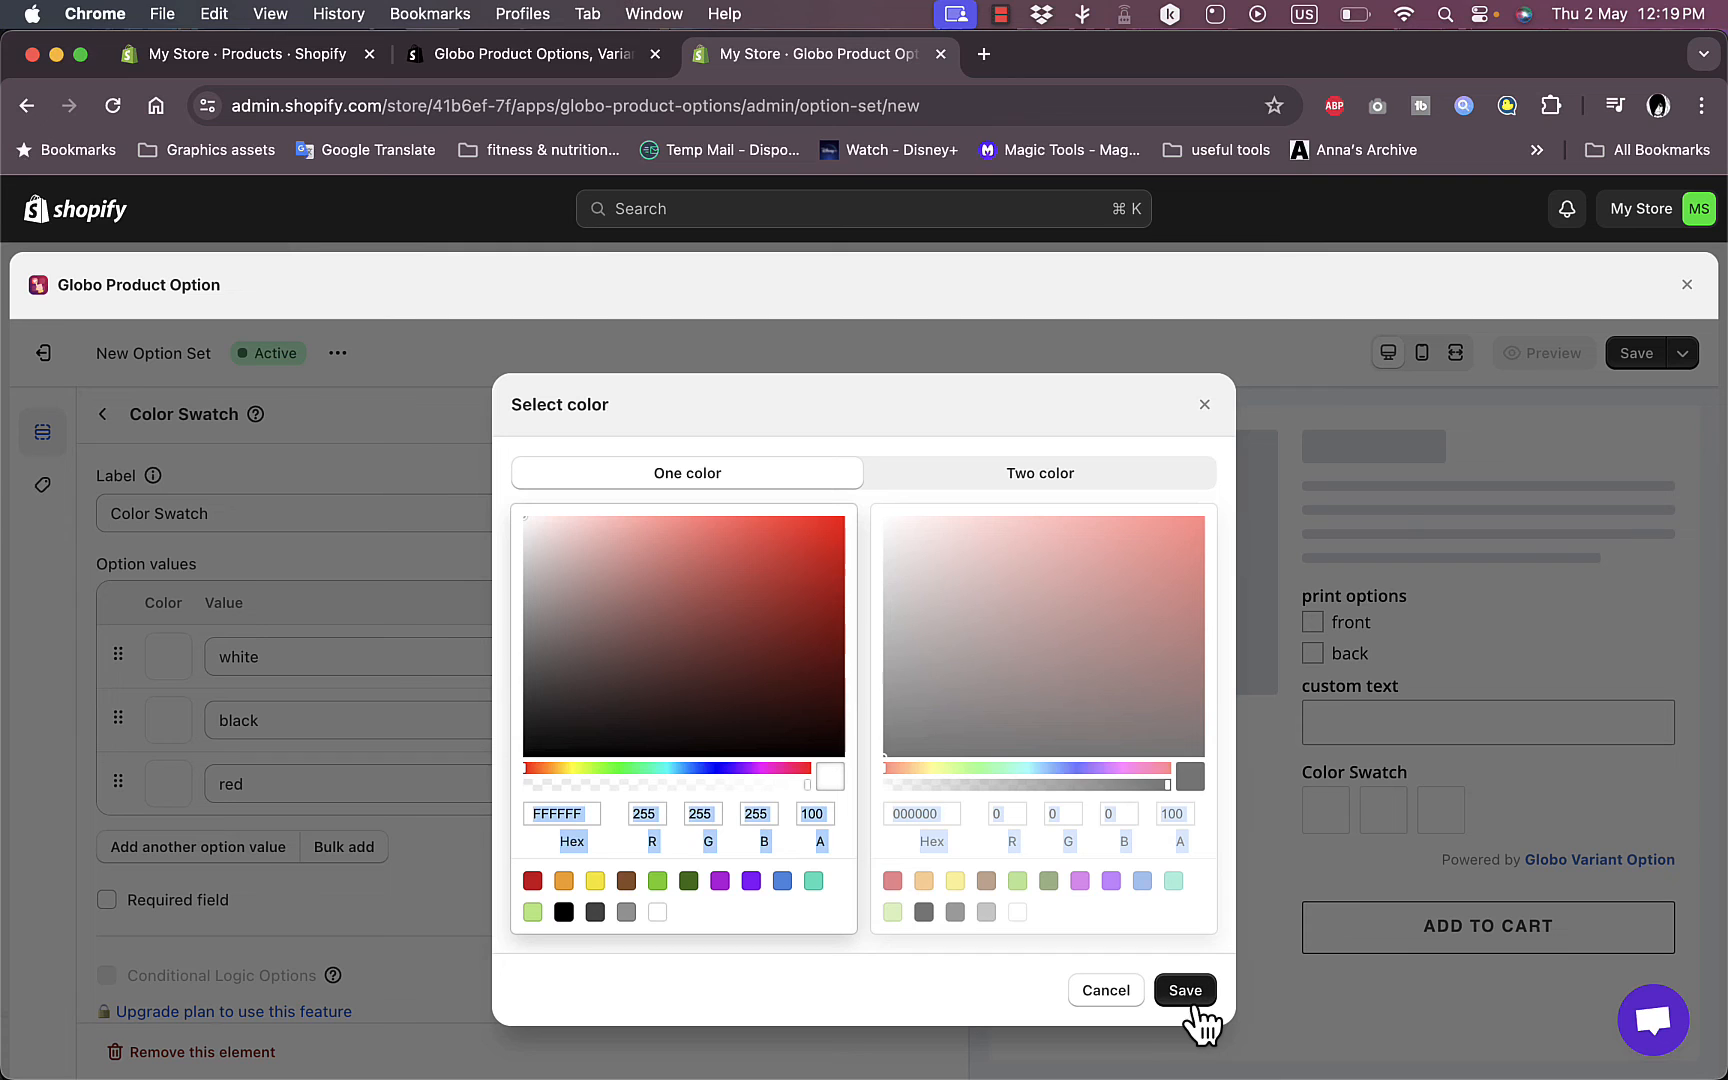
pyautogui.click(1195, 1006)
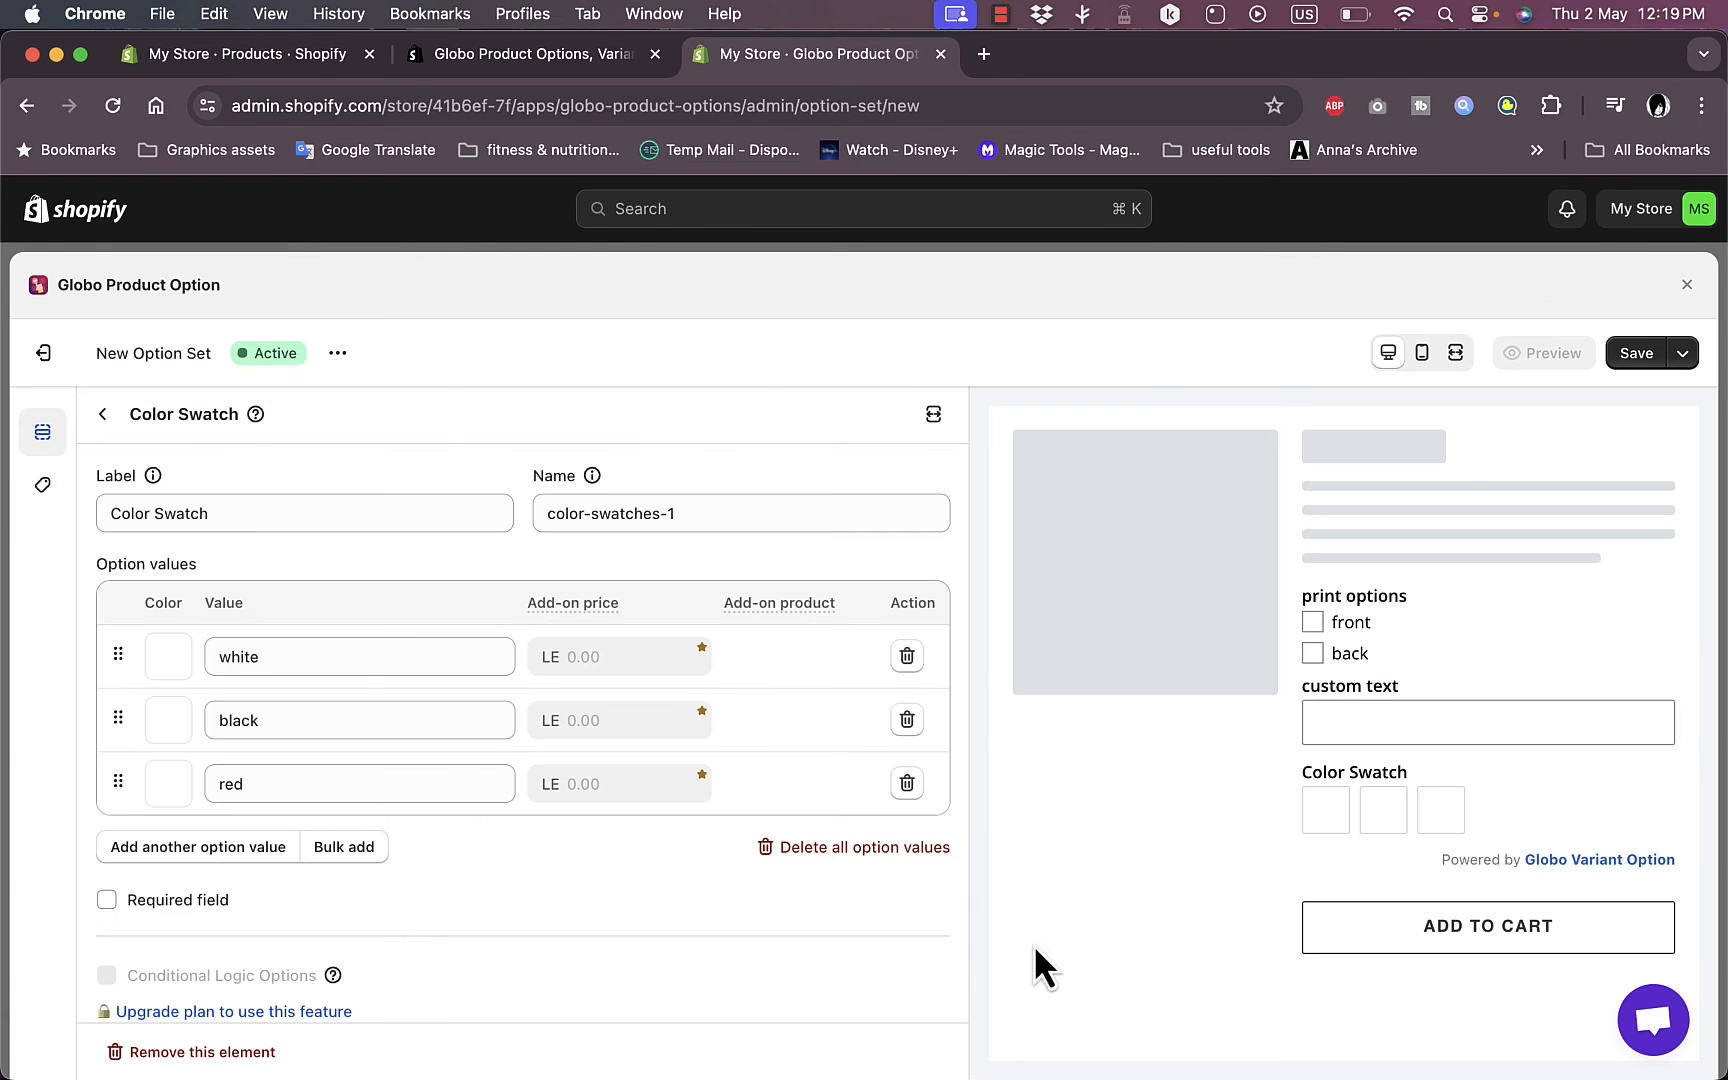
# Step: Set the "black" option value's swatch to the single near-black color 0B0000 and save it
pyautogui.click(174, 705)
pyautogui.click(930, 480)
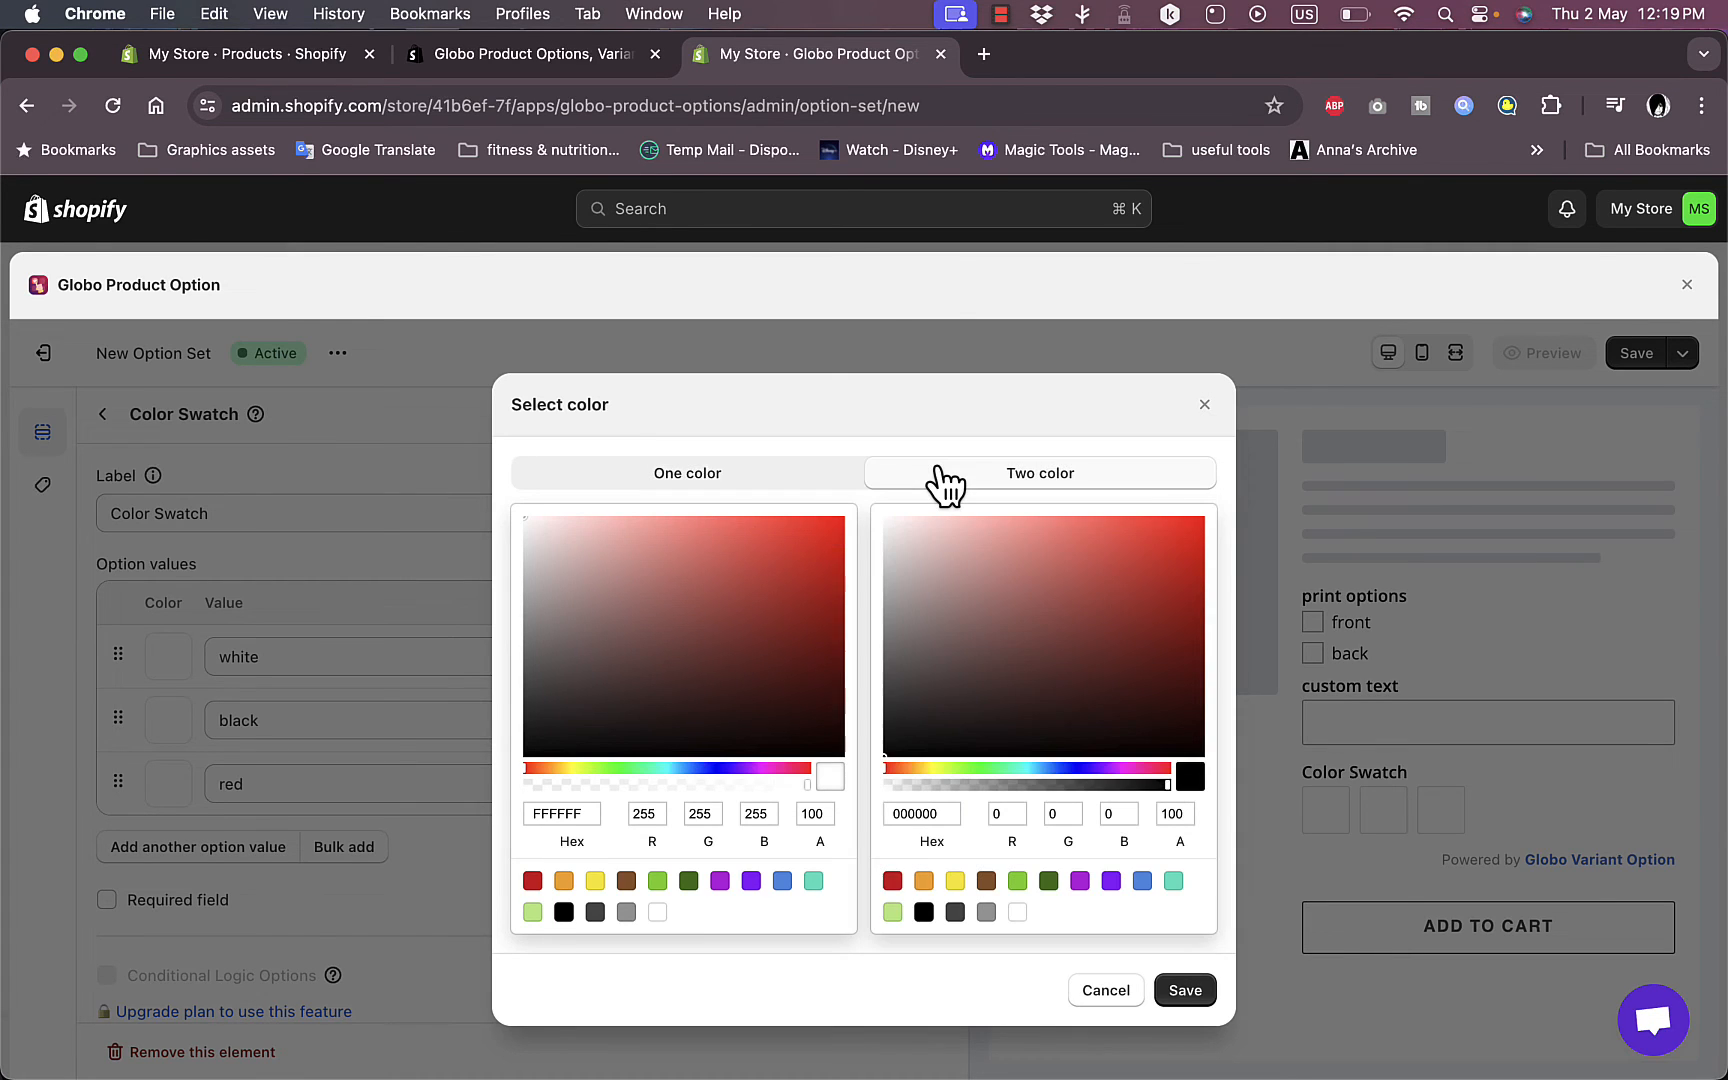
pyautogui.click(727, 490)
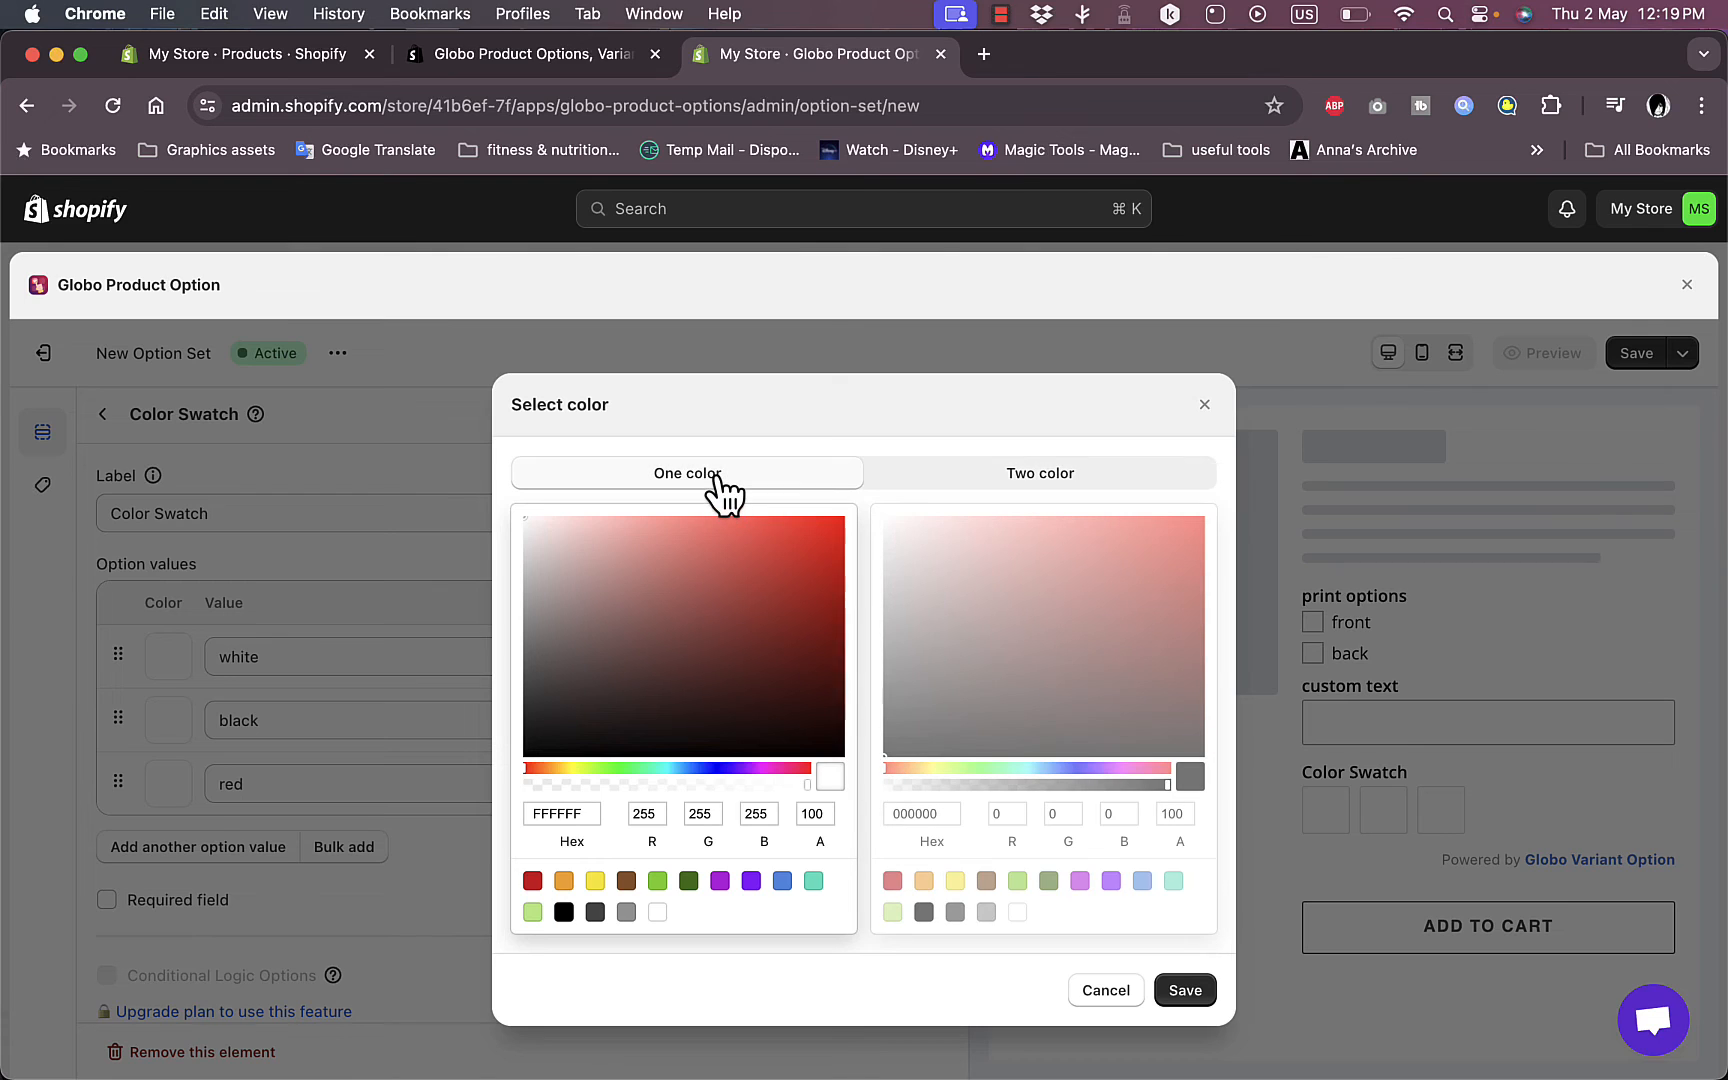
pyautogui.moveTo(848, 763); pyautogui.dragTo(862, 775)
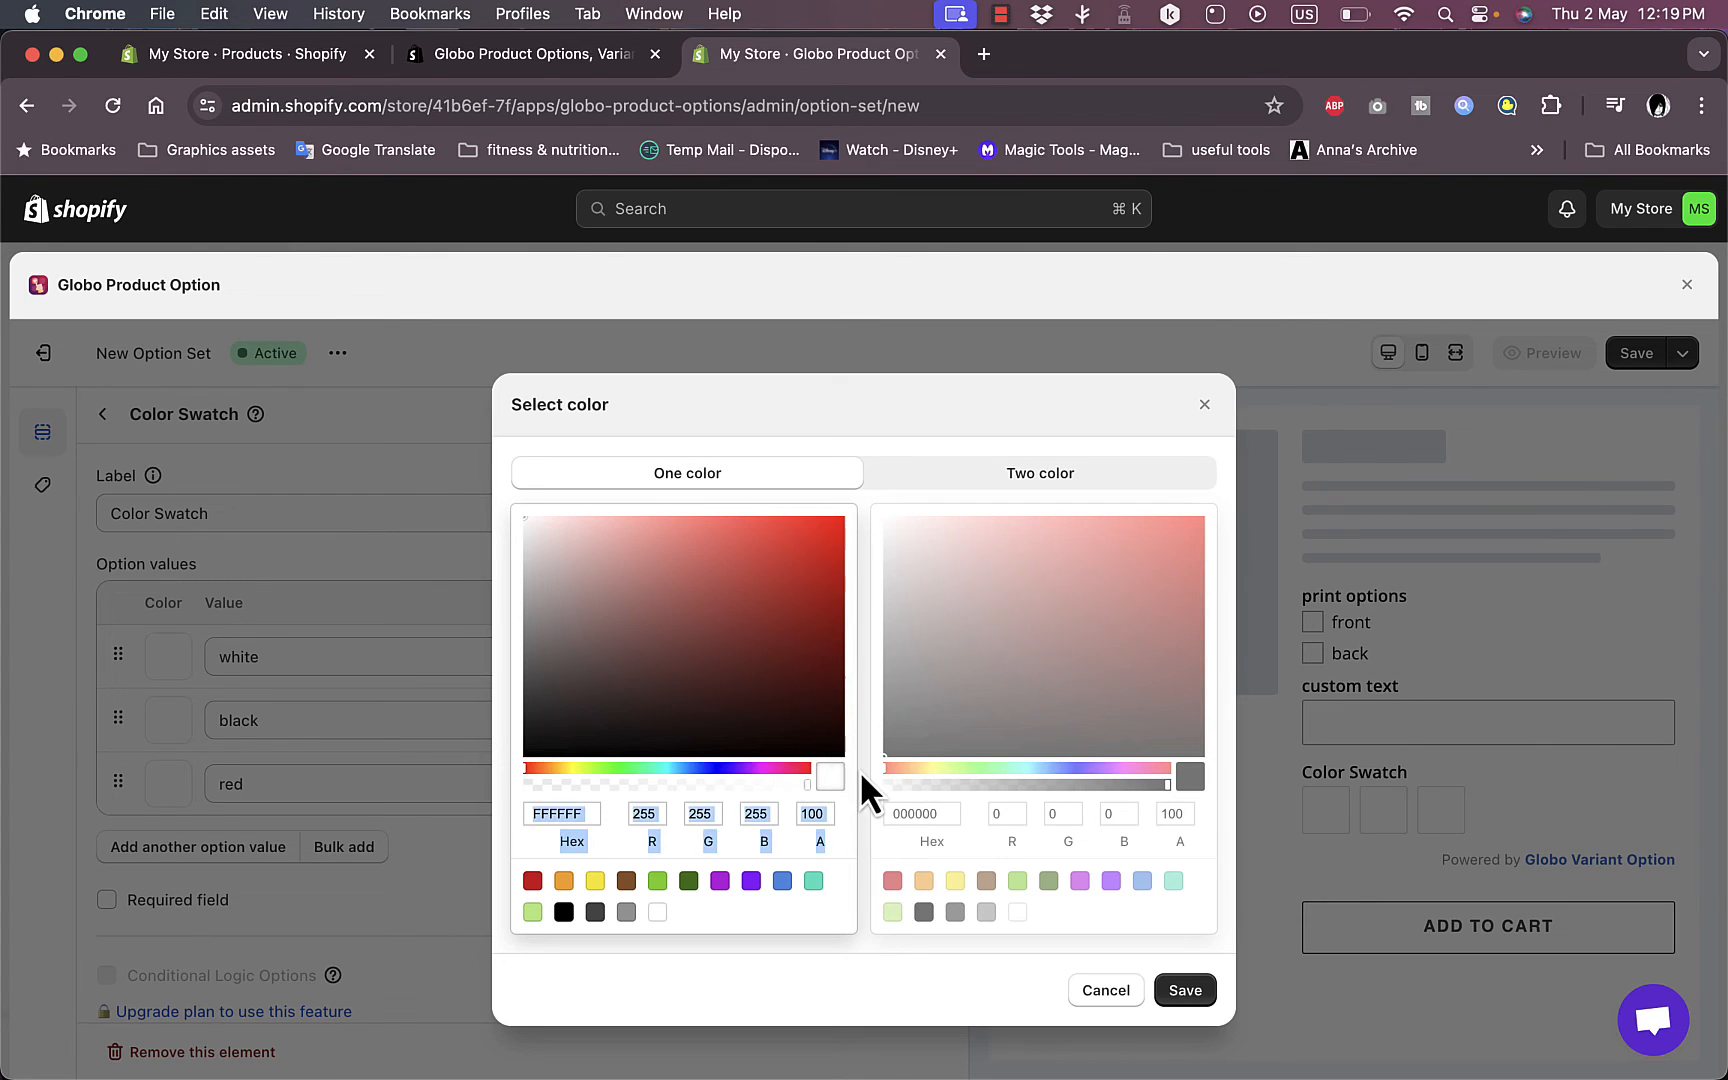
pyautogui.click(843, 756)
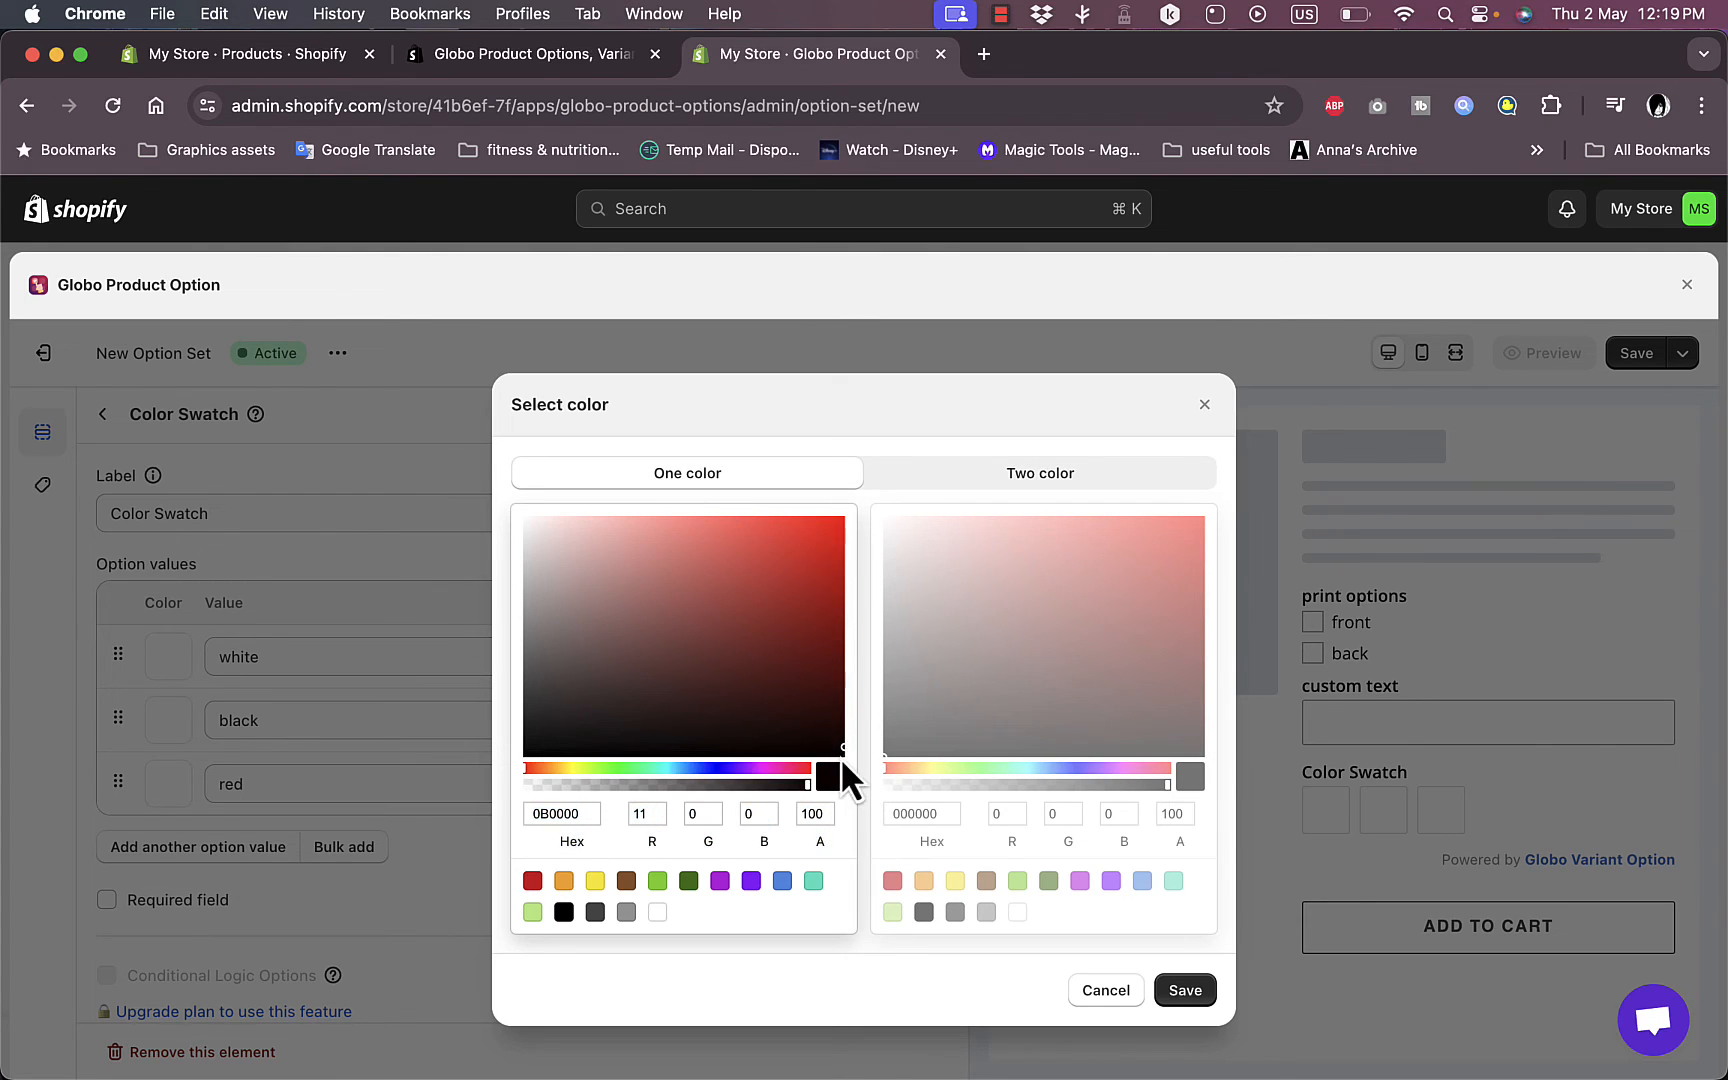
pyautogui.click(1183, 993)
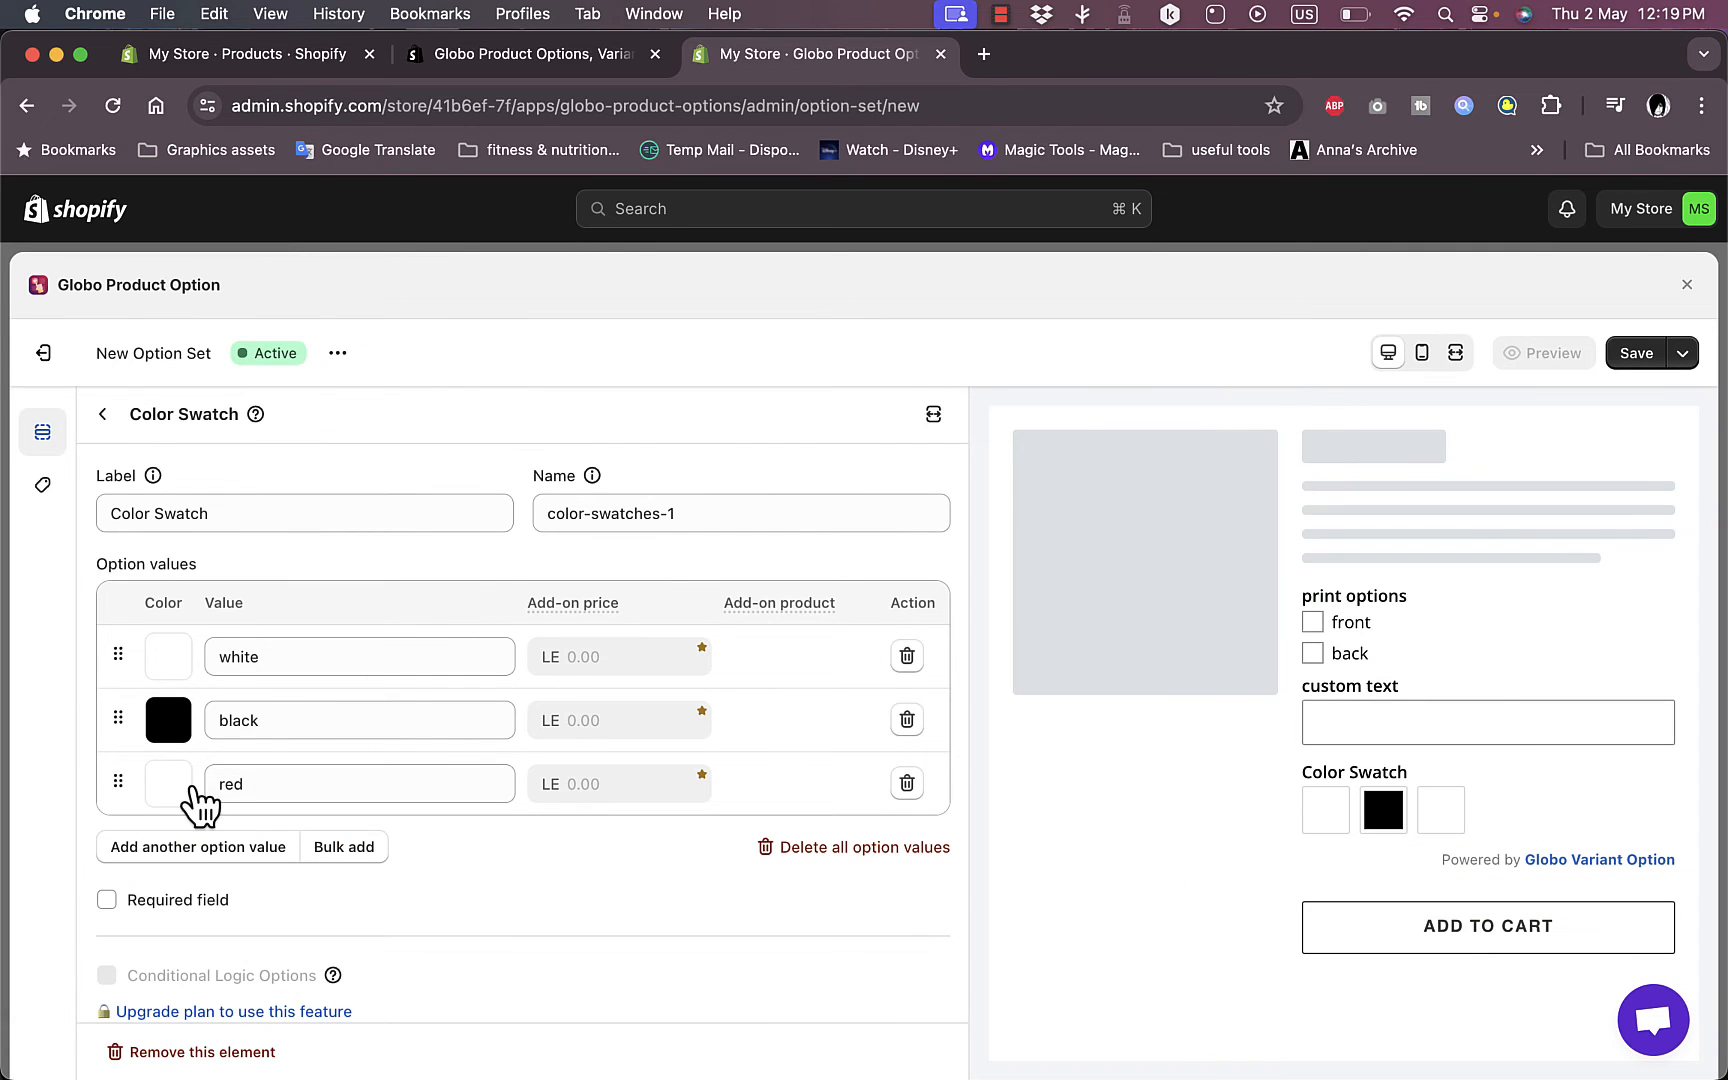
# Step: Set the "red" option value's swatch to the bright red FA2727 and save it
pyautogui.click(168, 784)
pyautogui.click(724, 552)
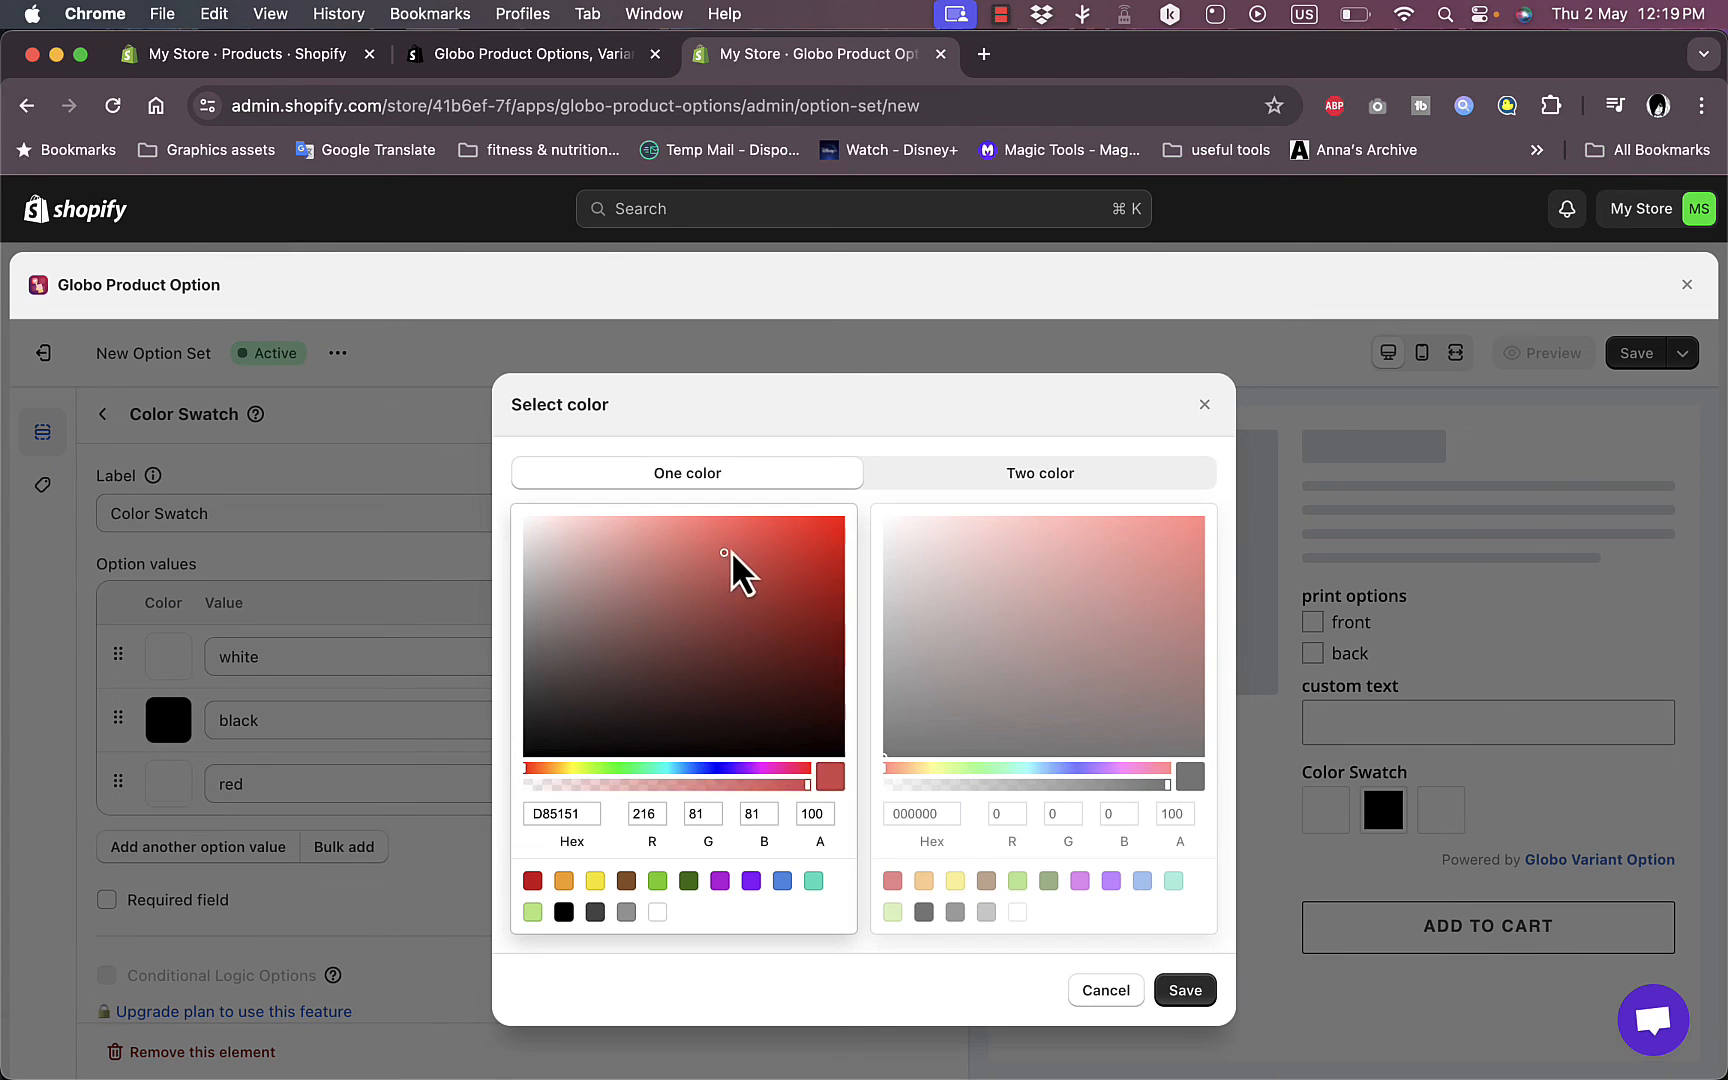
pyautogui.click(755, 531)
pyautogui.click(795, 522)
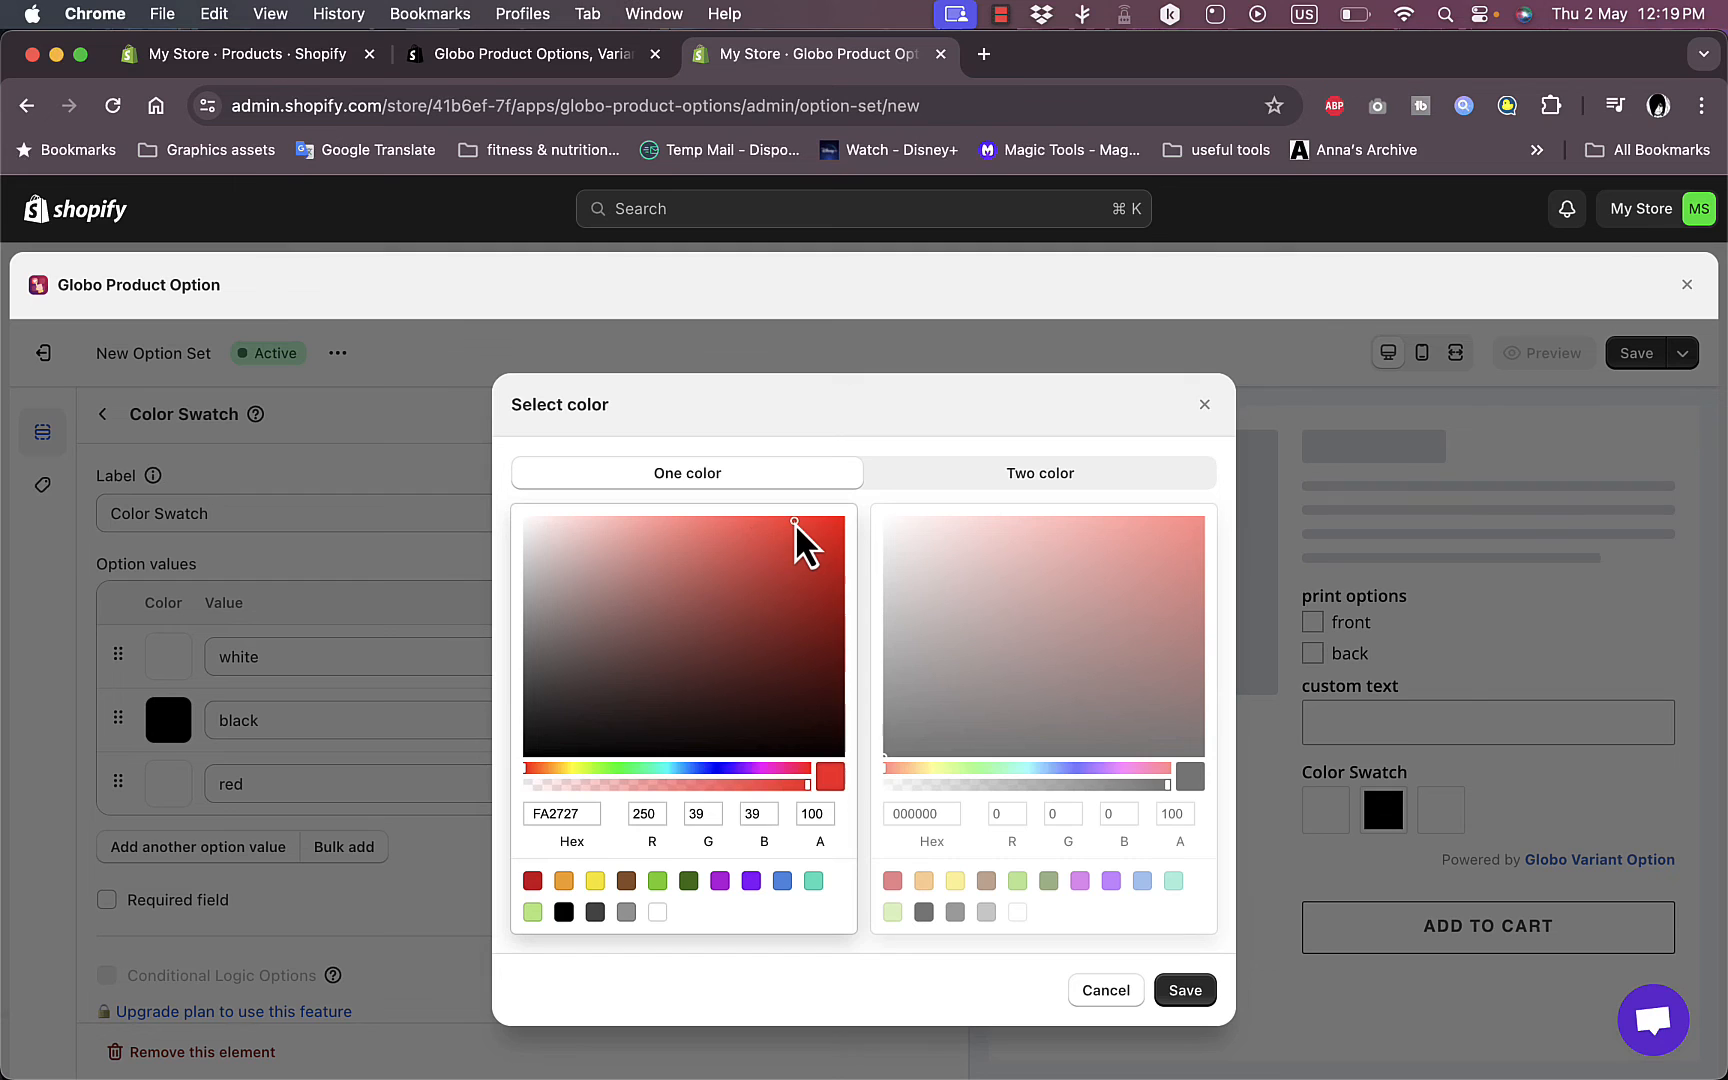
pyautogui.click(1186, 989)
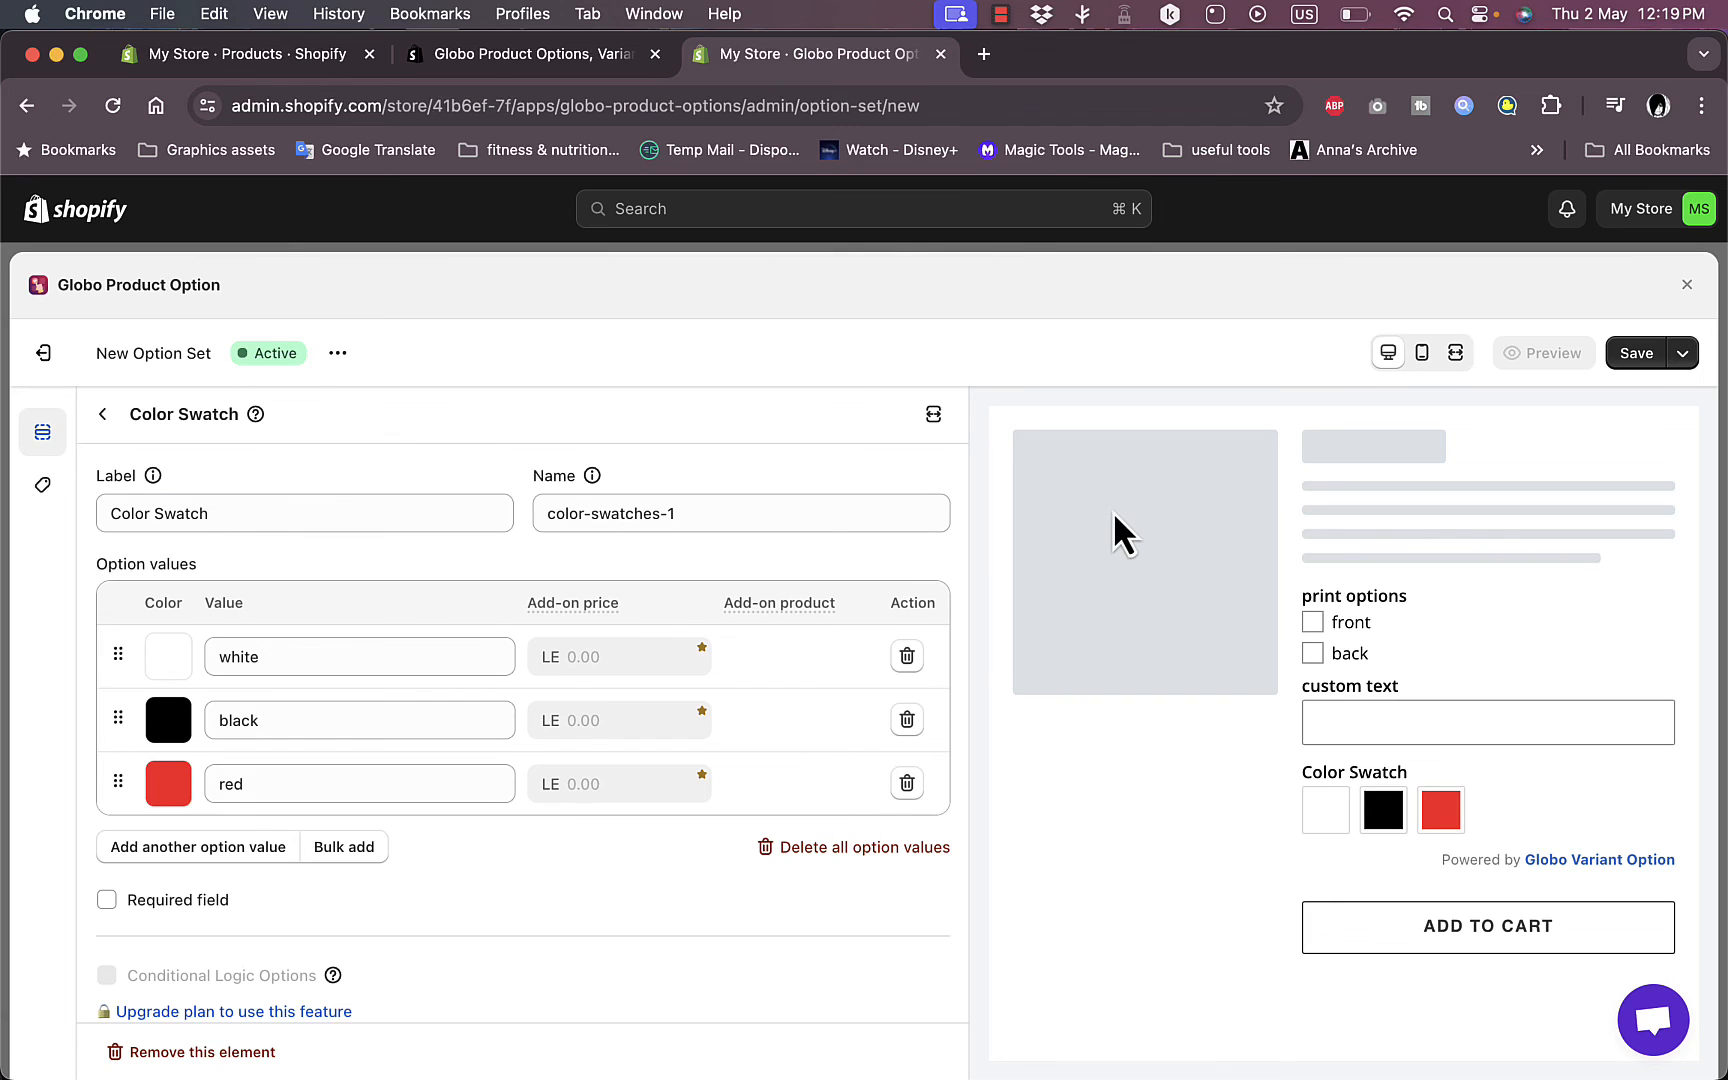
# Step: Enable the option set manually for the basic hoodie product, save the set, and reopen its product selection
pyautogui.click(1637, 355)
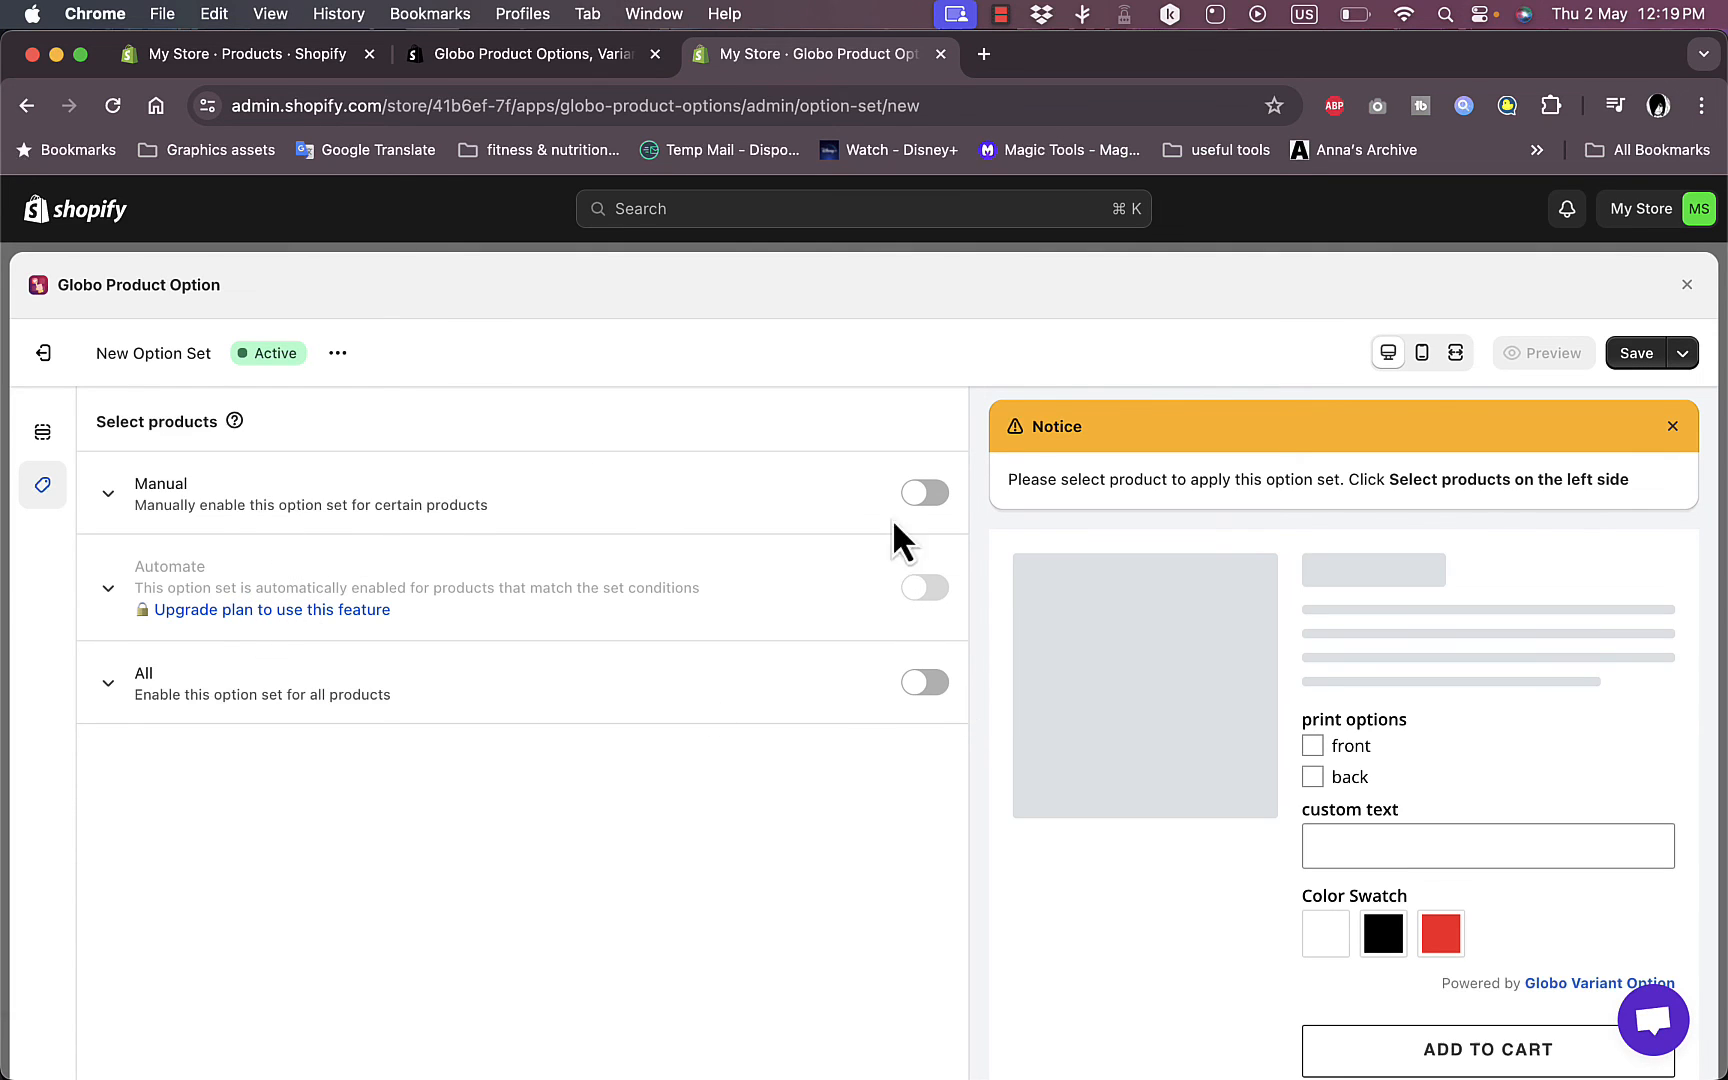
pyautogui.click(918, 495)
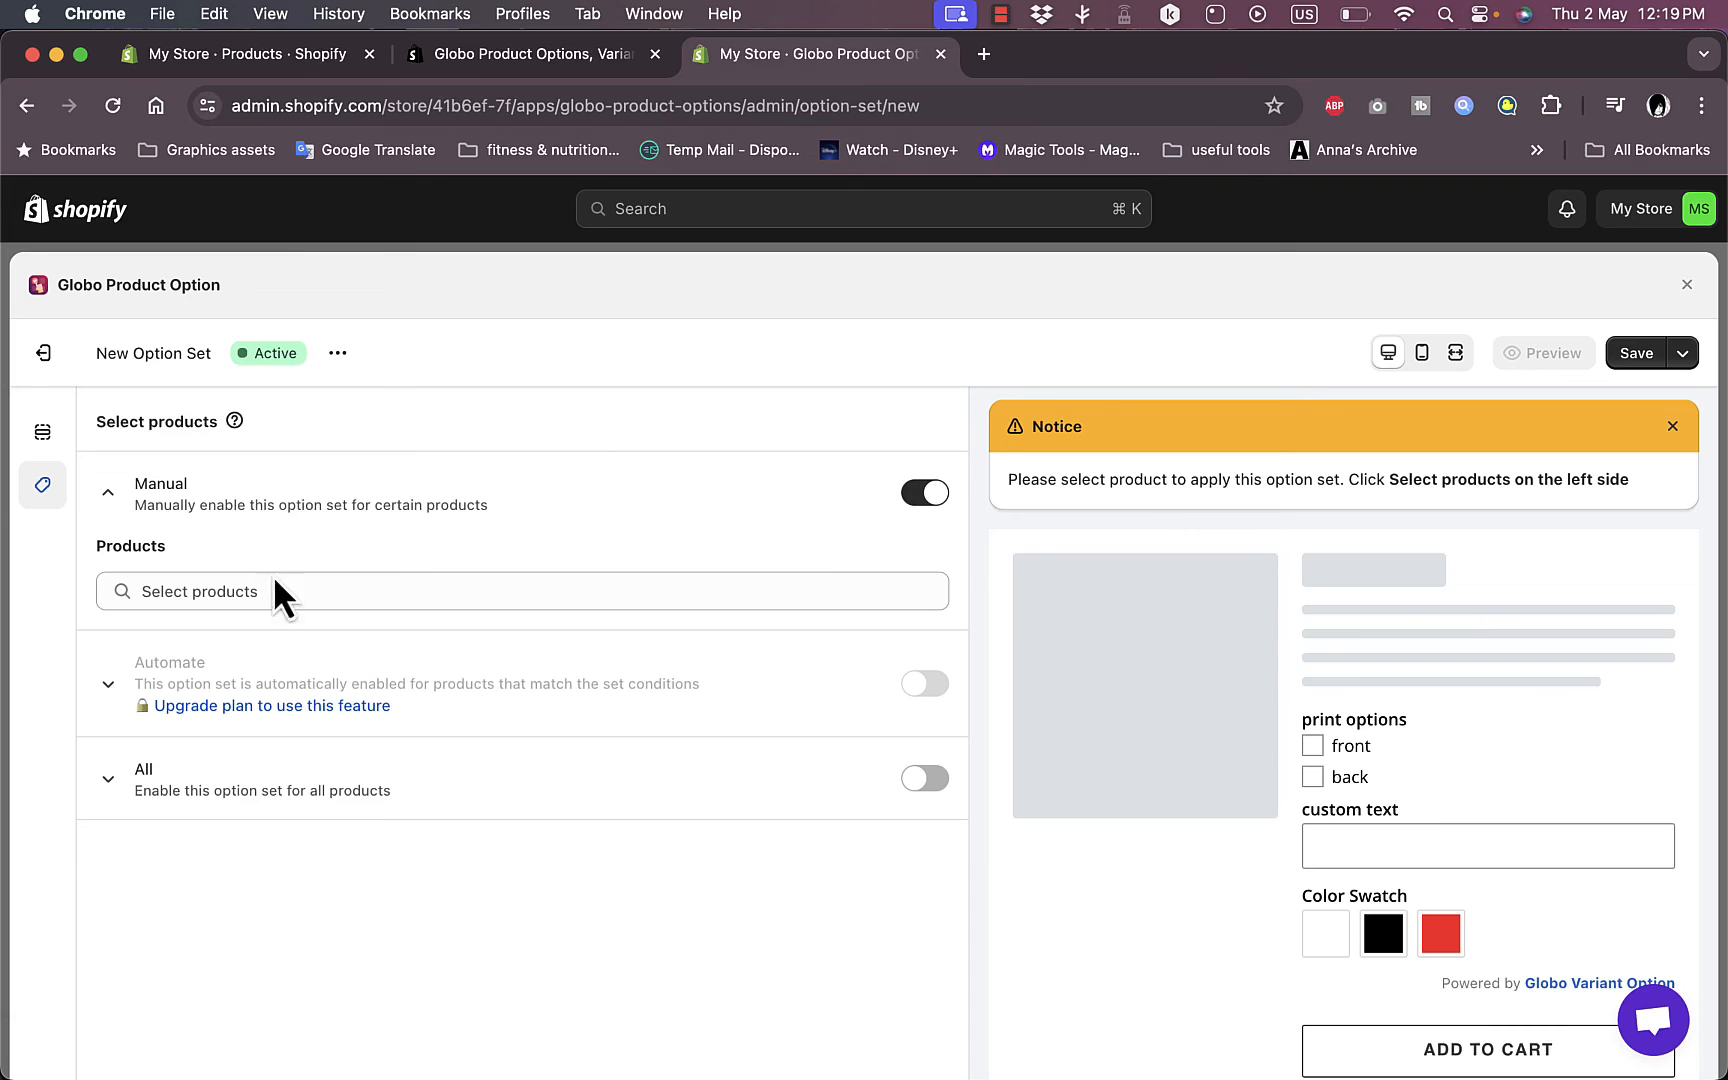
pyautogui.click(274, 581)
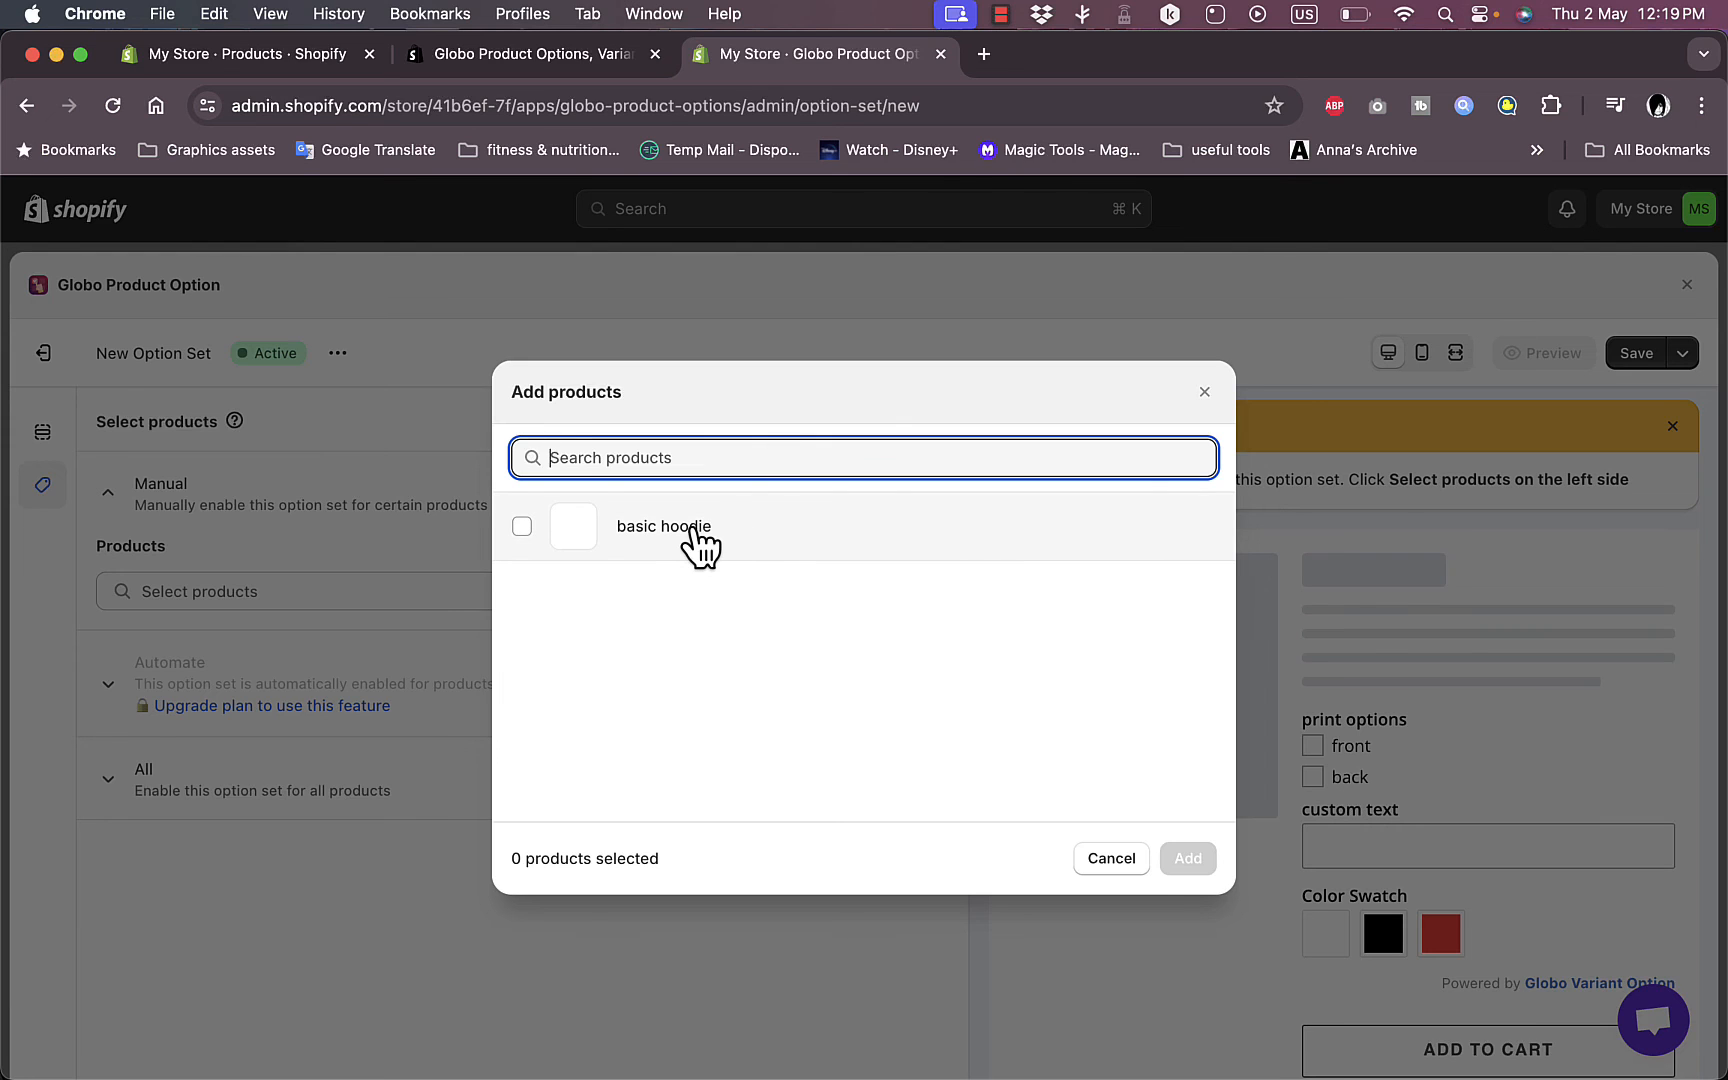
pyautogui.click(695, 530)
pyautogui.click(1187, 857)
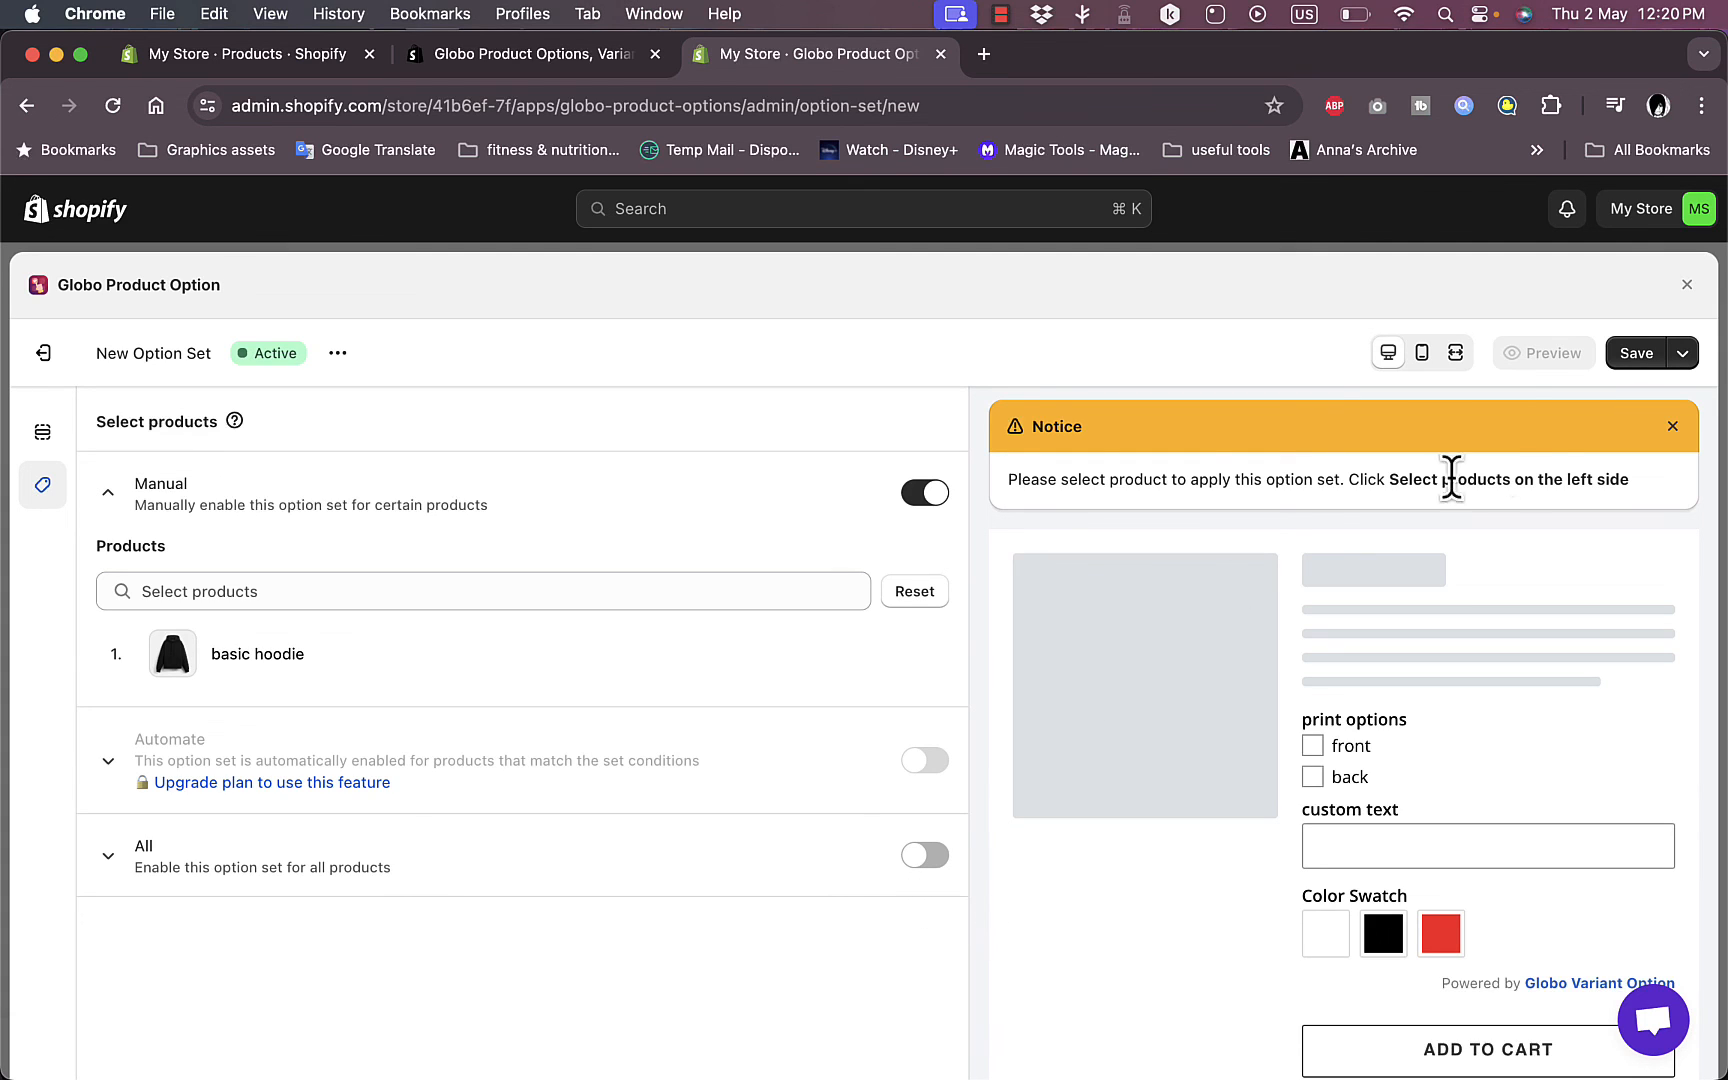
pyautogui.click(1634, 358)
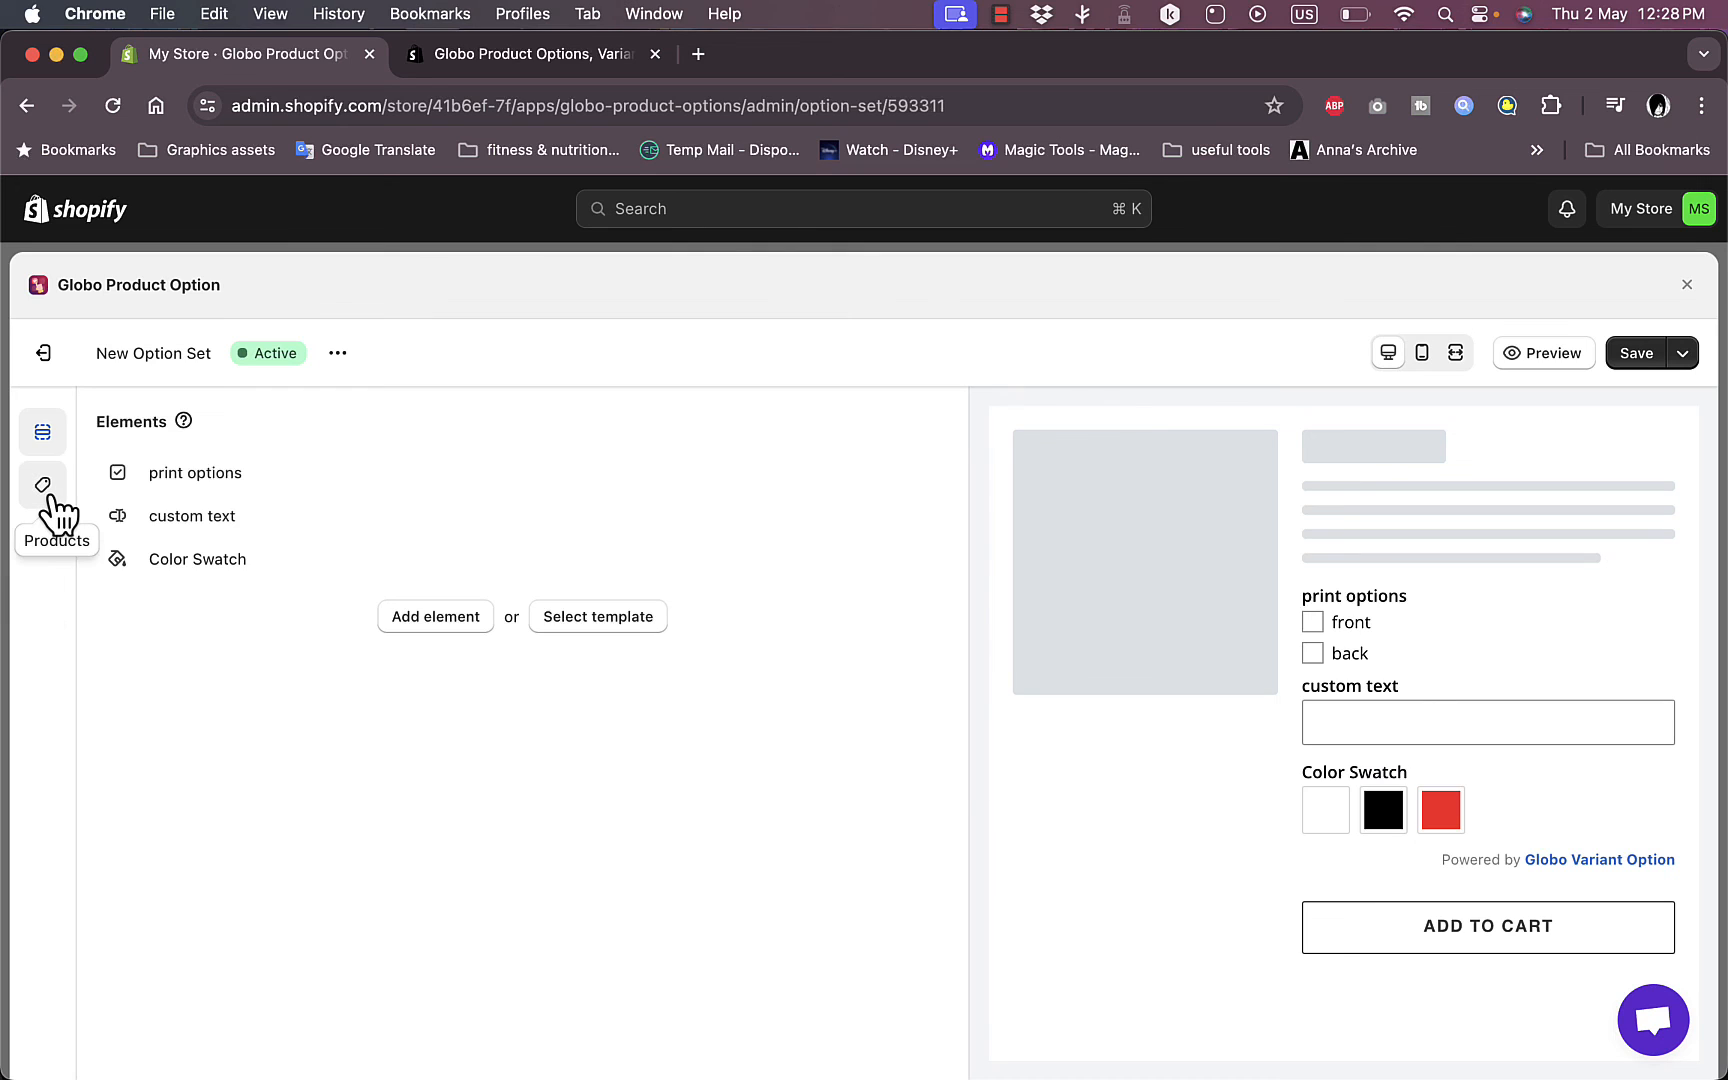
pyautogui.click(44, 490)
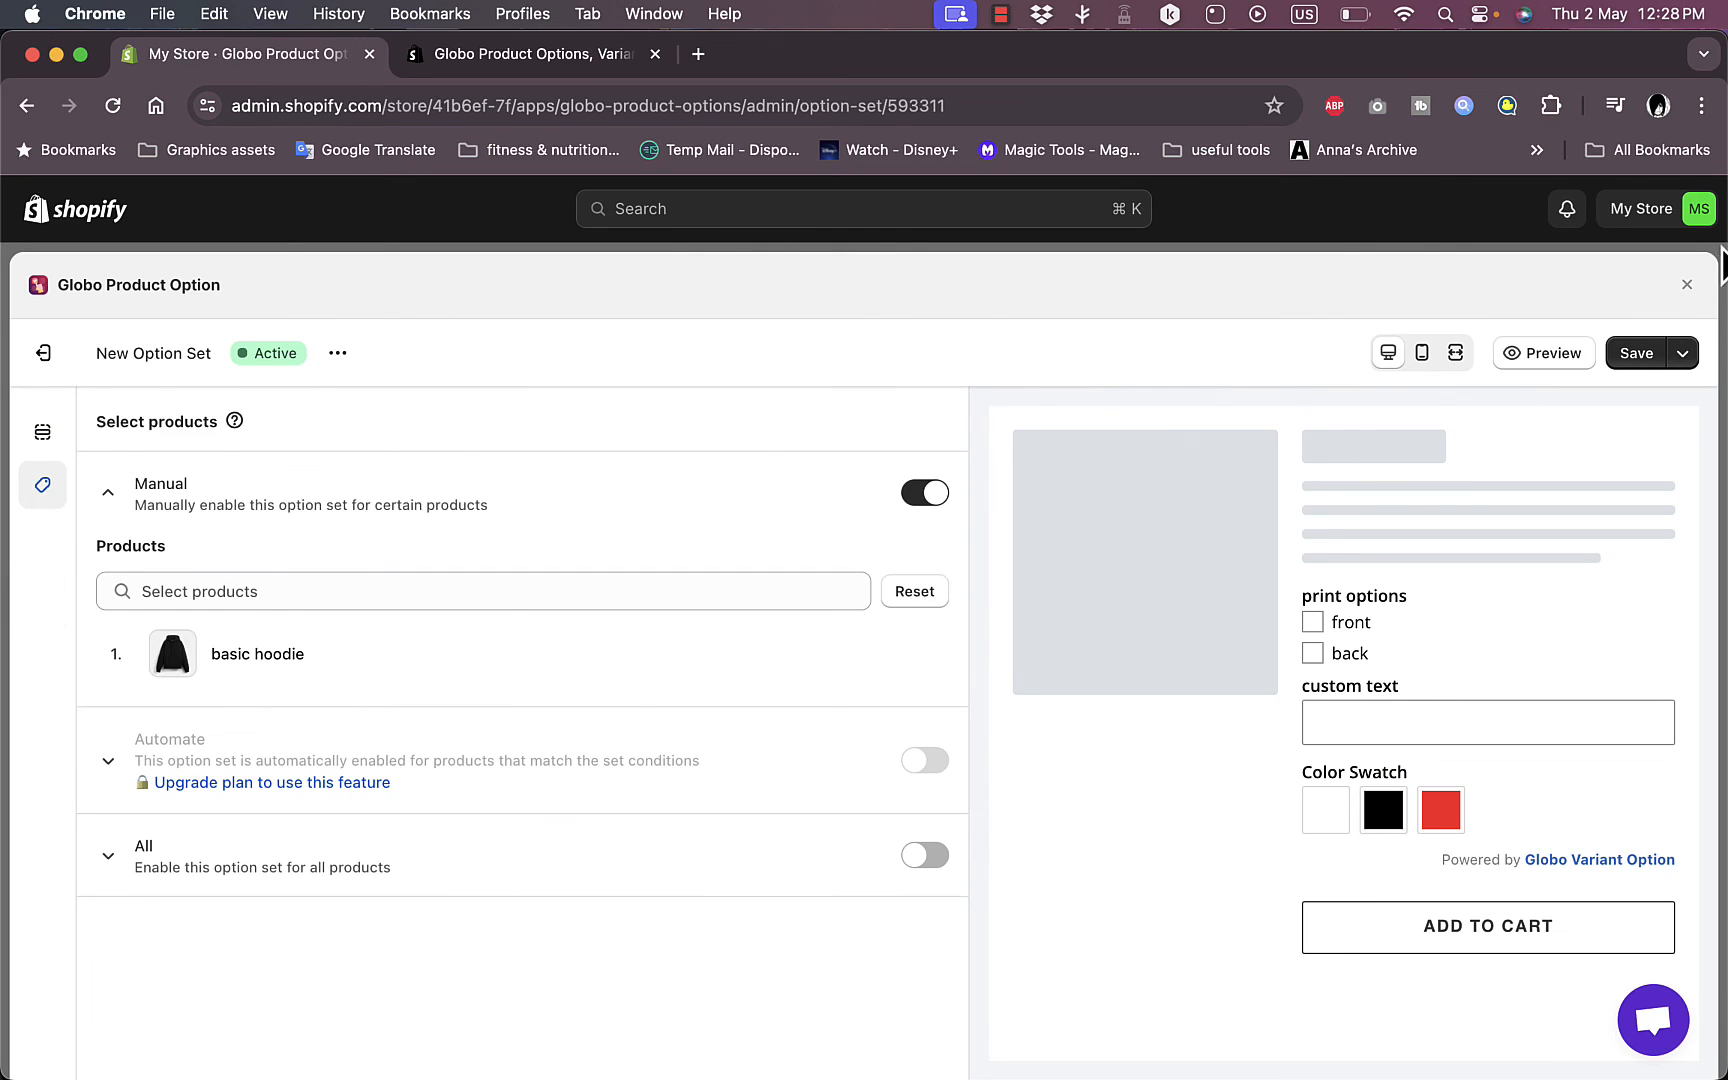